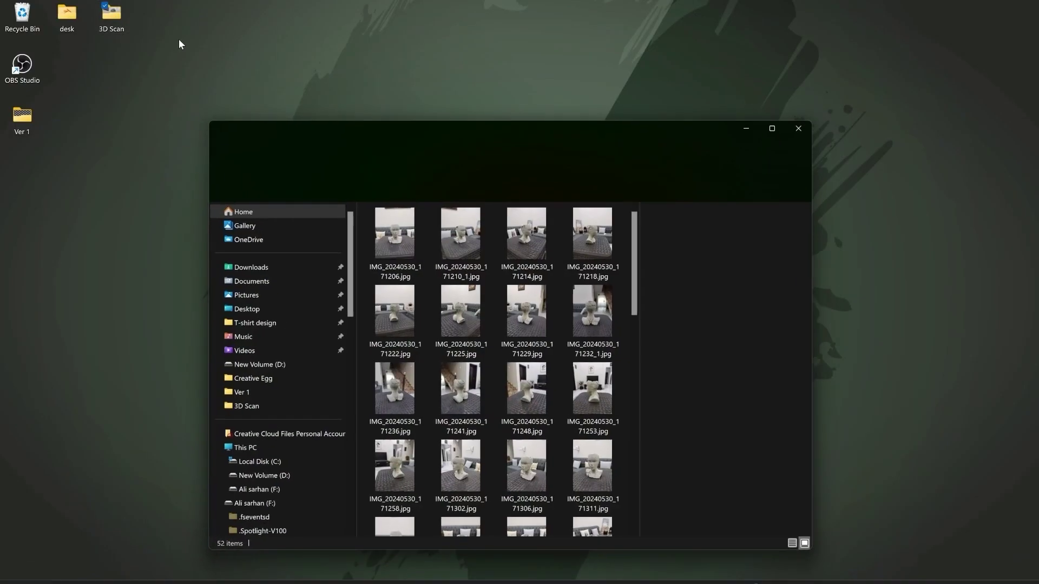
Step: Browse the bust photos in the 3D Scan folder, checking the different shooting angles around the object
left_click(375, 225)
key("Right")
key("Right")
key("Right")
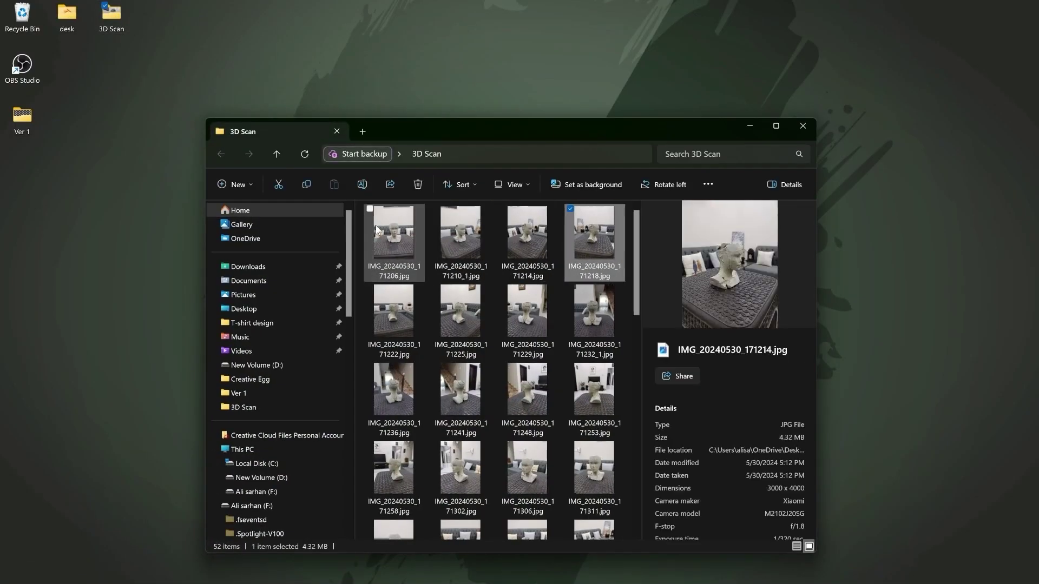
key("Down")
key("Left")
key("Left")
key("Left")
key("Down")
key("Right")
key("Right")
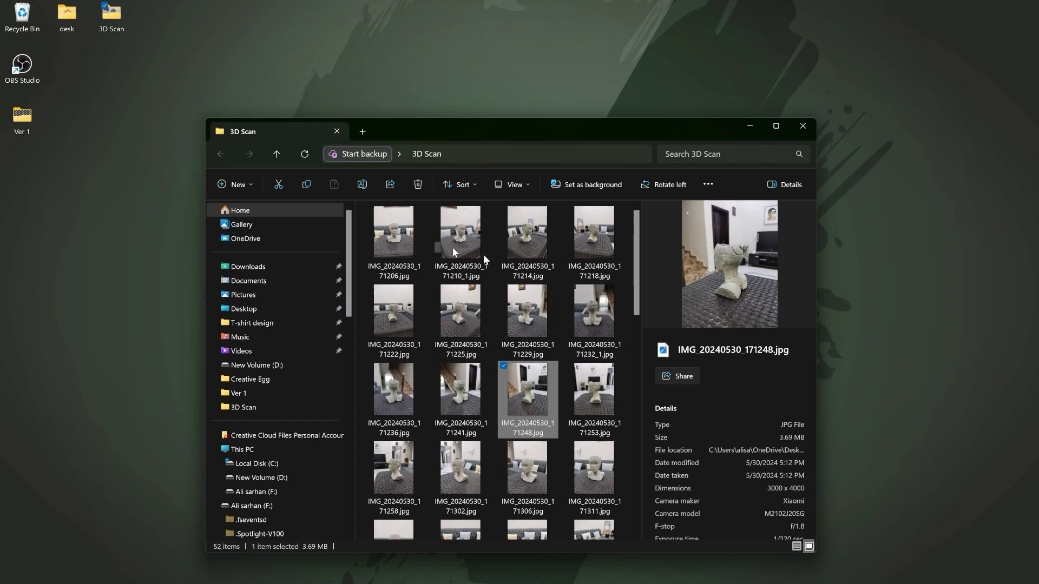
Step: Switch to Adobe Substance 3D Sampler and create a new project with a 3D object started from 3D capture
mouse_move(775, 579)
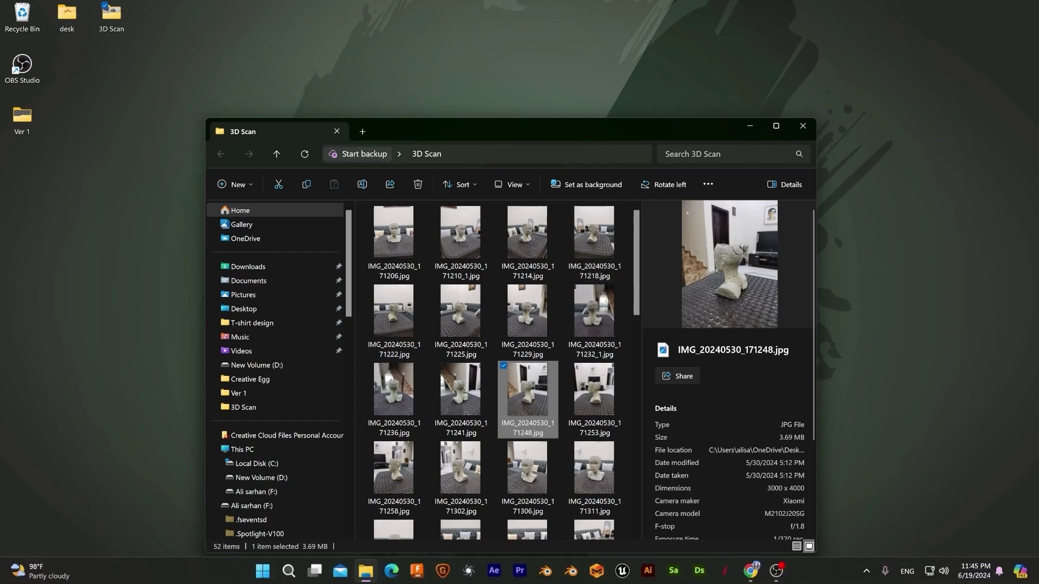
left_click(674, 571)
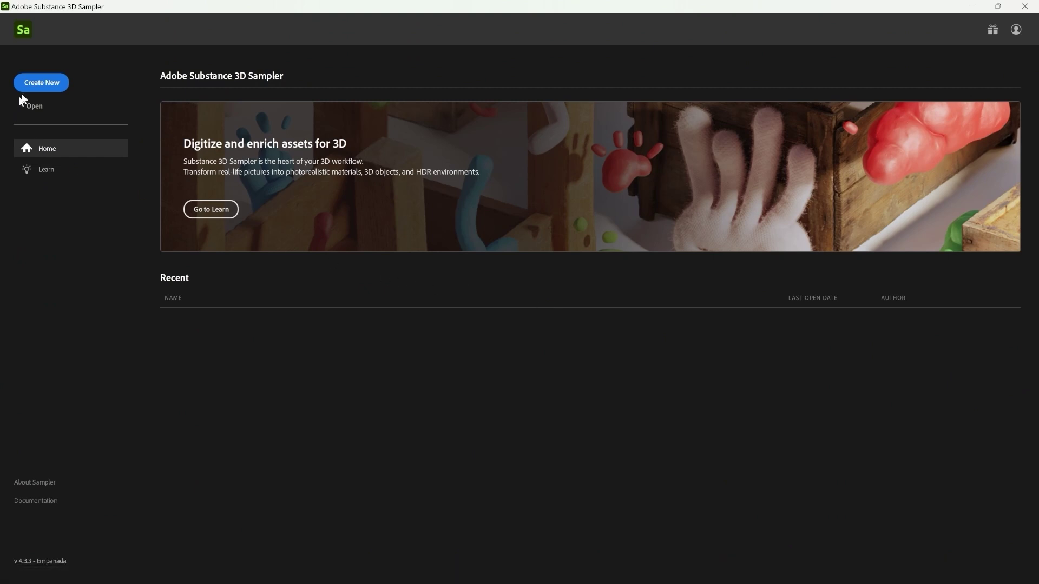
left_click(38, 81)
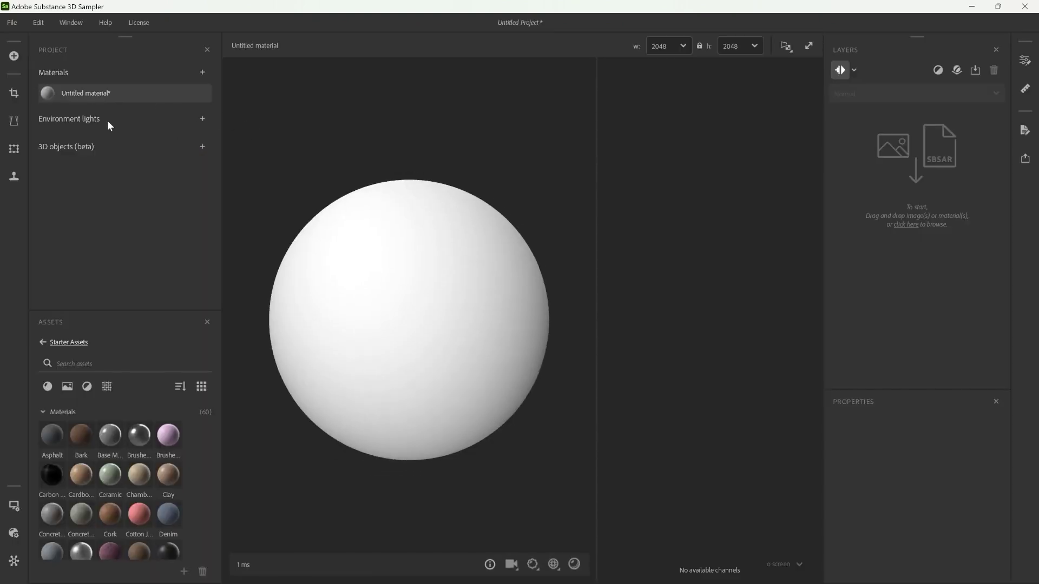
left_click(202, 146)
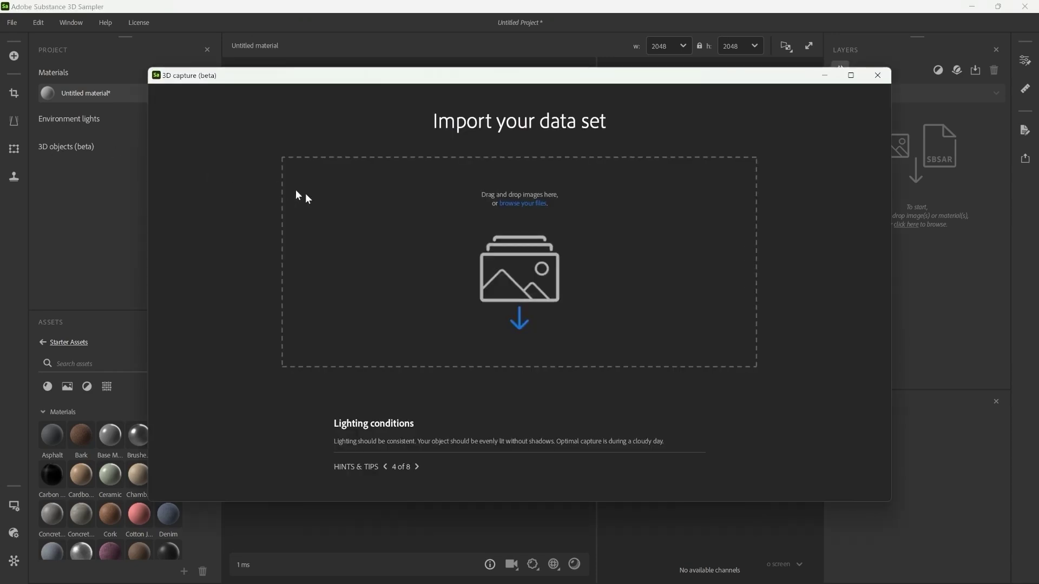
Step: Import all the photos from the Desktop's 3D Scan folder as the 3D capture data set
left_click(529, 205)
left_click(292, 165)
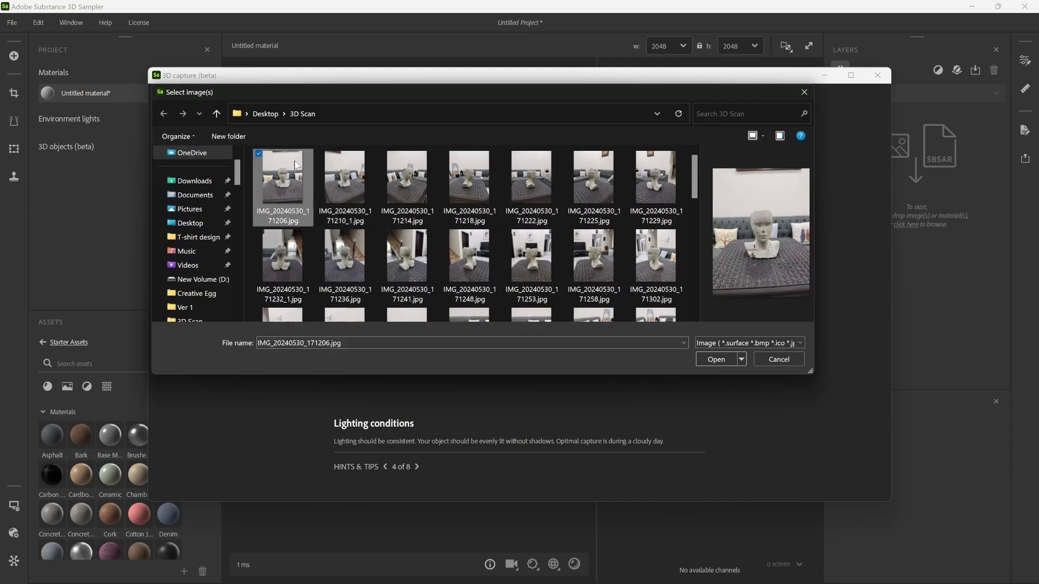
key("ctrl+a")
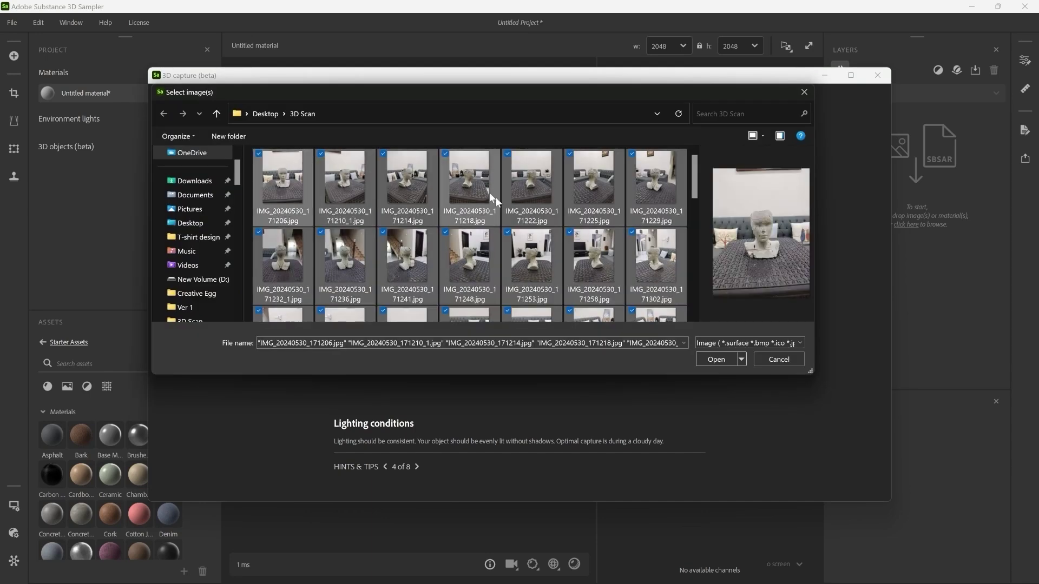
left_click(713, 361)
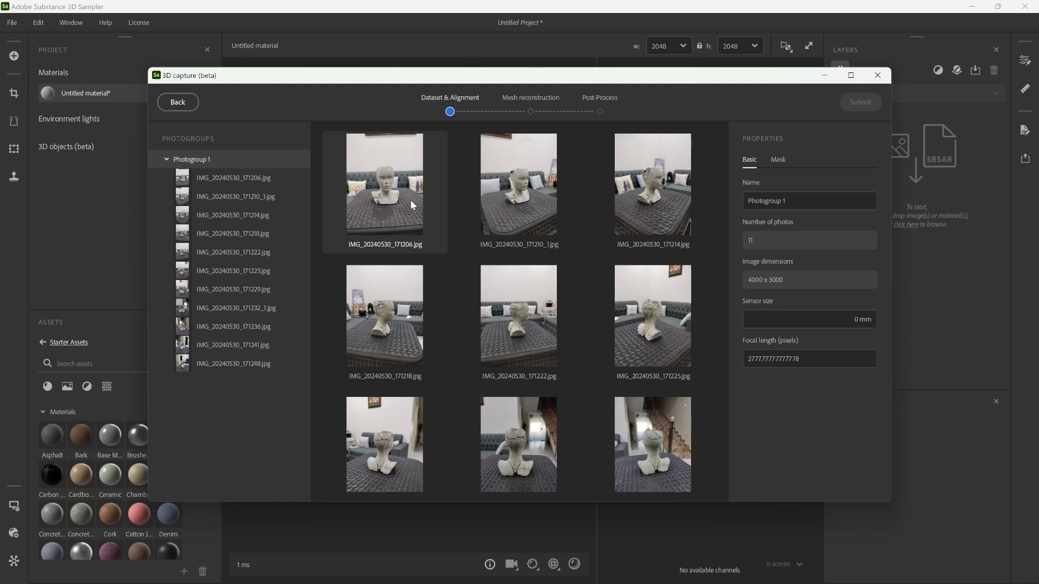
Step: Review the imported photos and process their alignment with Normal (Recommended) precision and Default photo ordering
double_click(411, 198)
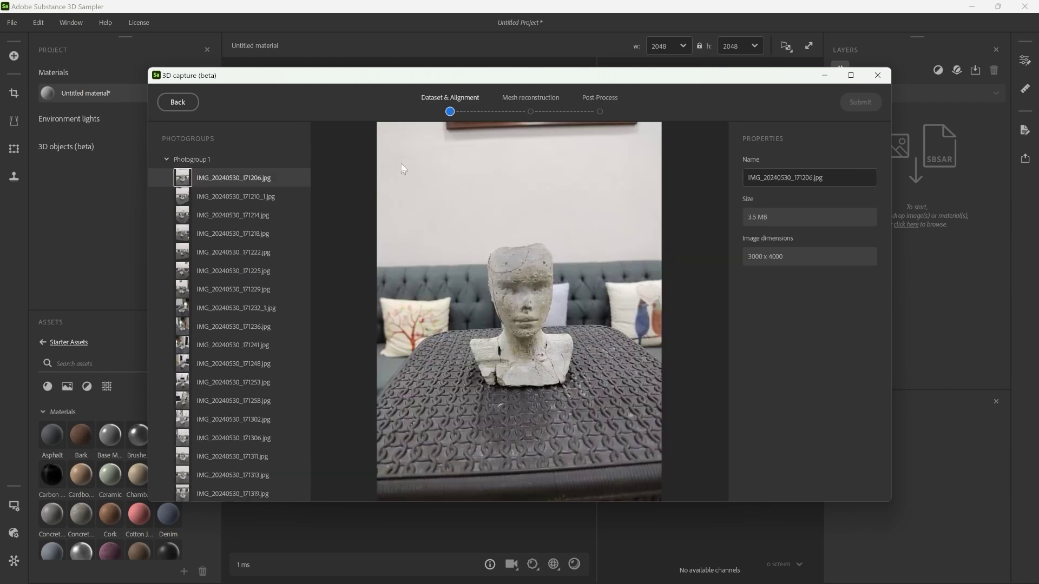
scroll(242, 200, "down", 4)
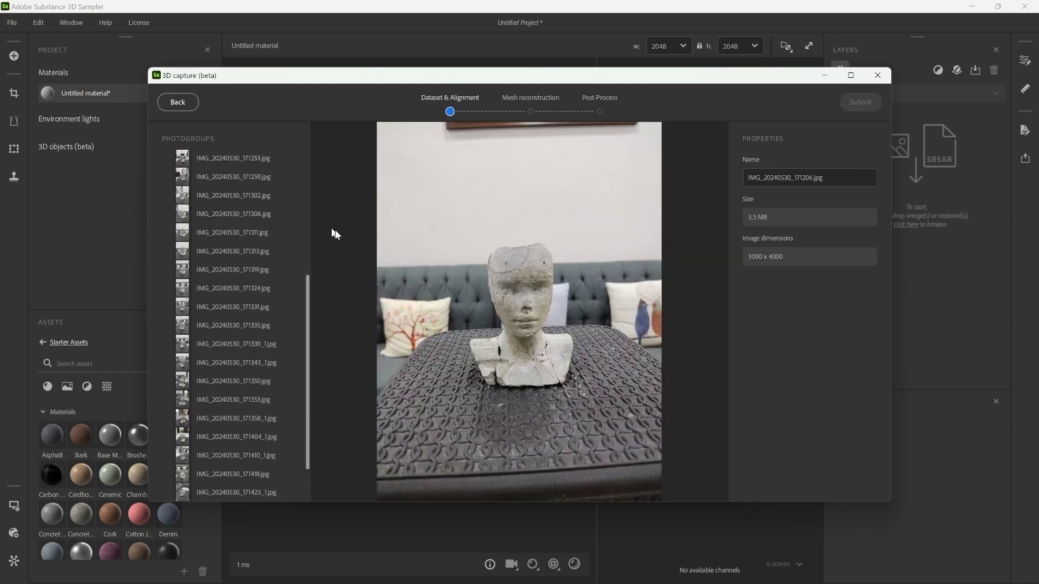
scroll(282, 293, "up", 4)
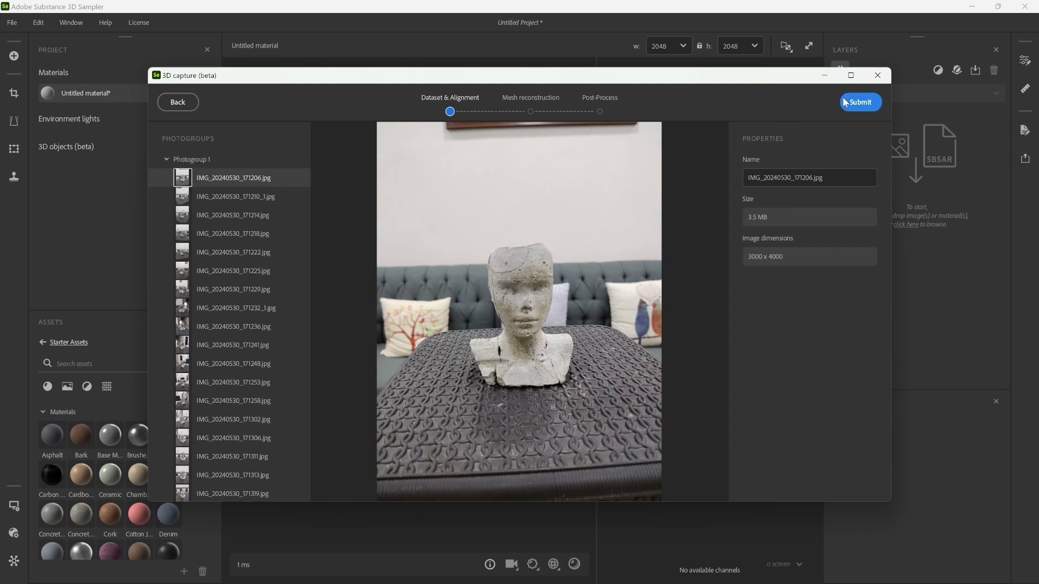
left_click(862, 102)
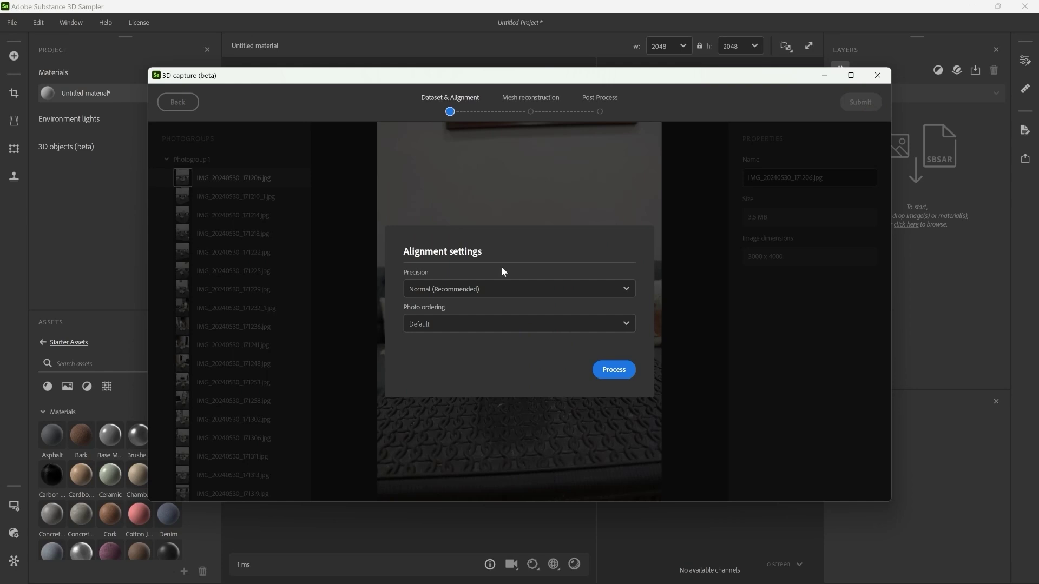
left_click(609, 372)
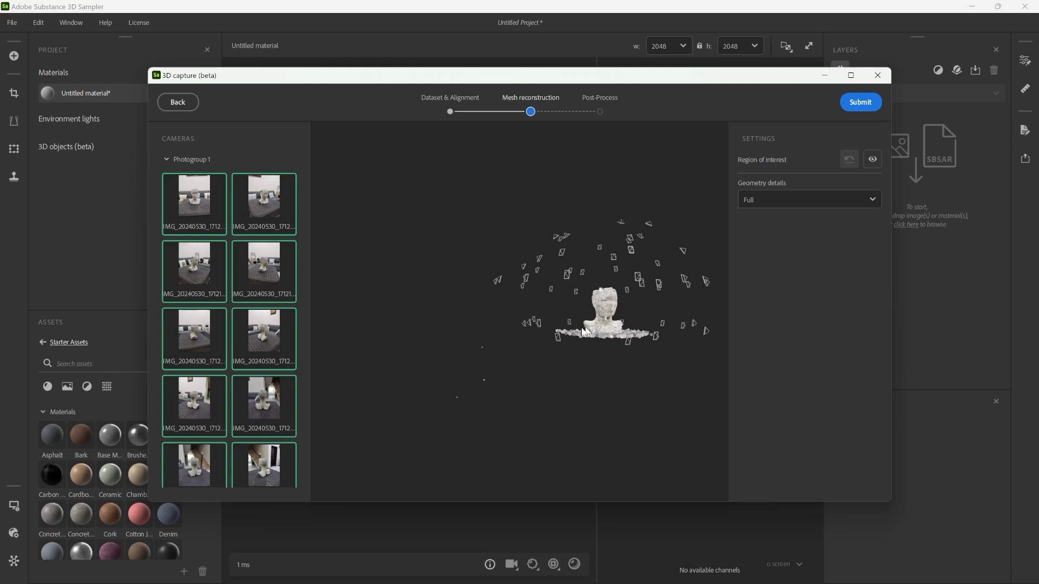
Step: Shrink the region of interest tightly around the bust and its base, and submit the mesh reconstruction with Full geometry details
scroll(577, 326, "up", 5)
scroll(595, 324, "down", 6)
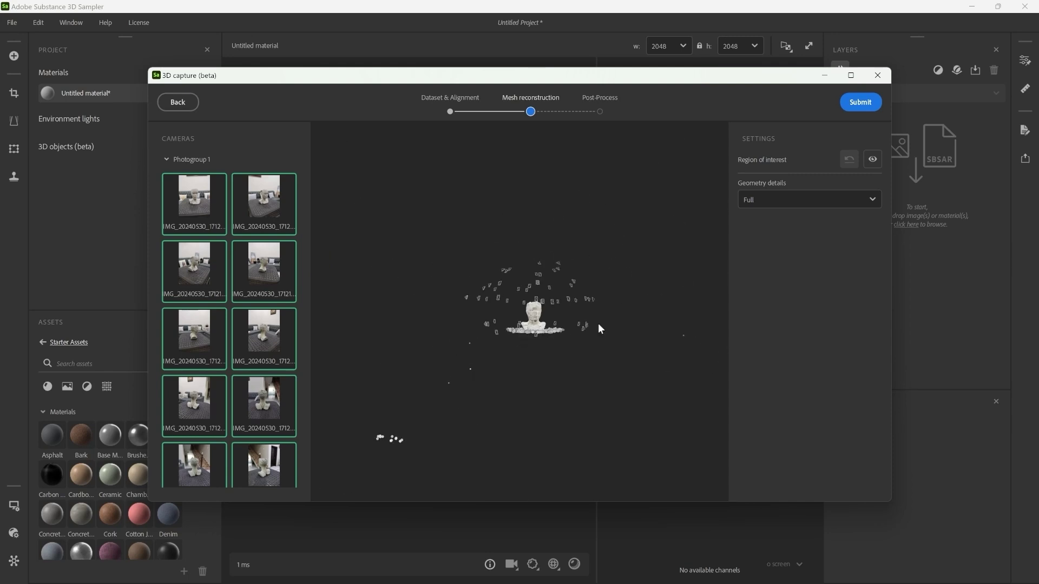
left_click(874, 157)
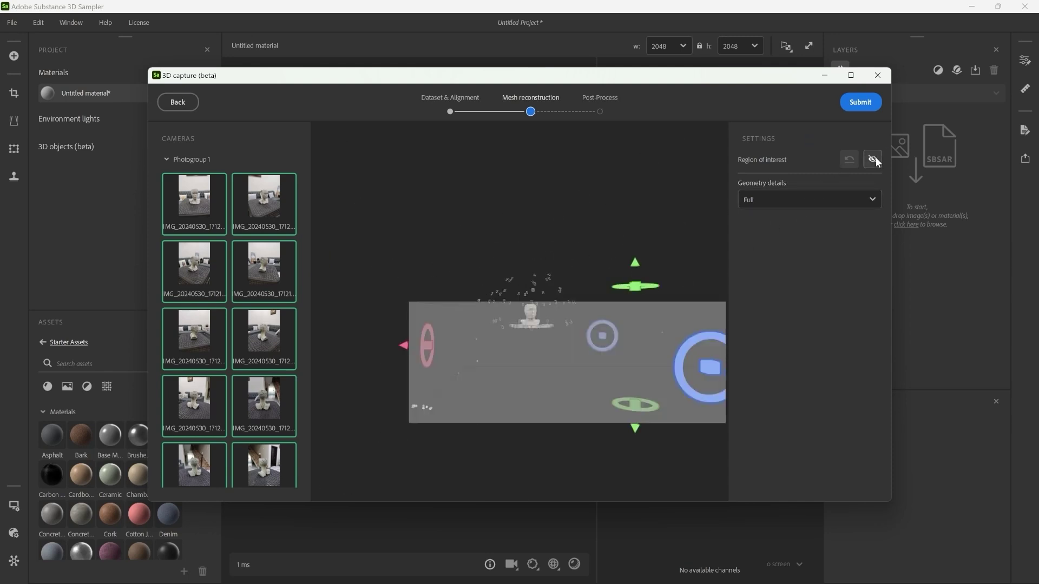
left_click_drag(564, 313, 617, 295)
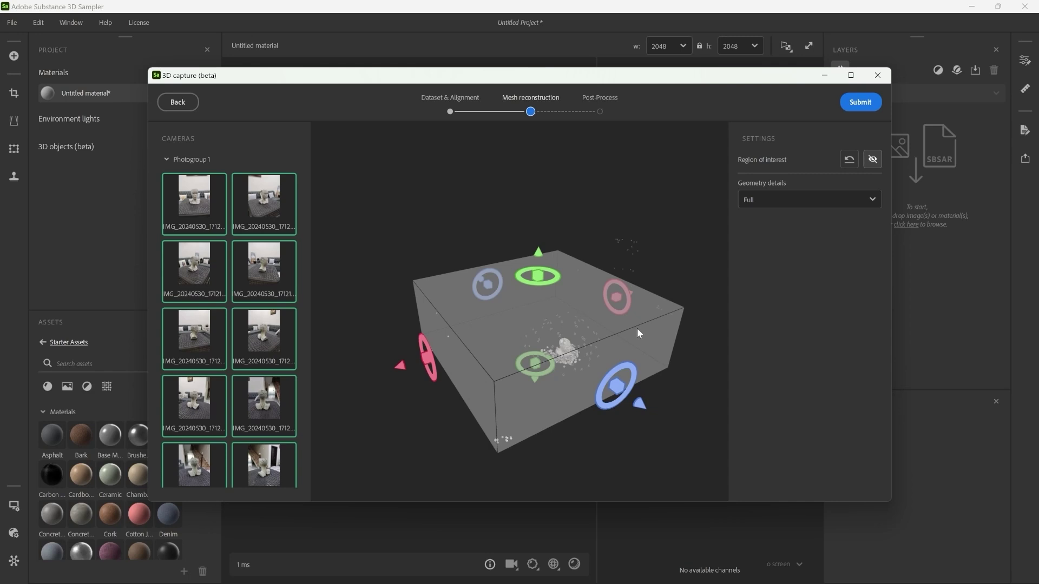
left_click_drag(637, 331, 615, 340)
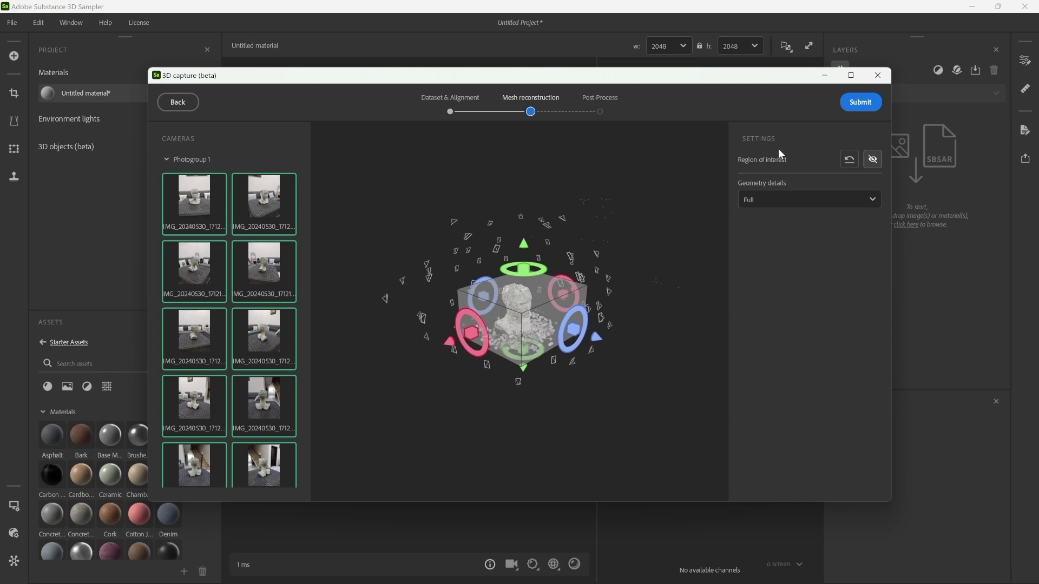
left_click(860, 102)
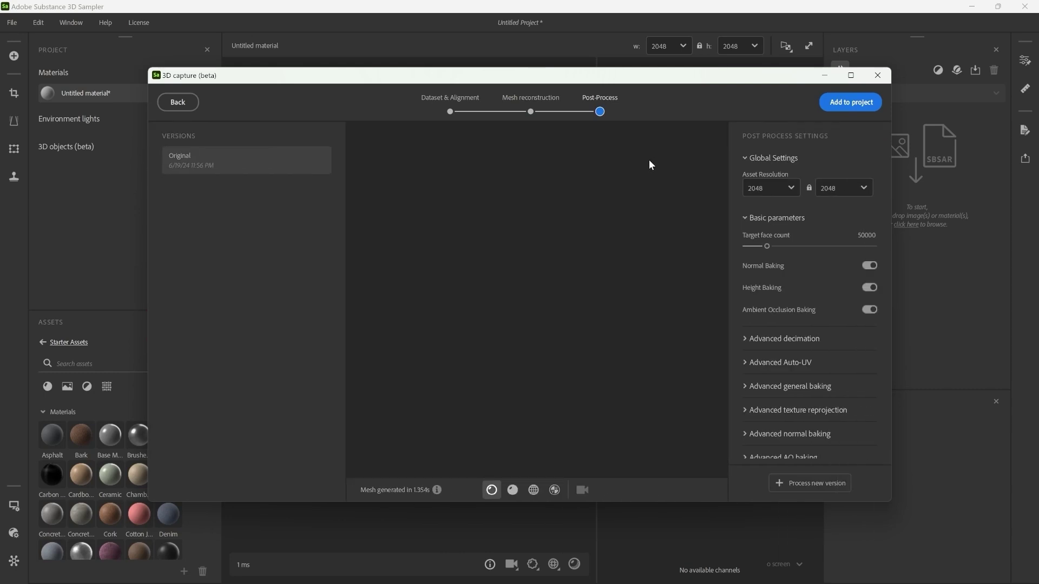
Step: Set the target face count to 75000 and process a new version of the bust mesh
left_click_drag(553, 254, 690, 254)
scroll(560, 296, "up", 3)
scroll(487, 327, "up", 2)
scroll(499, 298, "up", 2)
scroll(566, 290, "down", 2)
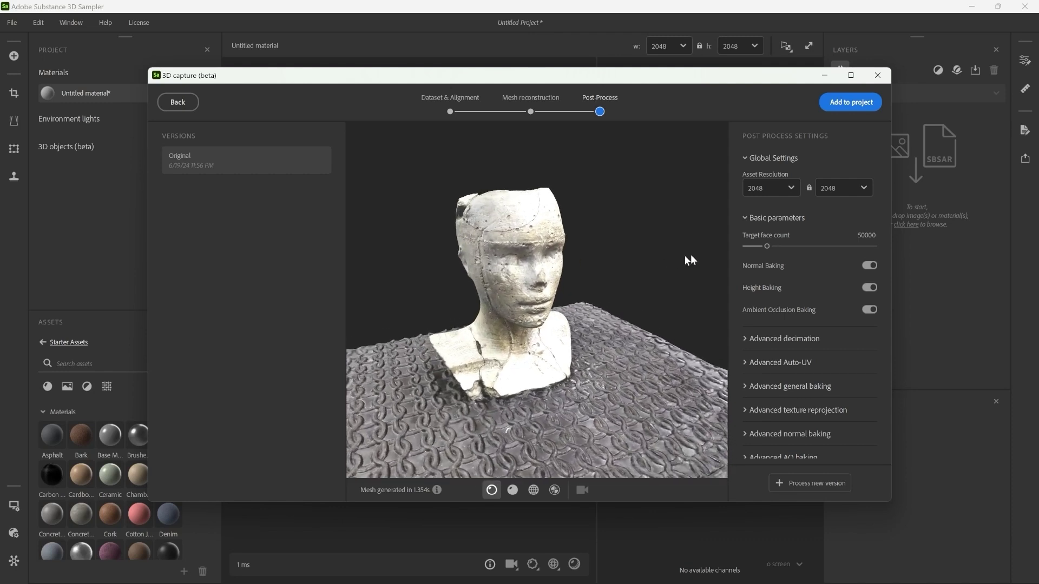
left_click(861, 236)
type("7")
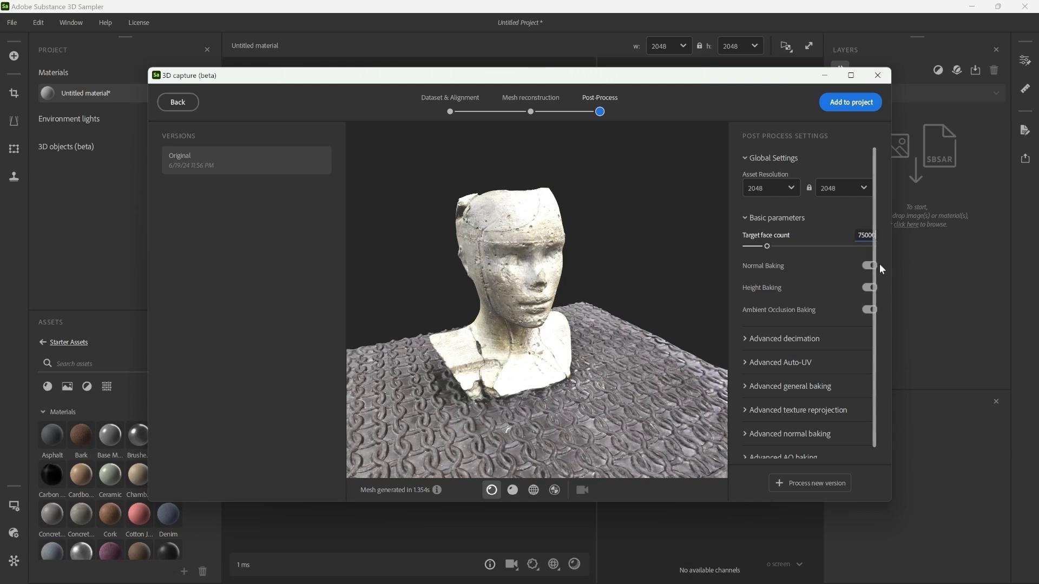
left_click(813, 483)
left_click(813, 482)
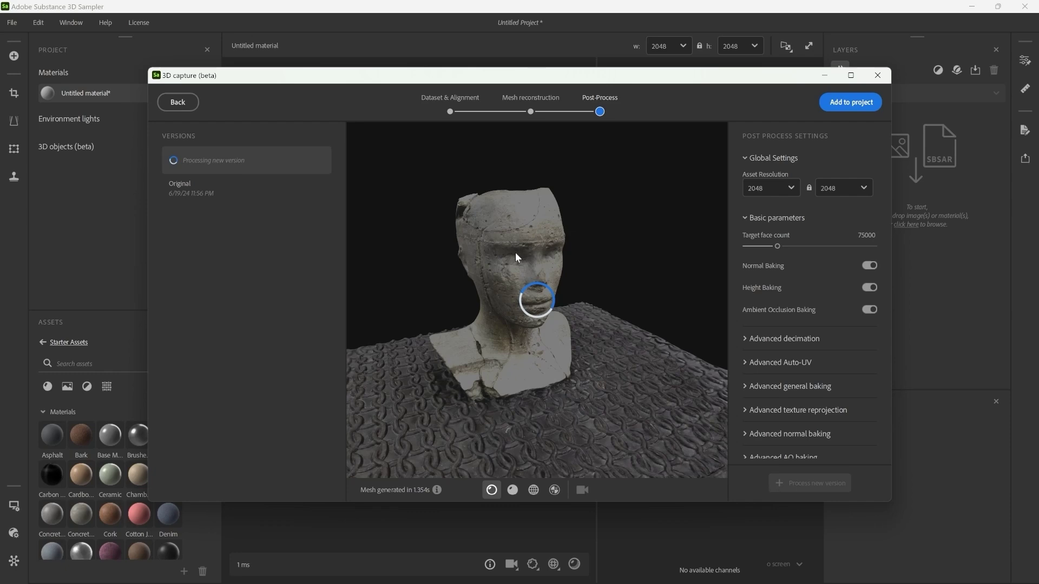
Step: Inspect the processed mesh up close, and add the Original version to the project as a 3D mesh named "3d scan"
left_click_drag(515, 252, 586, 268)
scroll(566, 273, "up", 5)
scroll(530, 267, "up", 3)
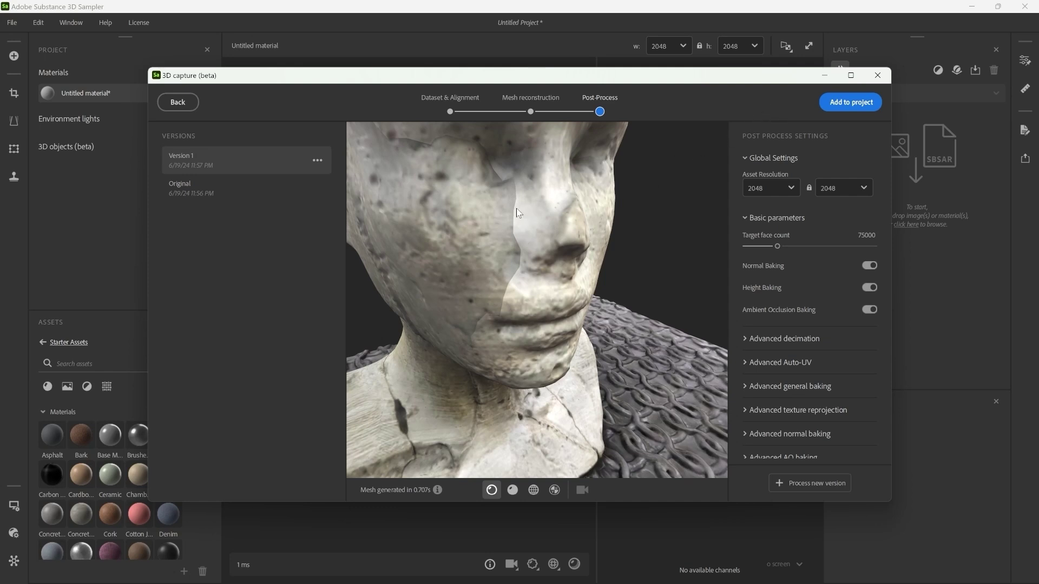
scroll(511, 238, "down", 3)
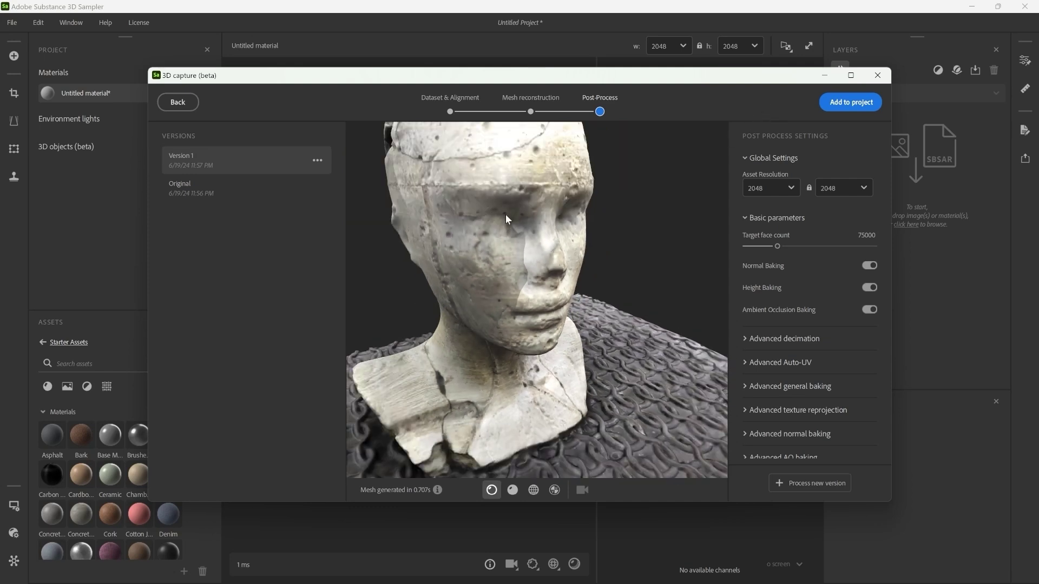
scroll(506, 217, "down", 3)
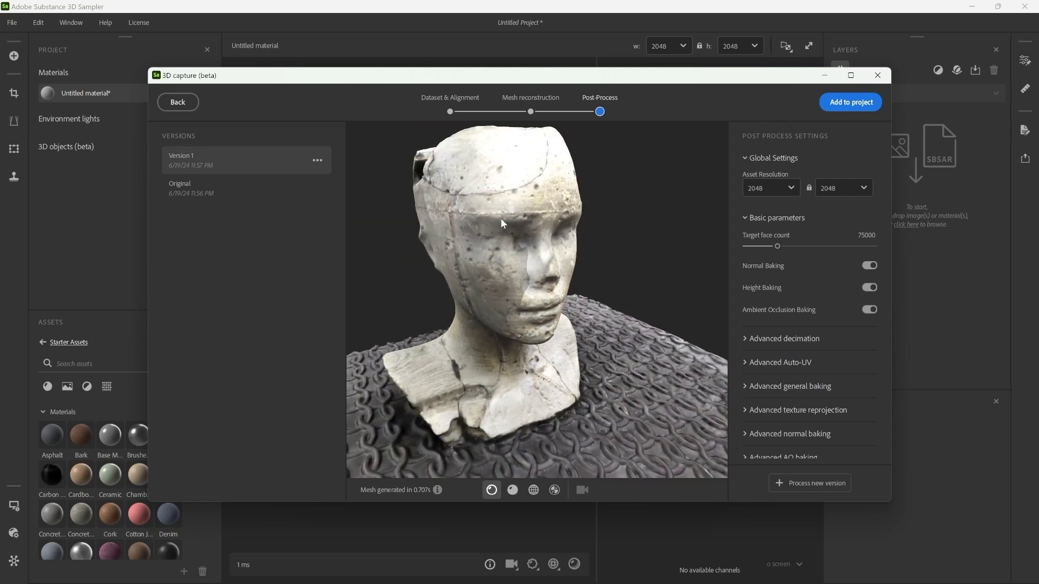
left_click(265, 197)
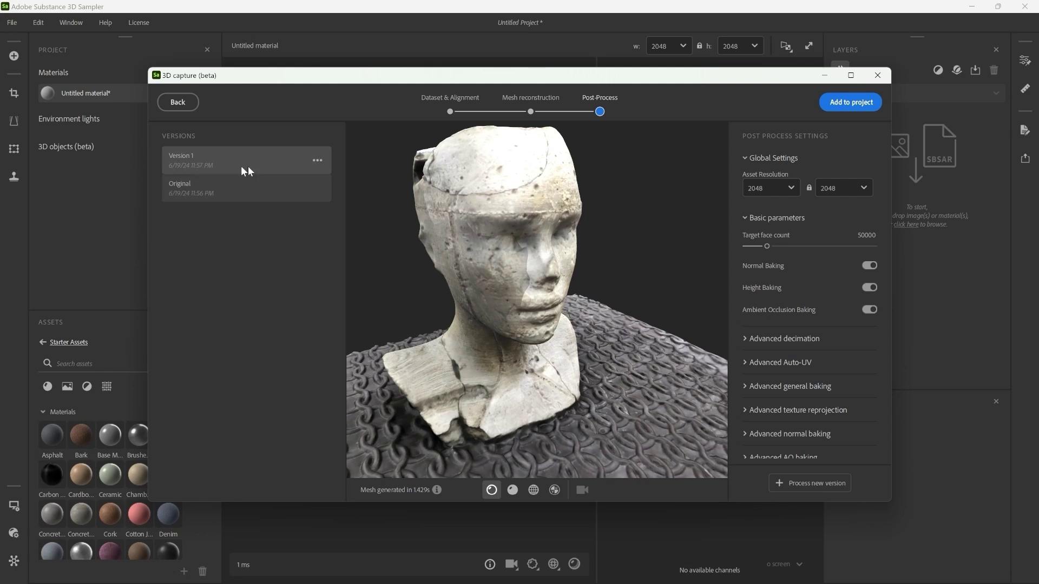
left_click(847, 105)
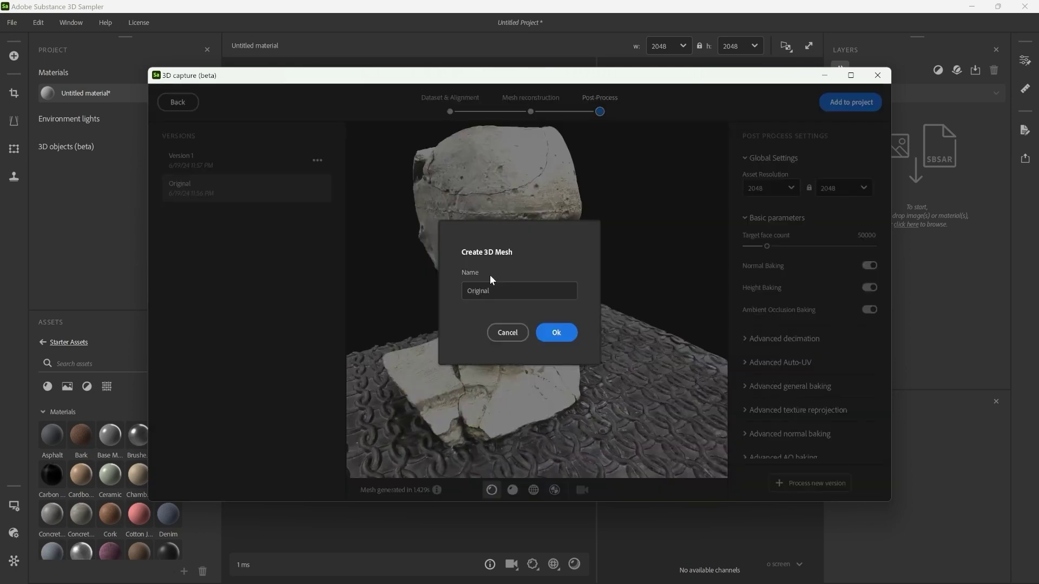
left_click(500, 290)
left_click(558, 331)
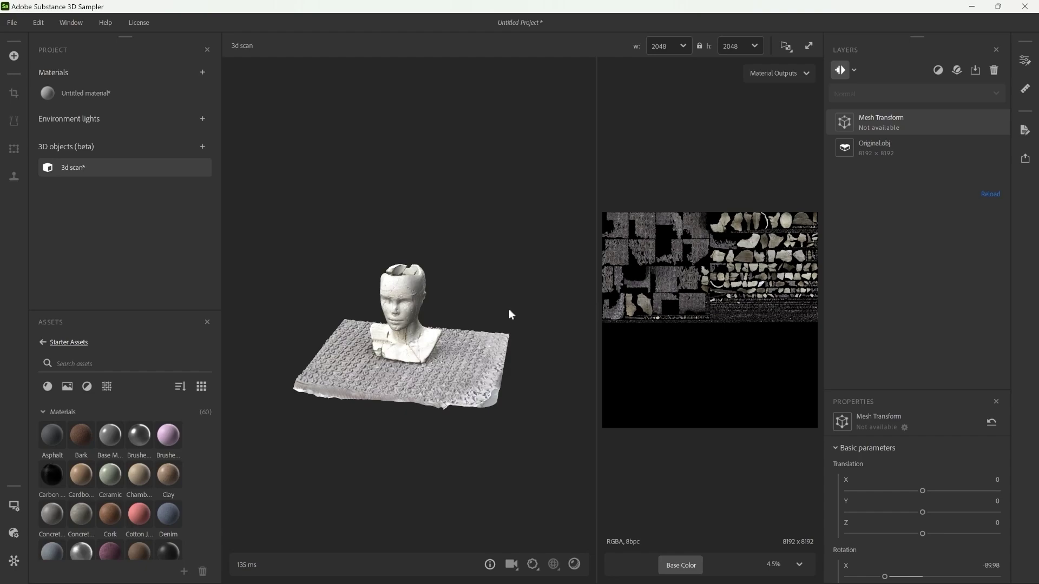
Step: Add a Channel Switch filter to the 3d scan object, with Base Color as input channel and Roughness as output channel
left_click_drag(462, 335, 395, 347)
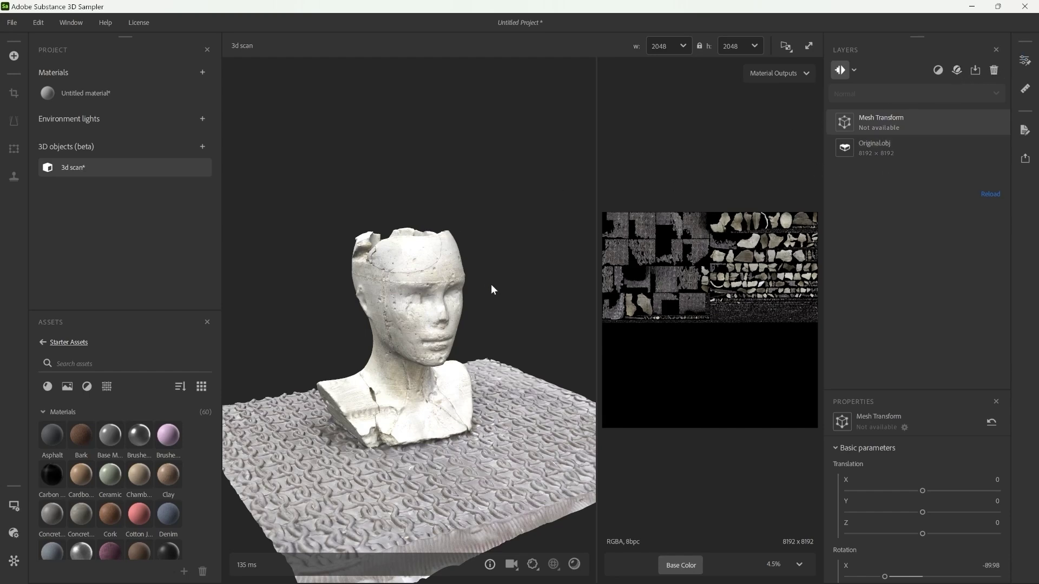
mouse_move(492, 289)
left_mouse_down()
mouse_move(408, 303)
mouse_move(509, 296)
mouse_move(476, 300)
left_mouse_up()
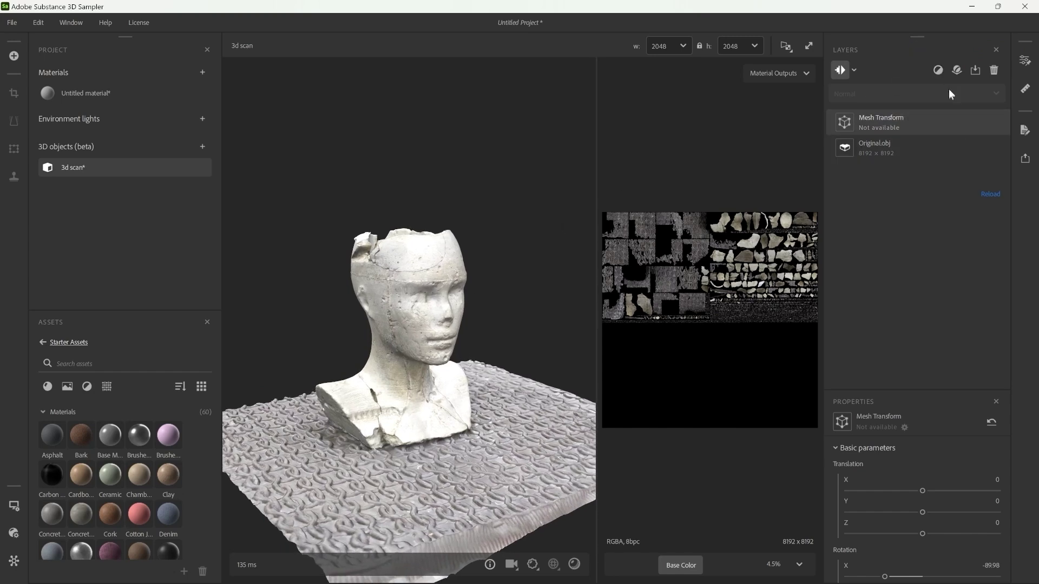
left_click(937, 70)
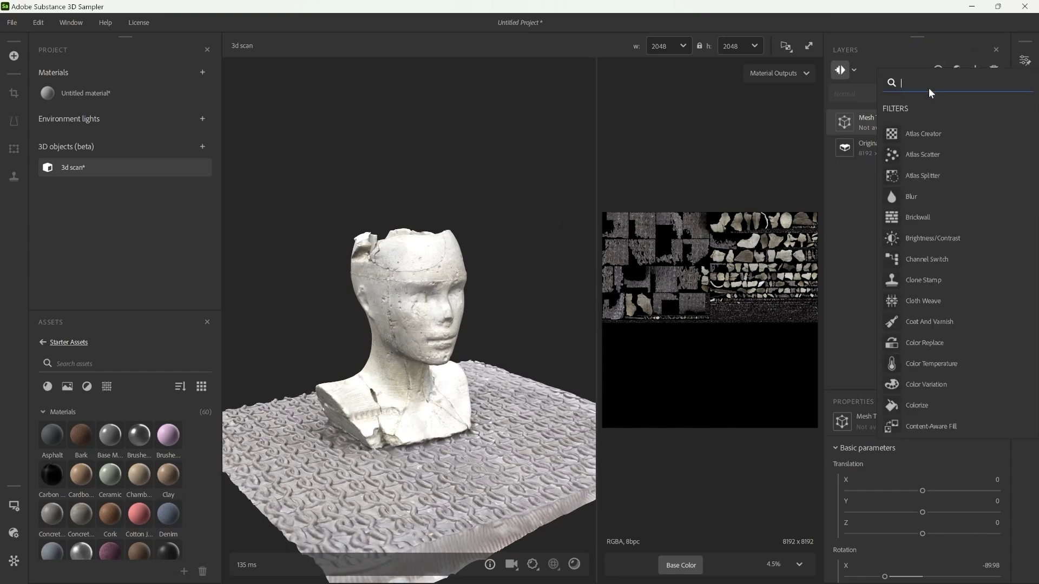
type("chann")
key("Return")
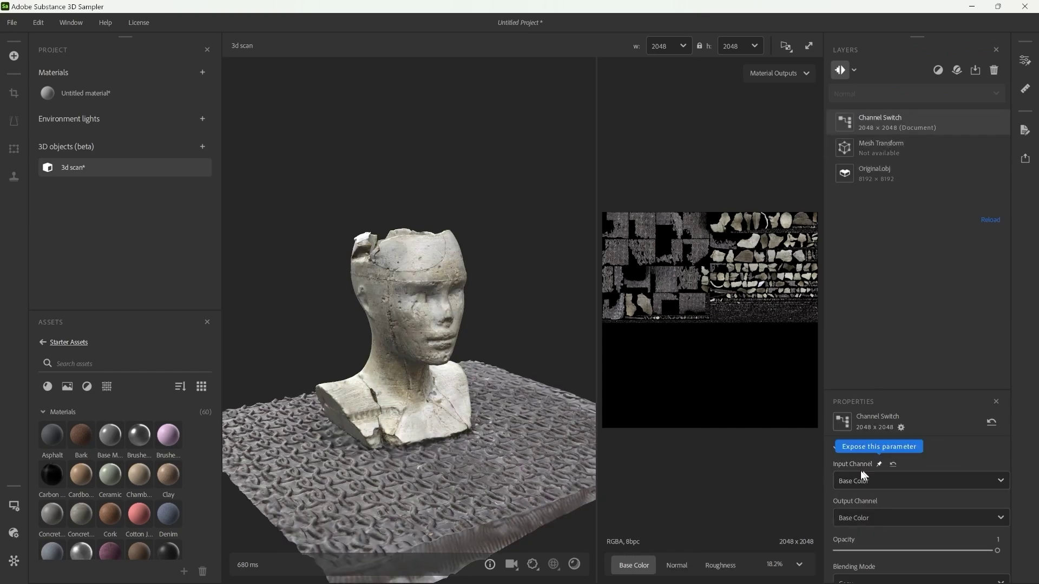
left_click(862, 517)
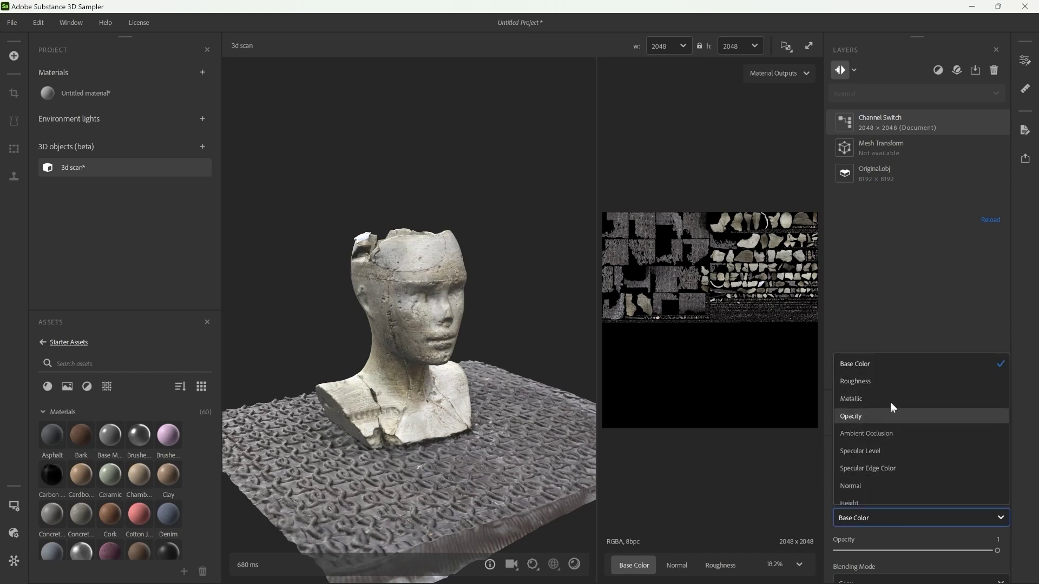
left_click(882, 380)
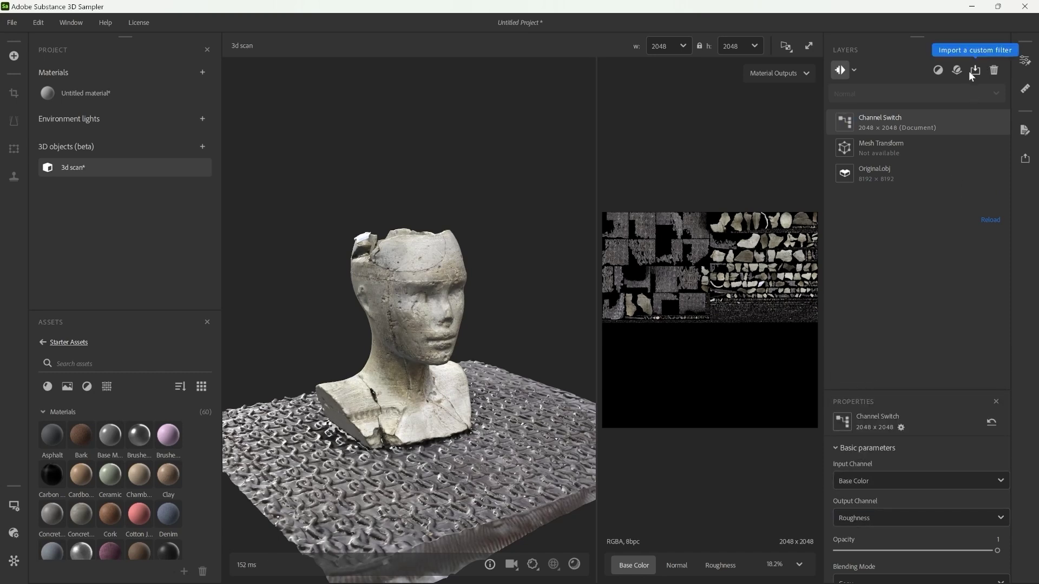
scroll(449, 442, "up", 2)
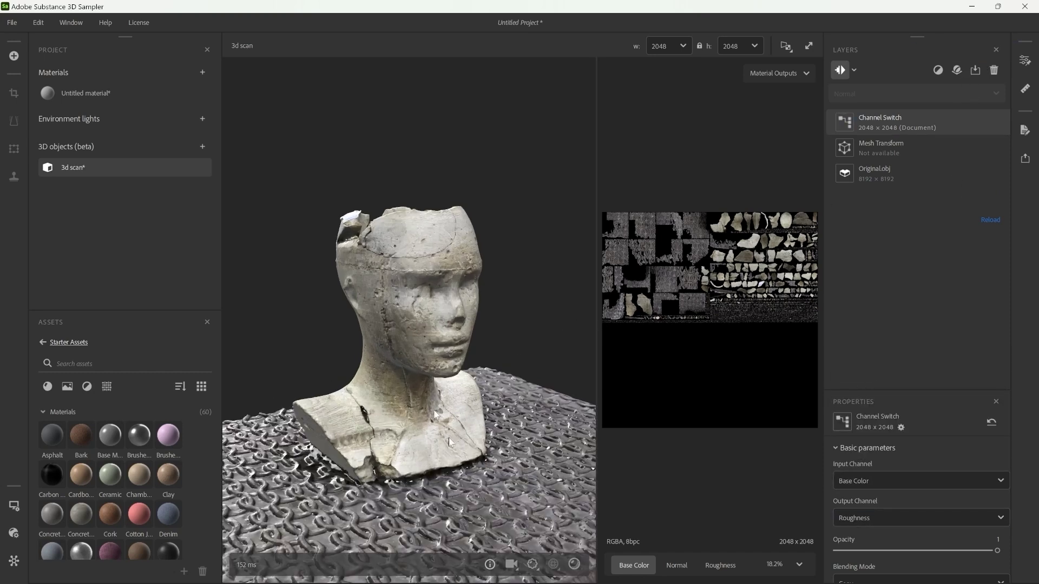
Step: Show the Roughness output map, and add an Invert filter with Roughness as its input channel
left_click(719, 565)
scroll(503, 300, "up", 3)
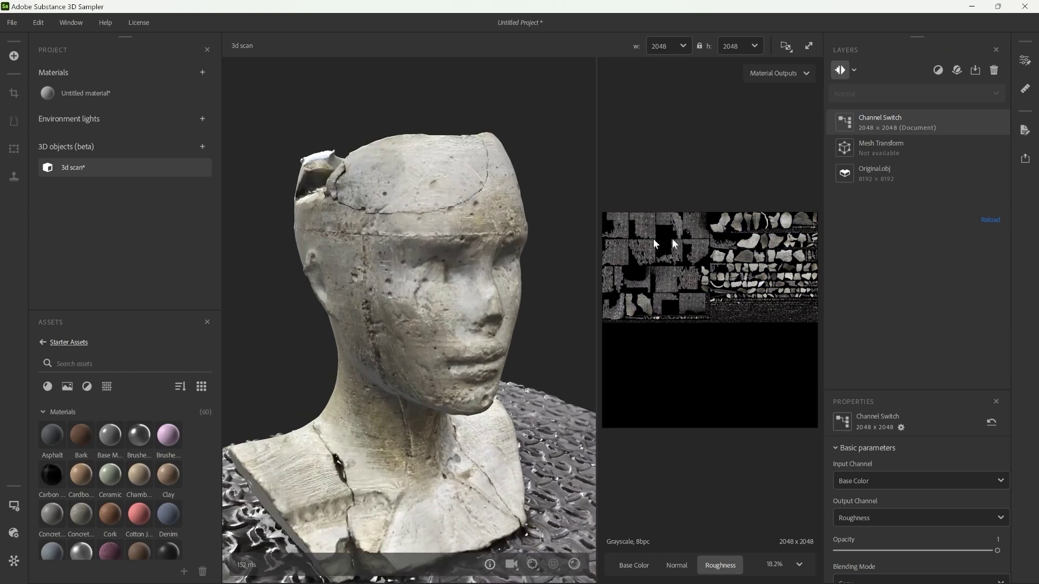
scroll(434, 316, "down", 3)
left_click_drag(434, 316, 562, 197)
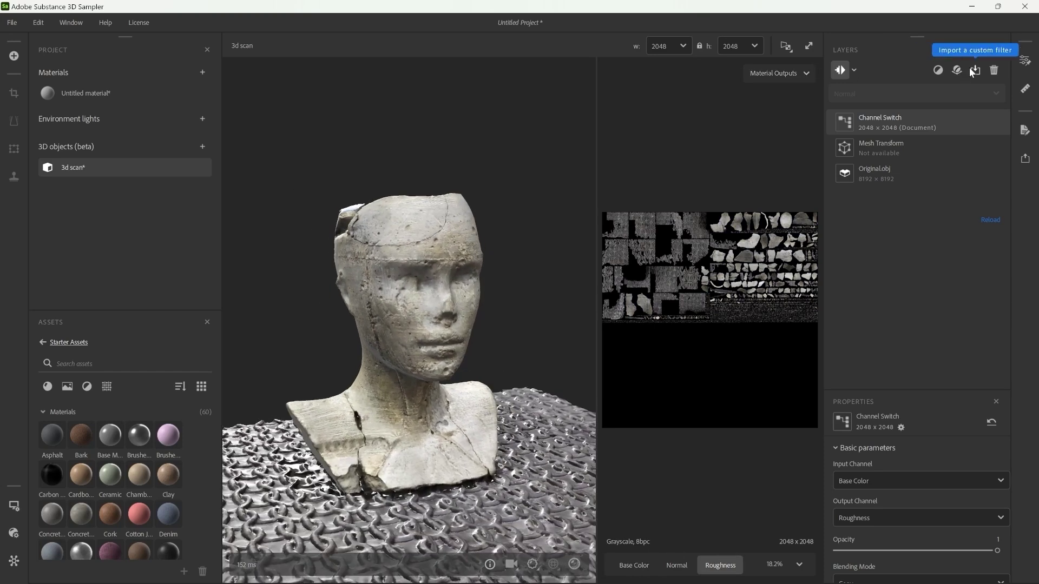
left_click(938, 72)
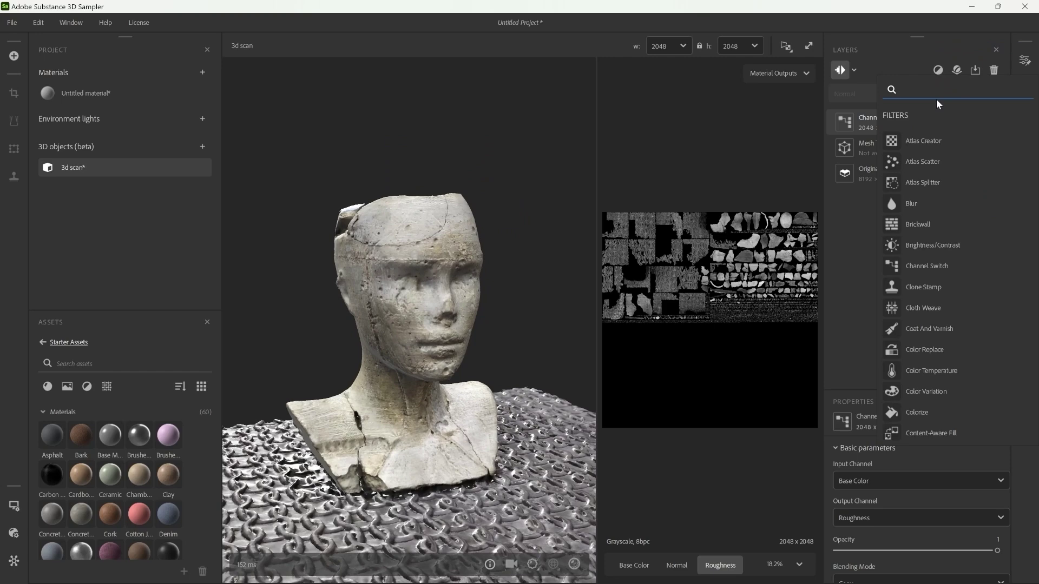
type("invert")
key("Return")
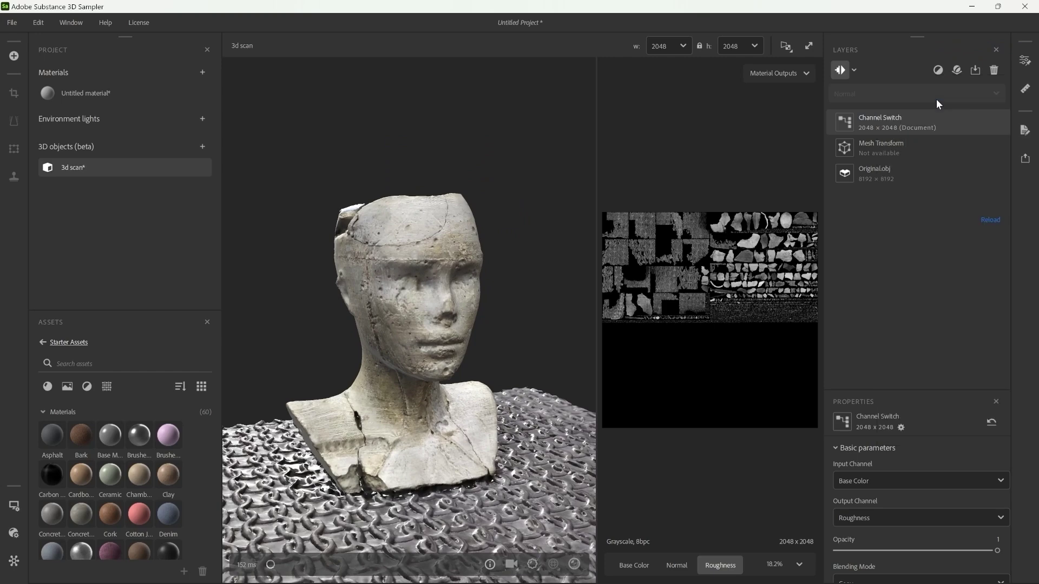
left_click(894, 479)
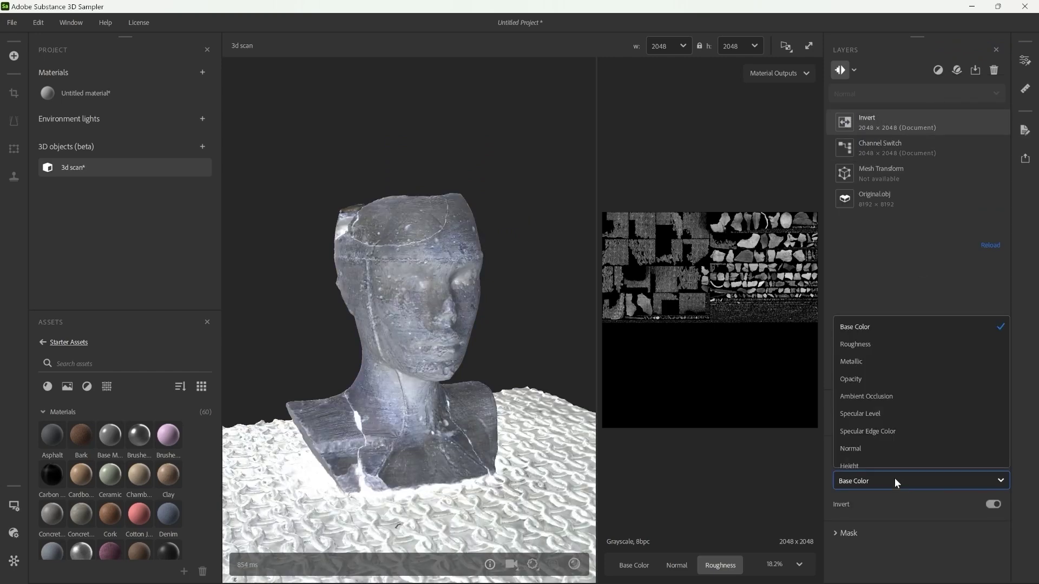
left_click(873, 346)
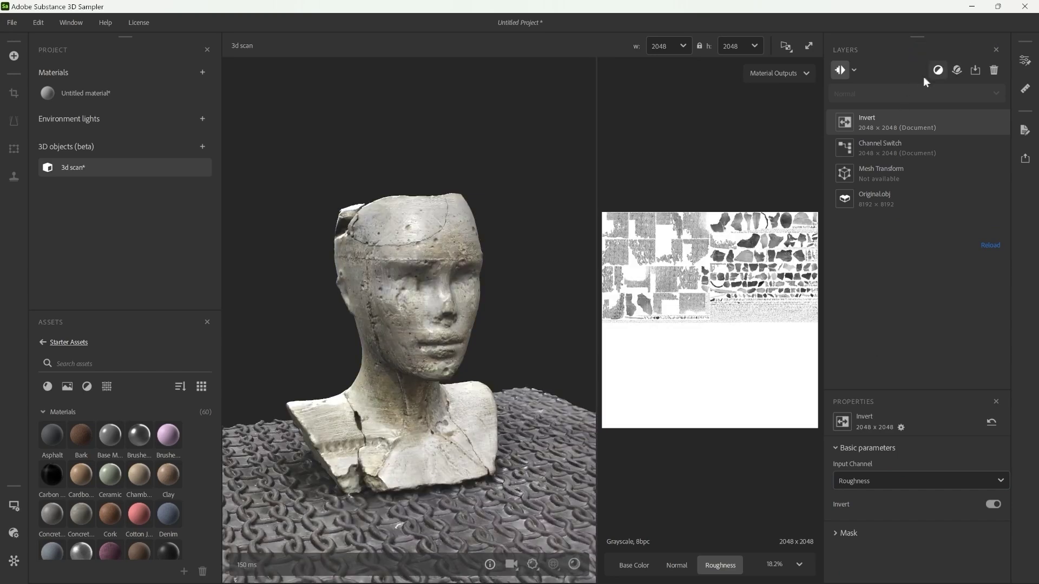
Step: Add a Brightness/Contrast filter above the Invert layer
left_click(923, 76)
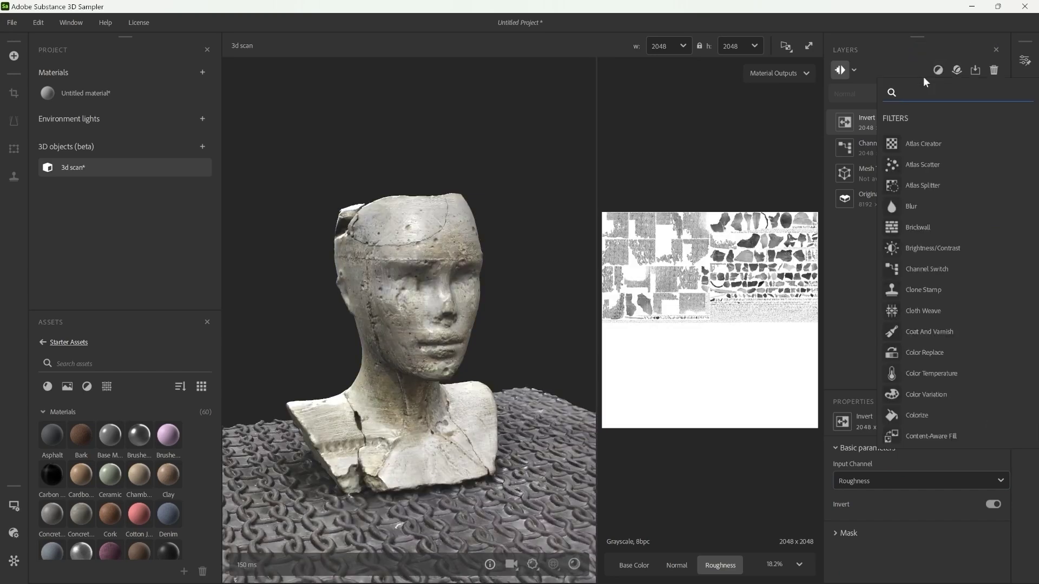
type("brigh")
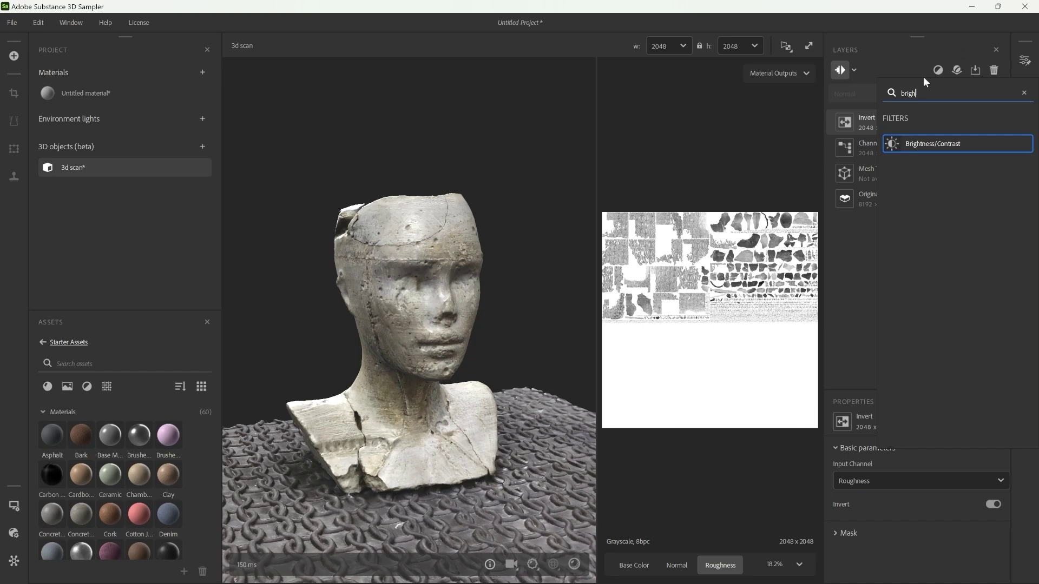
key("Return")
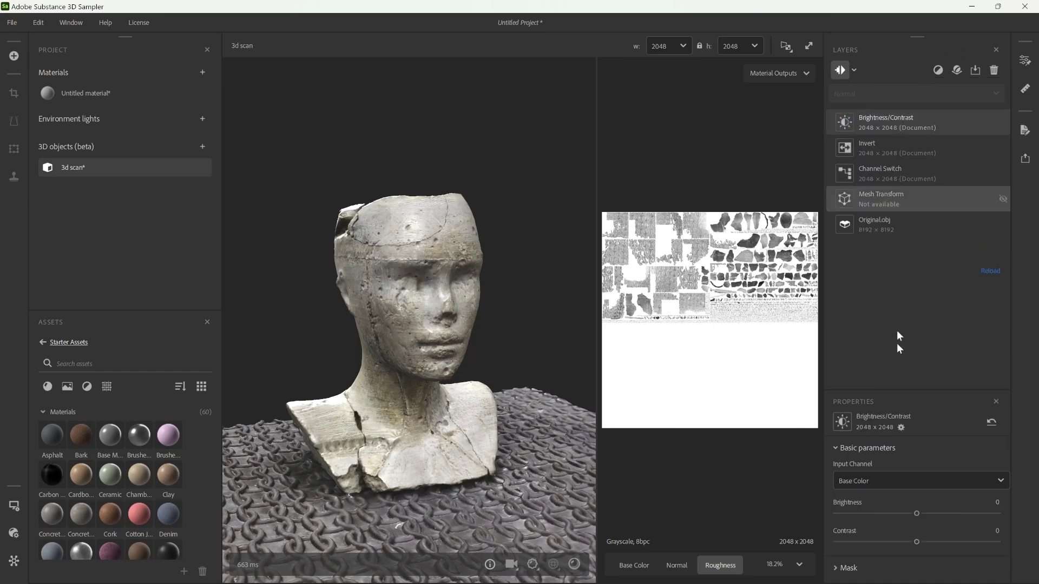
Step: Try the Brightness/Contrast filter on the Base Color channel with brightness 0.06 and contrast 0.2
left_click_drag(503, 399, 556, 367)
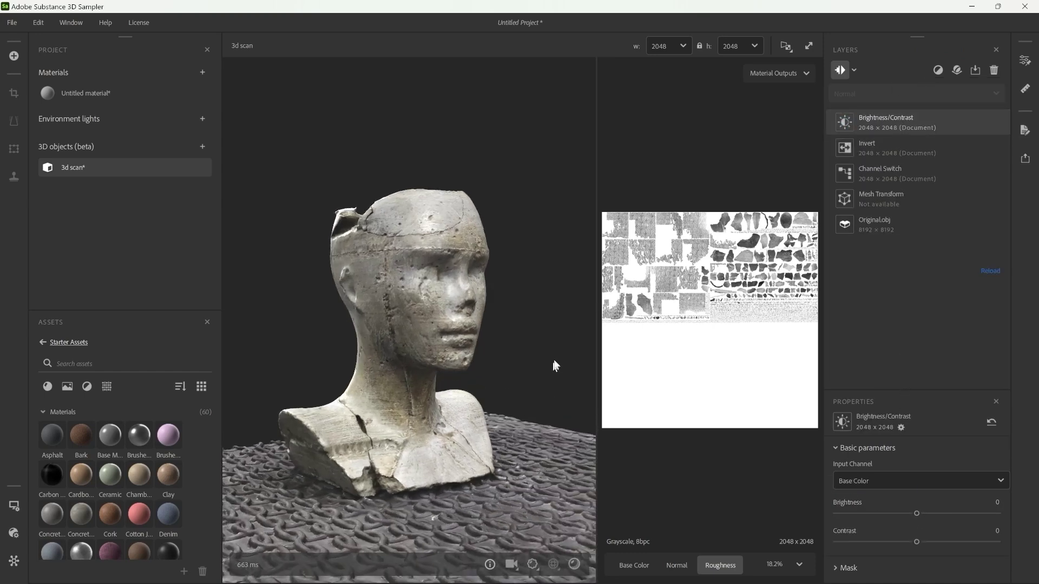
scroll(564, 331, "up", 3)
left_click_drag(479, 327, 438, 329)
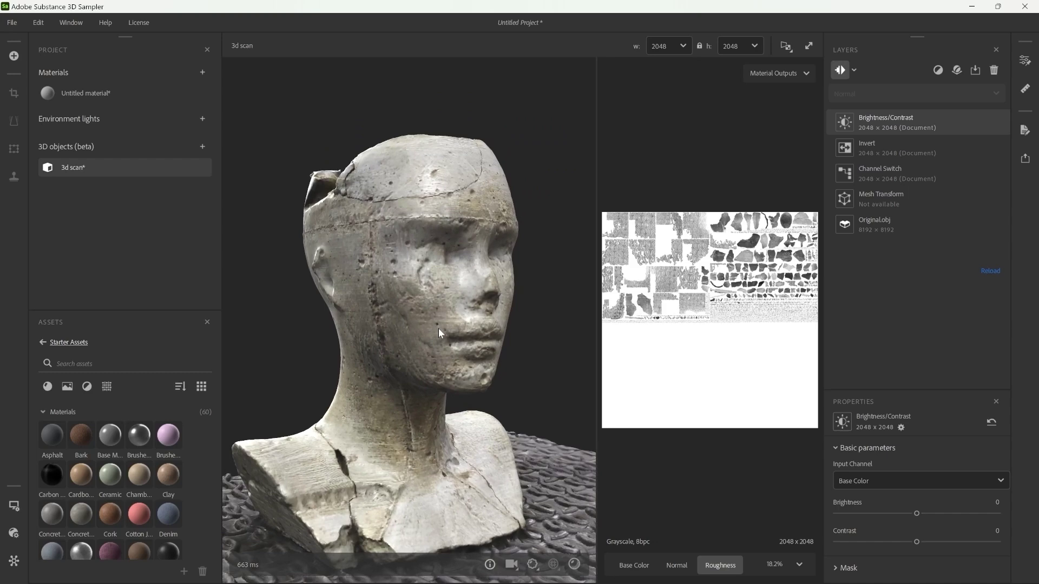
scroll(438, 329, "up", 2)
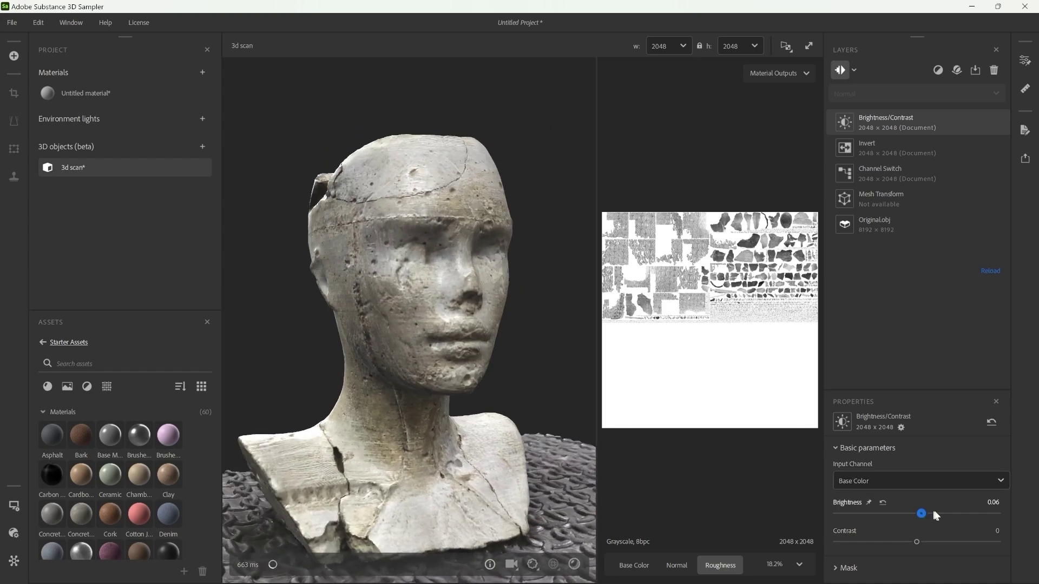
left_click_drag(920, 514, 953, 513)
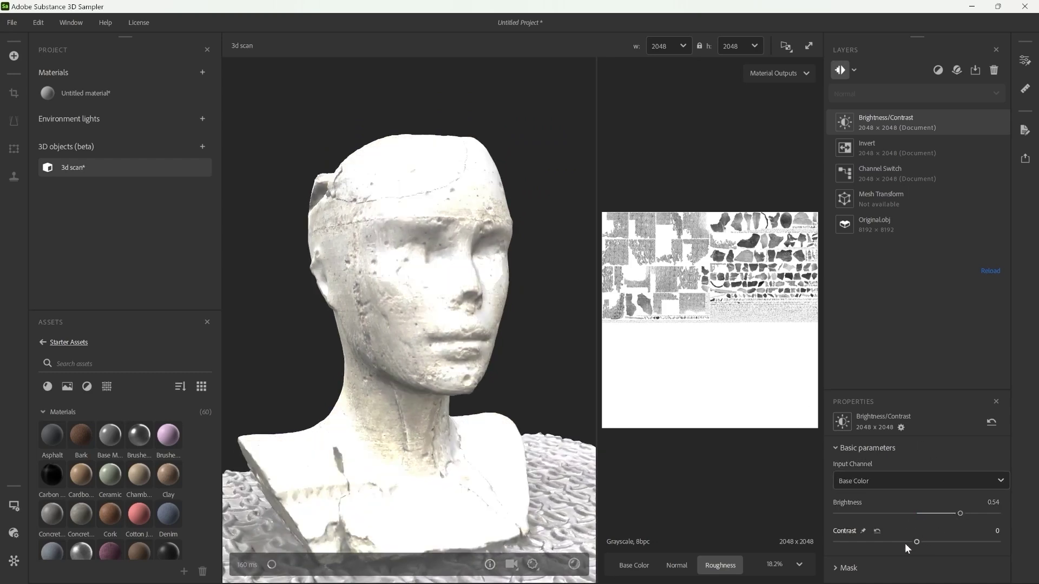
left_click_drag(916, 542, 928, 541)
left_click(920, 514)
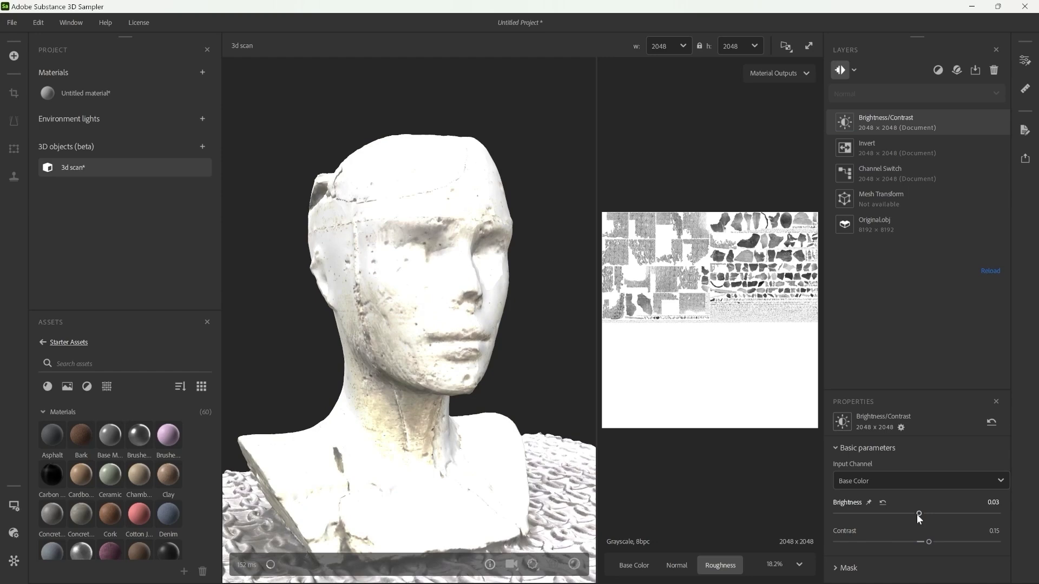
left_click(913, 512)
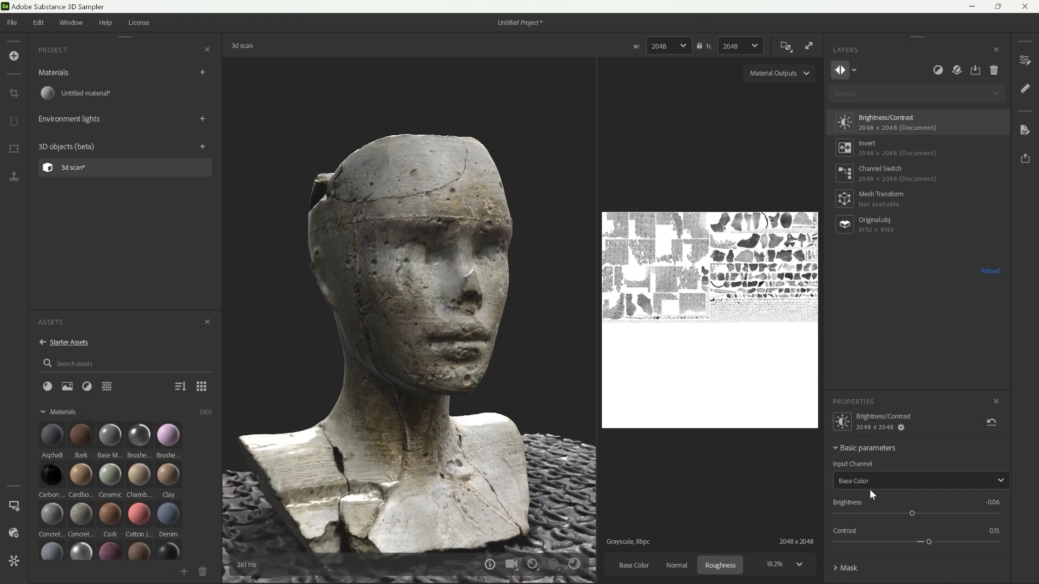
left_click_drag(917, 514, 921, 514)
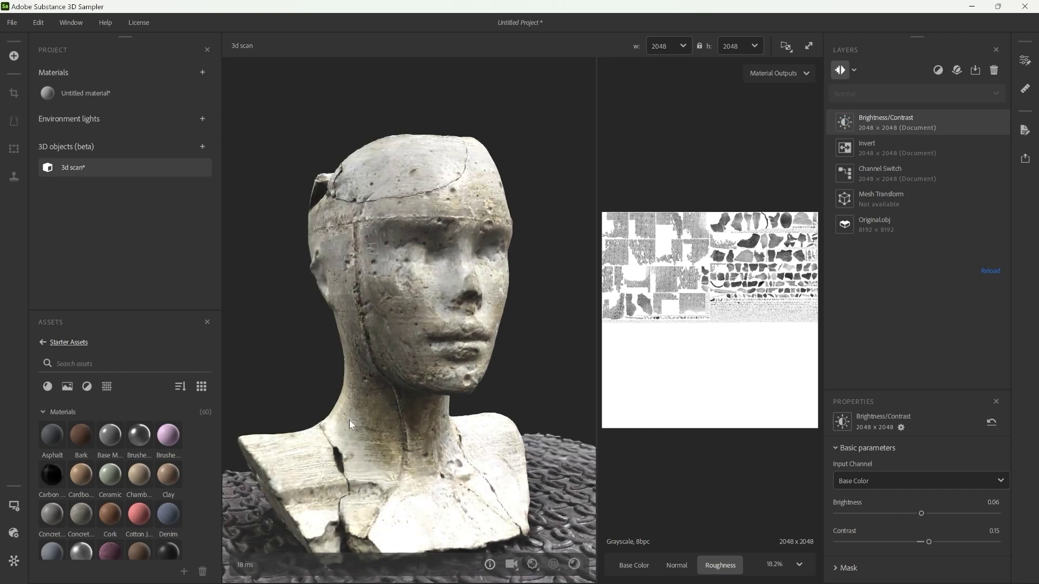
left_click_drag(235, 428, 411, 343)
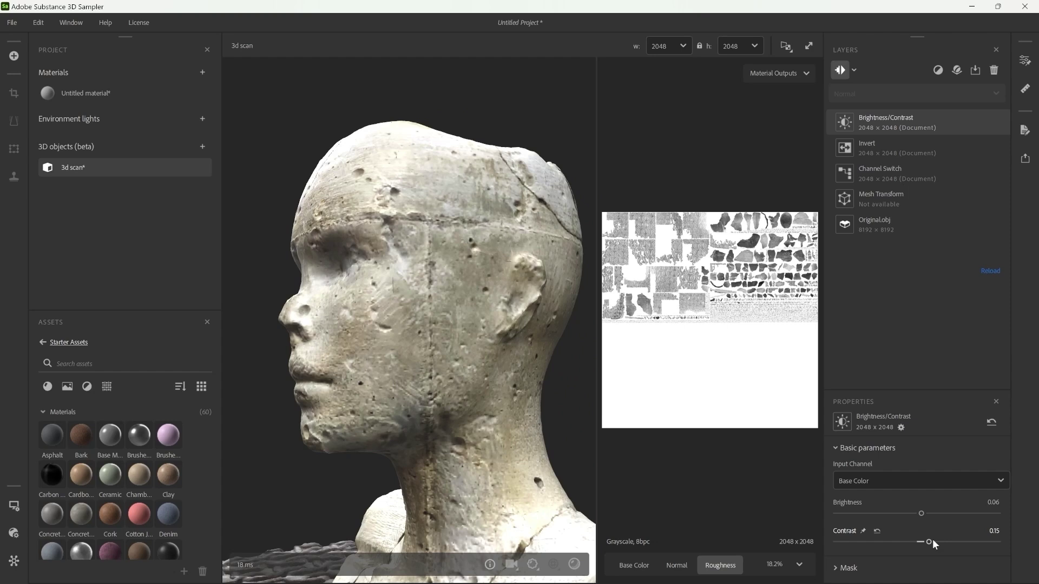
left_click(933, 541)
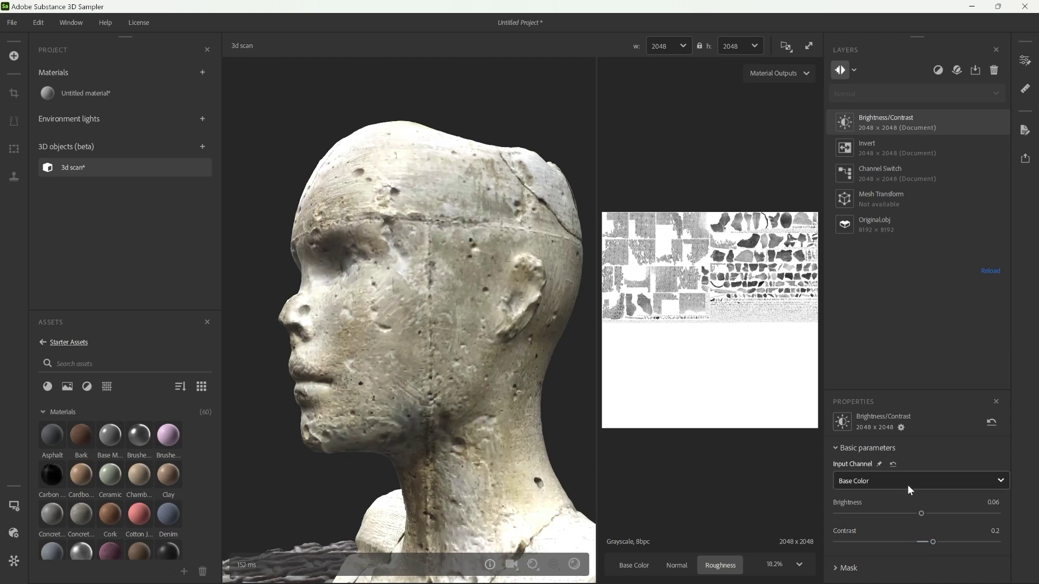
Step: Apply the Brightness/Contrast filter to Roughness with brightness 0.09 and contrast 0.19, and inspect the bust under rotated environment lighting
left_click(881, 481)
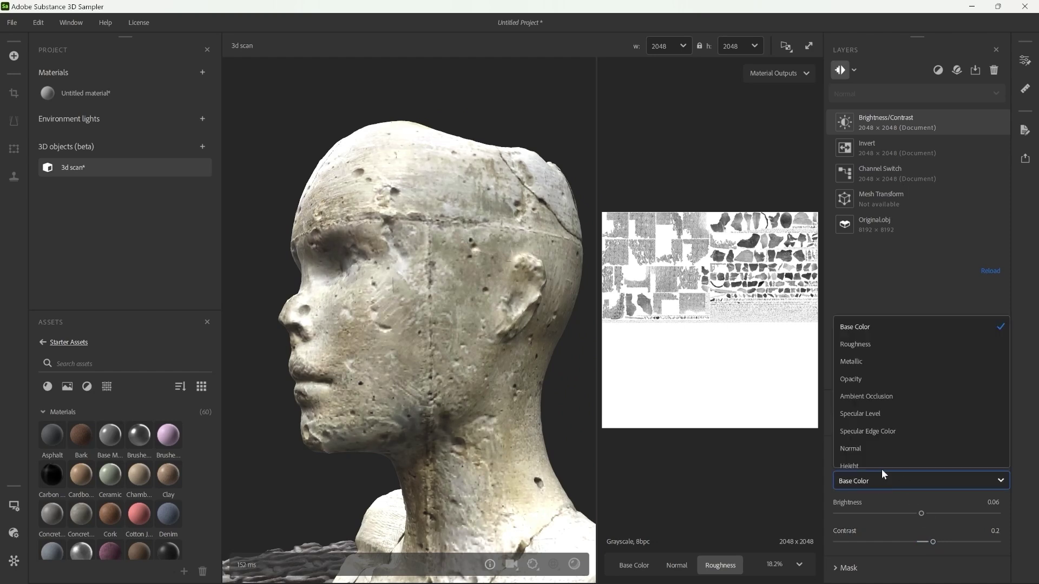
left_click(868, 346)
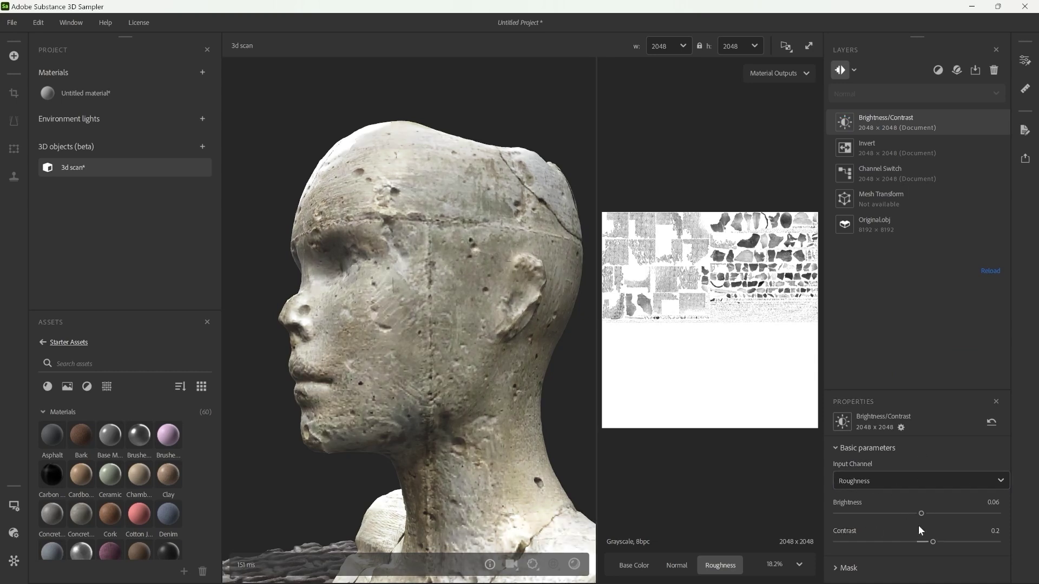
left_click(935, 542)
left_click_drag(967, 535, 931, 542)
left_click_drag(455, 426, 436, 343)
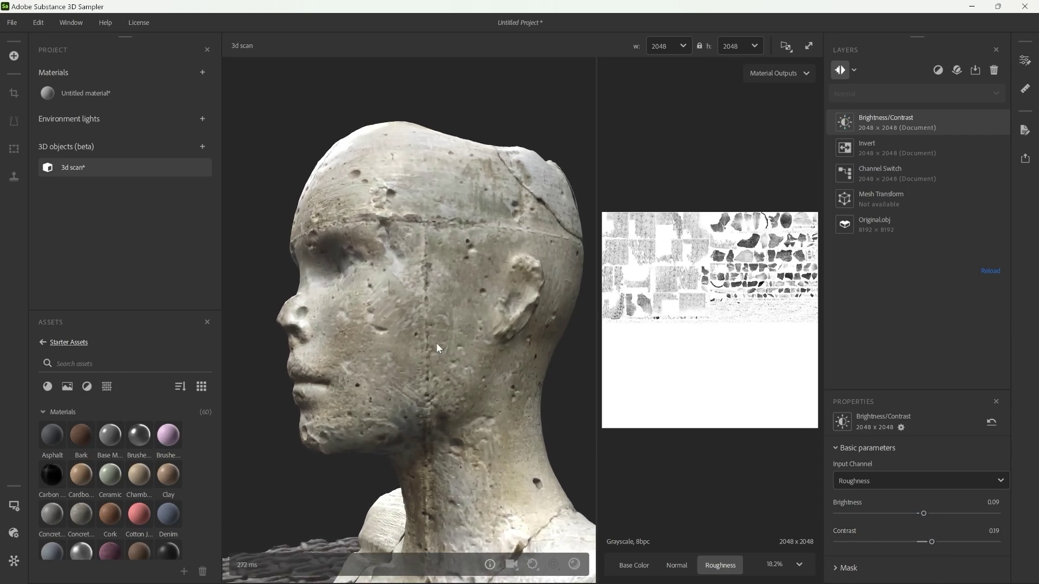
mouse_move(491, 349)
right_mouse_down("shift")
mouse_move(529, 350)
mouse_move(462, 366)
right_mouse_up("shift")
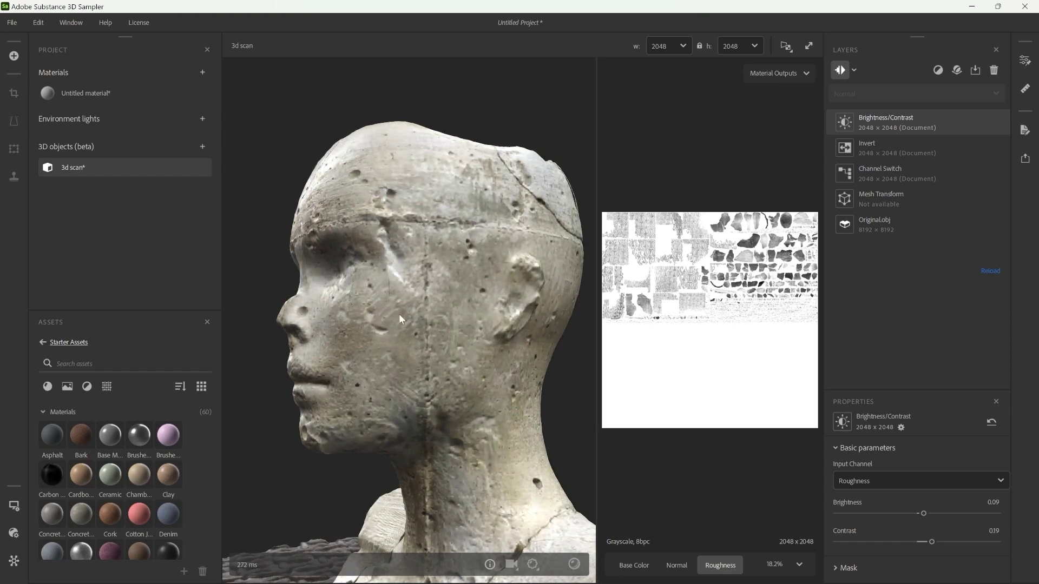
mouse_move(398, 314)
right_mouse_down("shift")
mouse_move(437, 322)
mouse_move(328, 332)
right_mouse_up("shift")
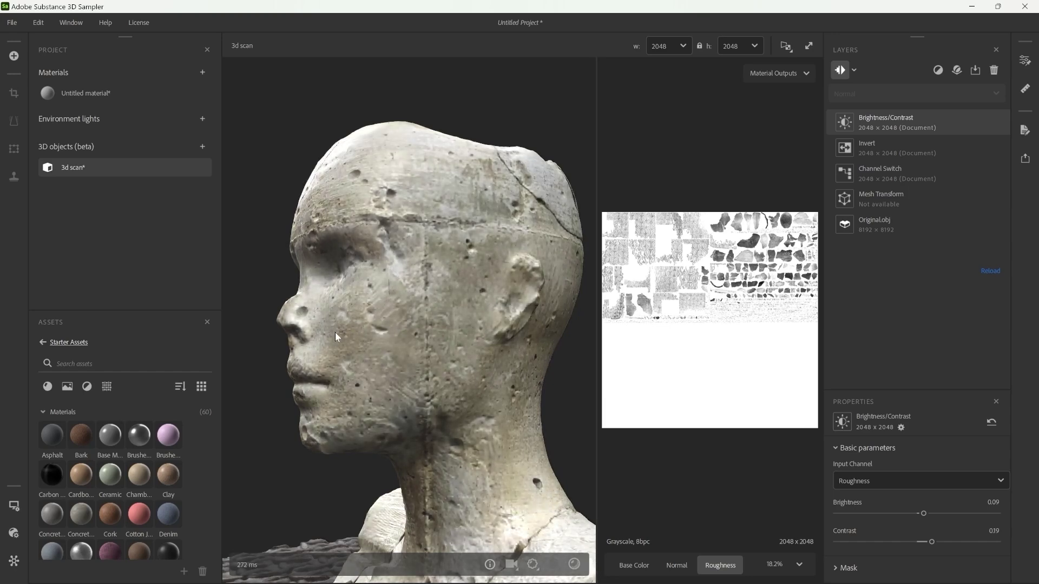
right_click_drag(403, 338, 353, 353, "shift")
left_click_drag(352, 353, 547, 378)
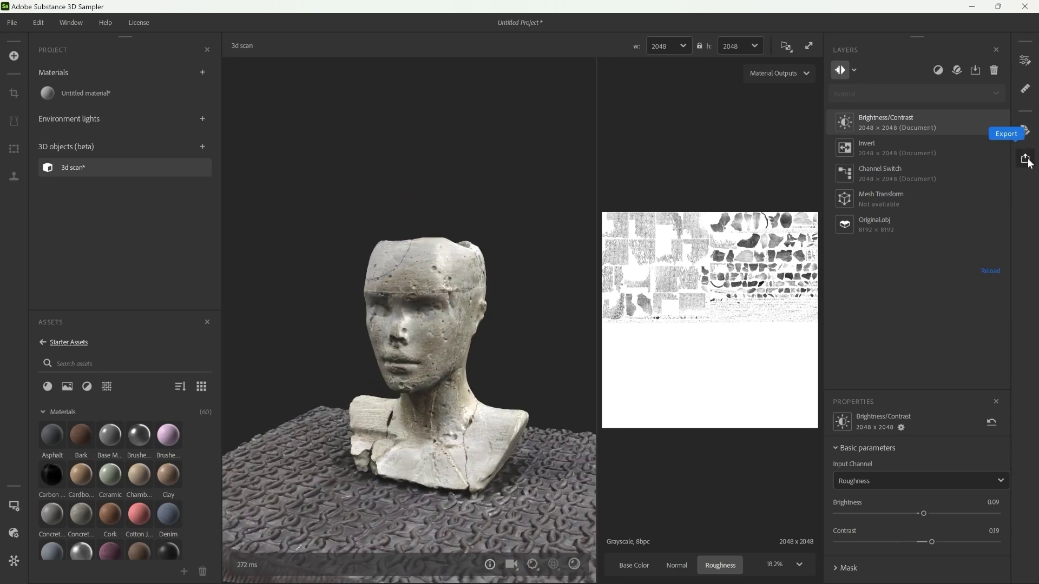
Step: Set up the material export with resolution overridden to 2048 x 2048 px and the Normal, Height and Ambient Occlusion channels excluded
left_click(1026, 160)
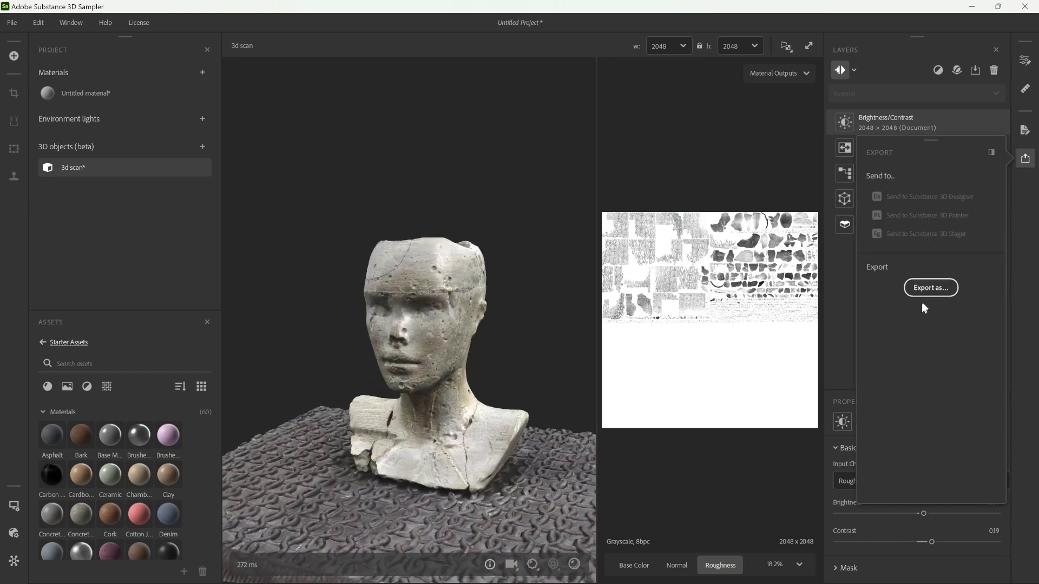
left_click(930, 289)
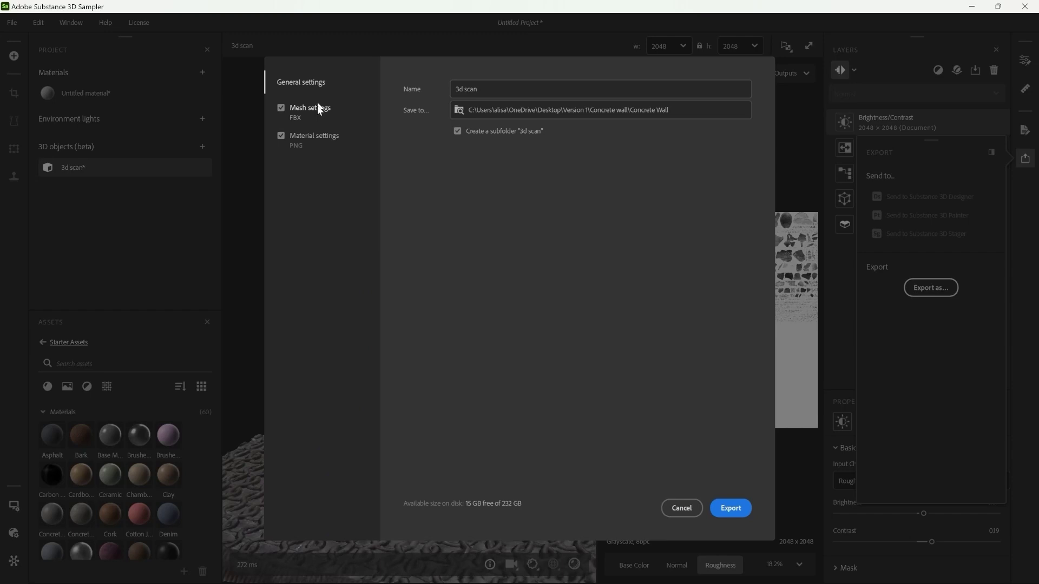
left_click(318, 138)
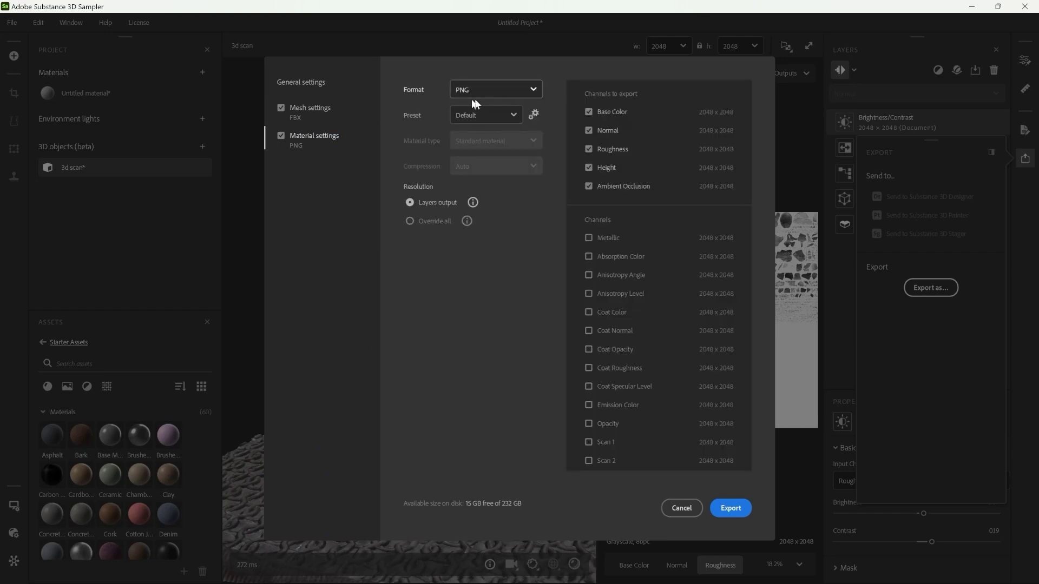
left_click(407, 220)
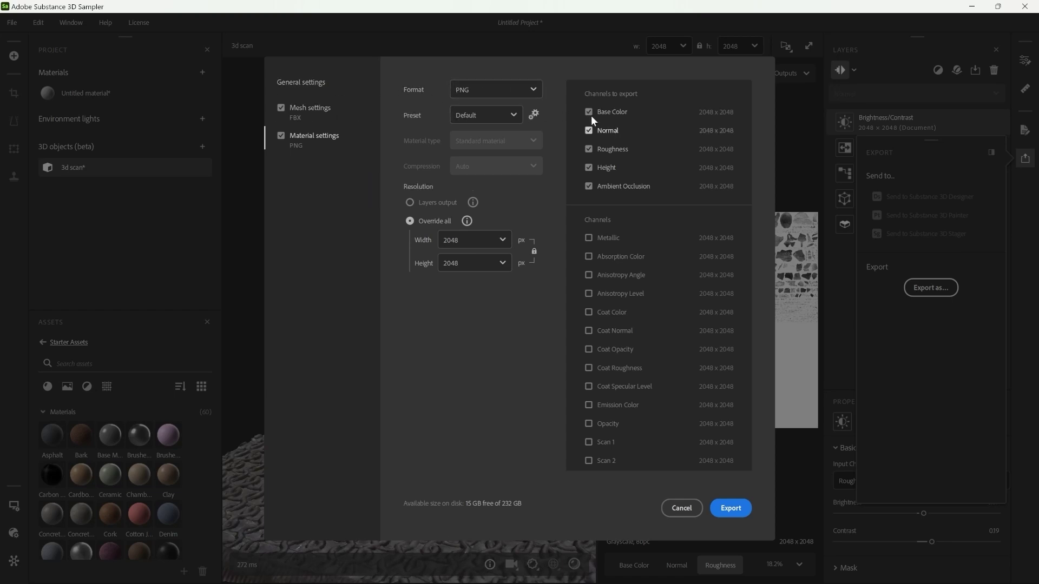
left_click(592, 129)
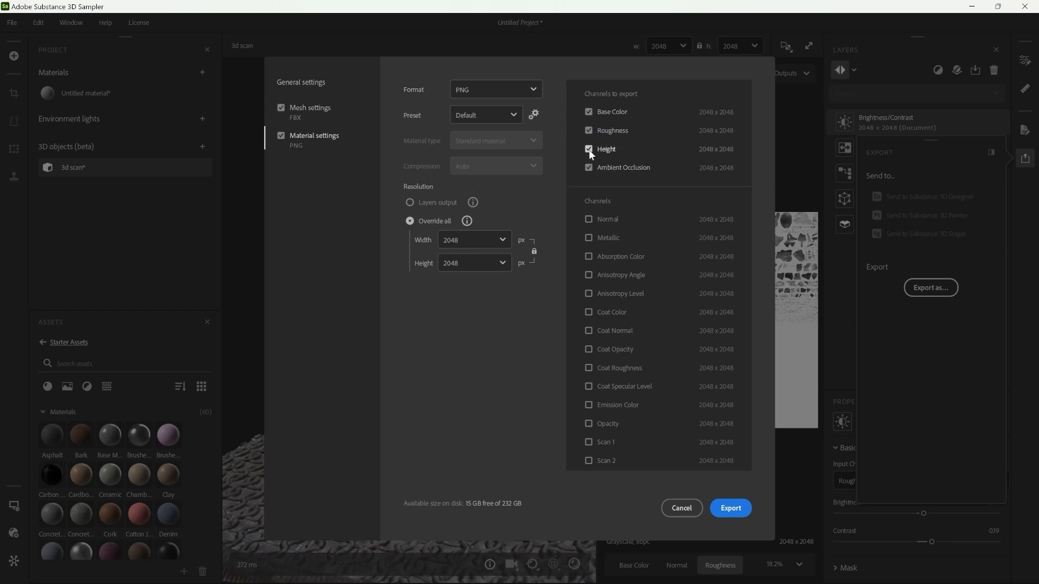
left_click(588, 150)
left_click(589, 149)
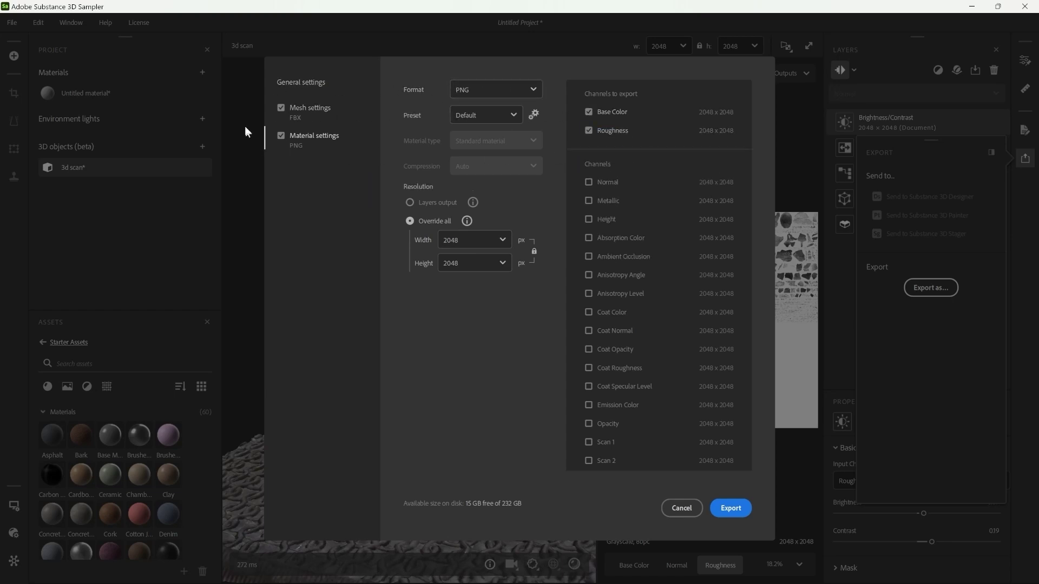
Step: Review the mesh export format and browse to the 3D Scan folder on the desktop for the export destination
left_click(309, 108)
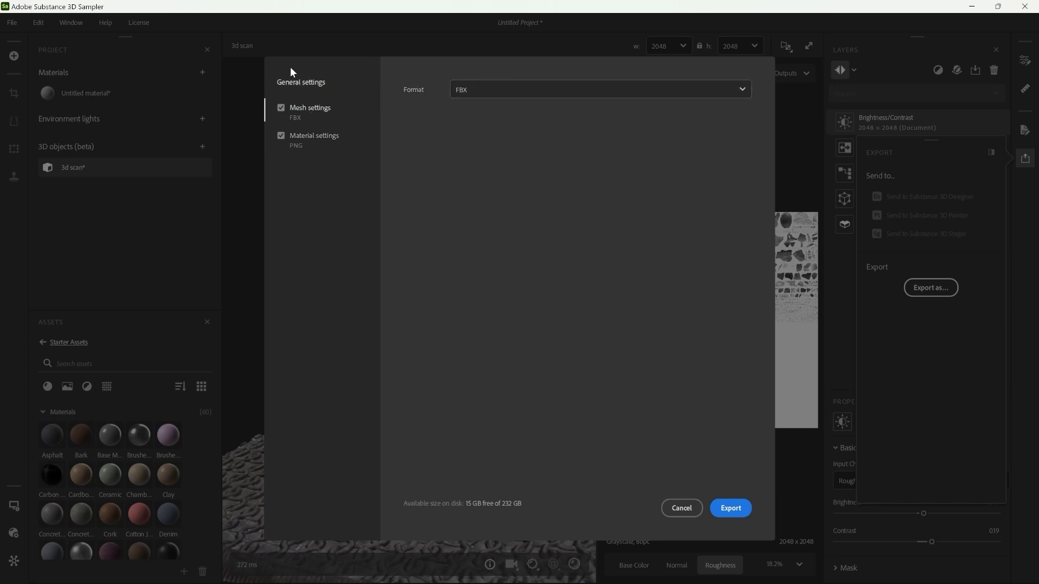
left_click(317, 84)
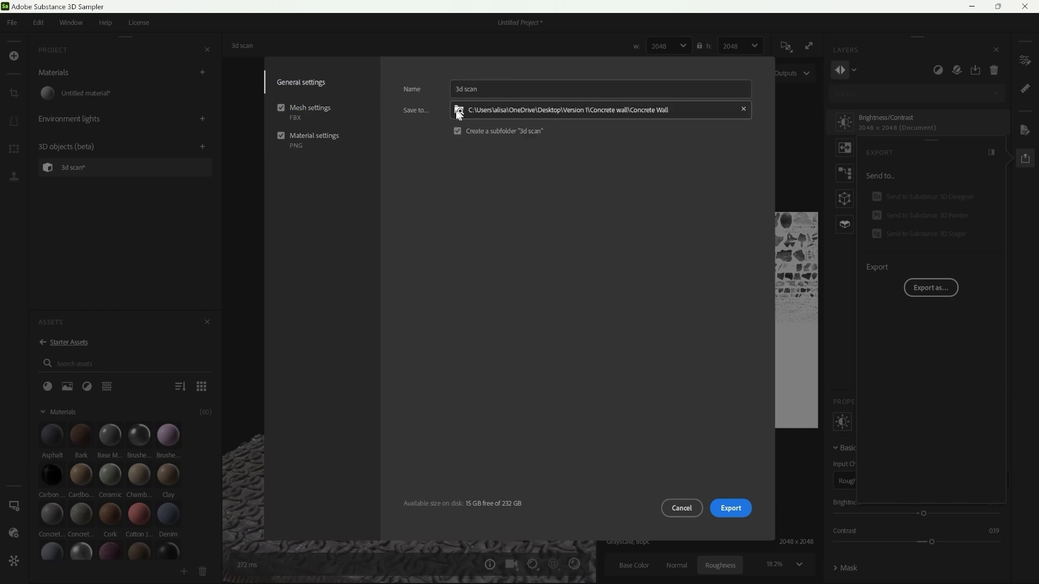
left_click(460, 110)
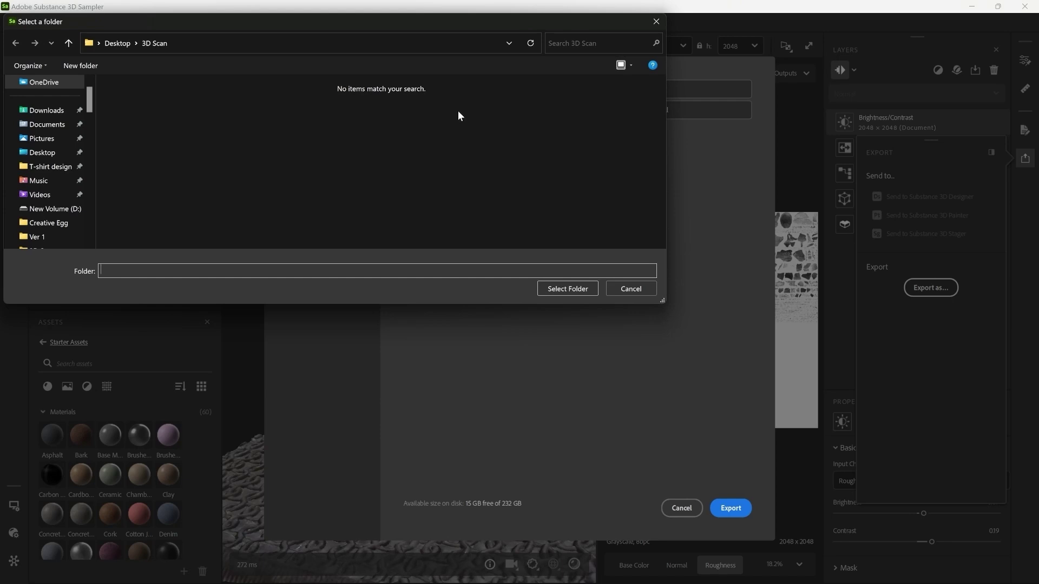
double_click(152, 101)
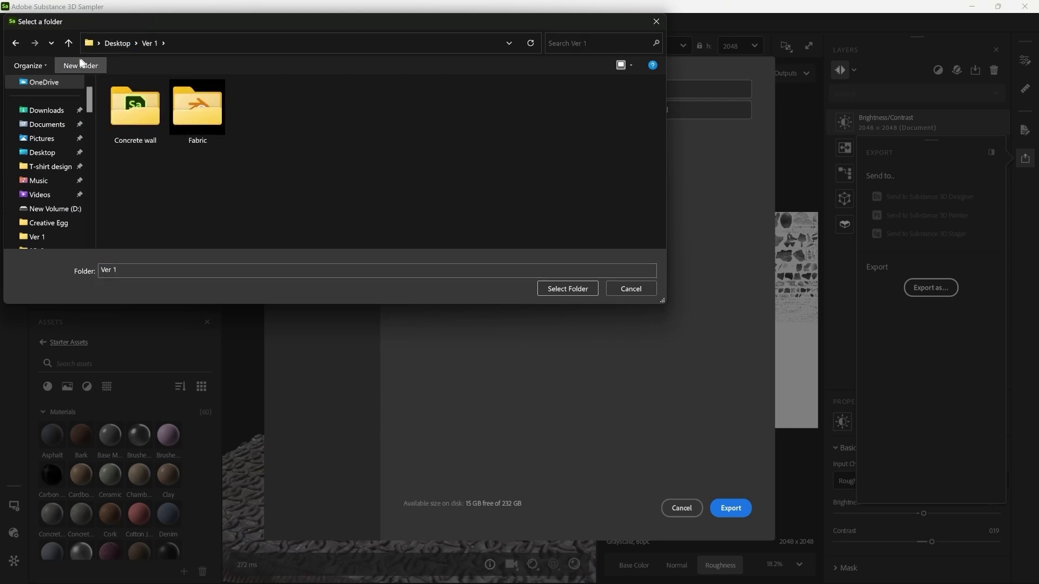
left_click(15, 43)
double_click(132, 112)
Step: Try to set the export destination to a folder named 3D Scan 101
left_click(231, 270)
type("101")
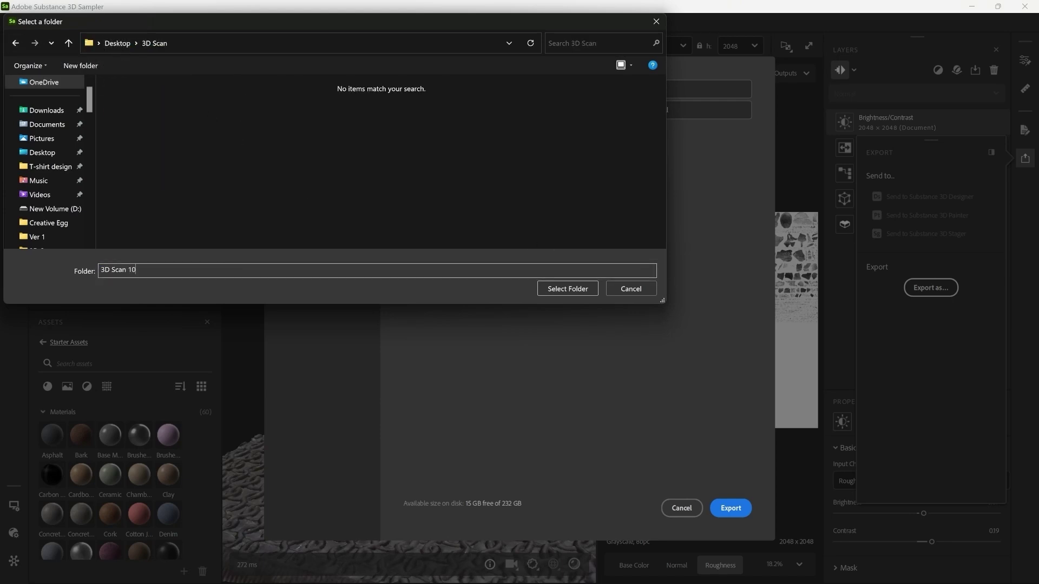
key("Return")
key("Return")
left_click(272, 271)
type("1")
key("Return")
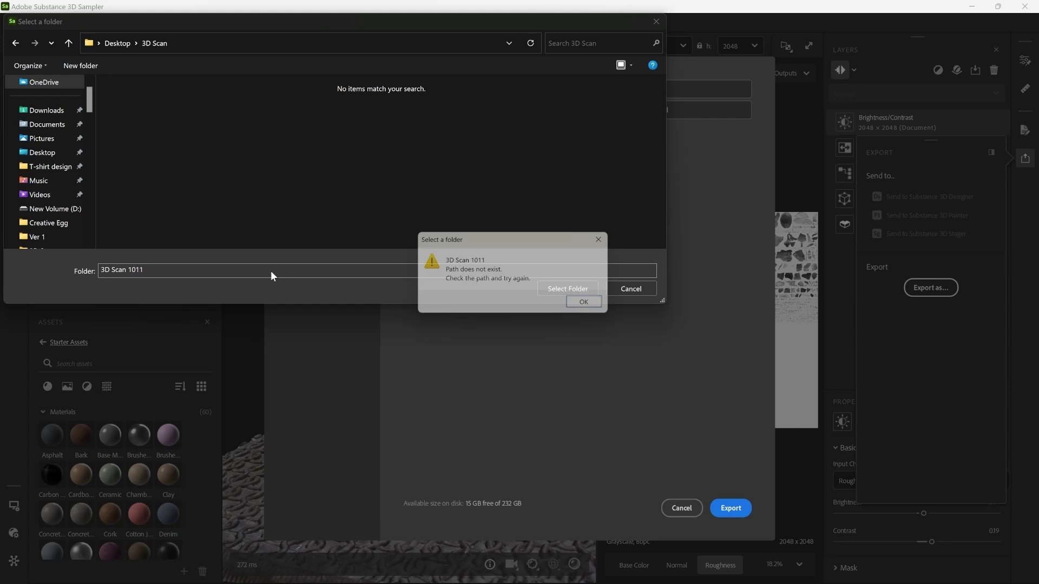
key("Return")
Step: Accept the 3D Scan folder as the destination, name the export 3d scan 101, and export the mesh and maps
left_click(276, 133)
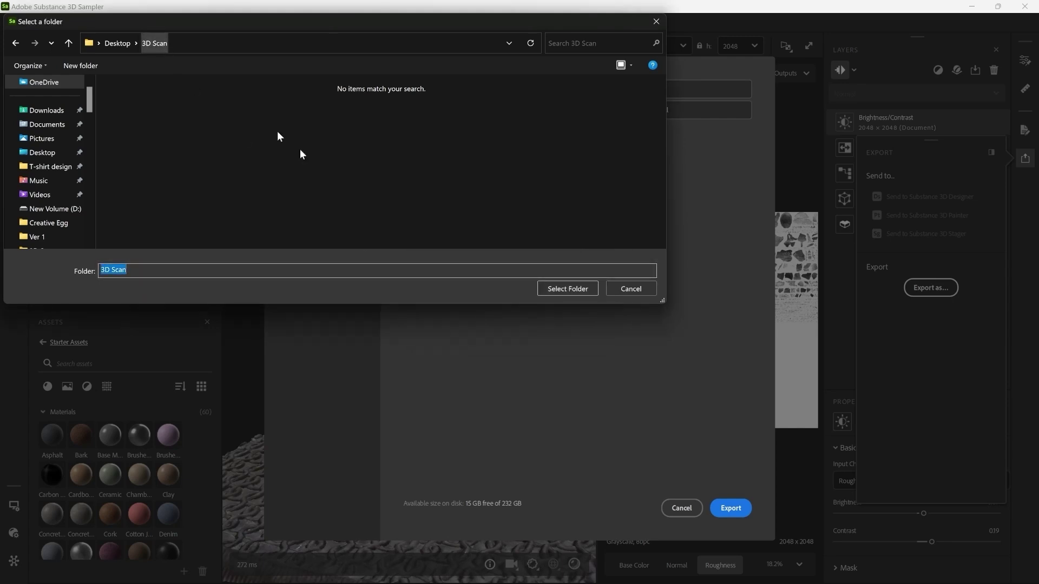
key("Escape")
left_click(513, 89)
type("101")
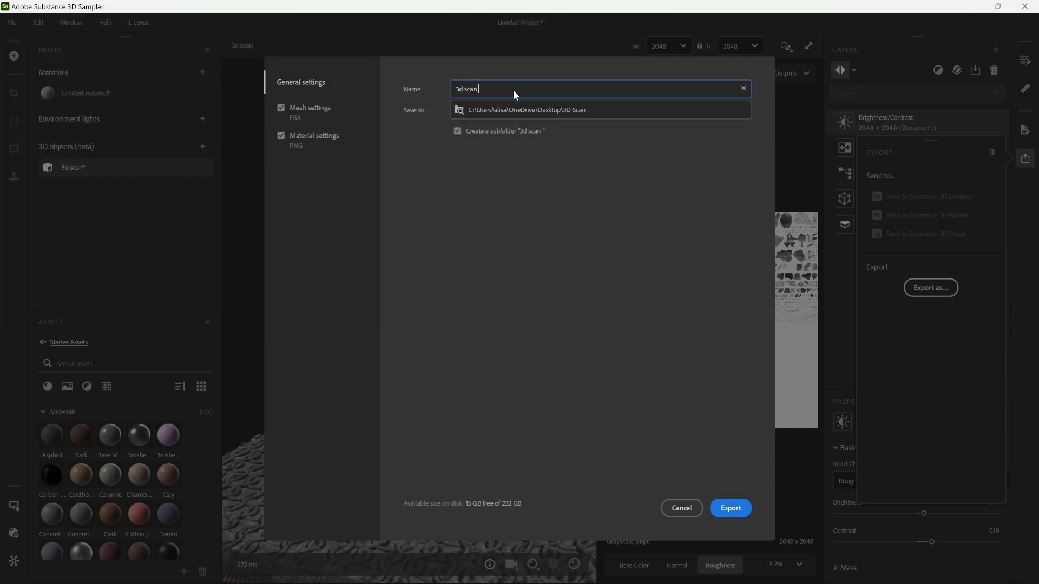
left_click(730, 508)
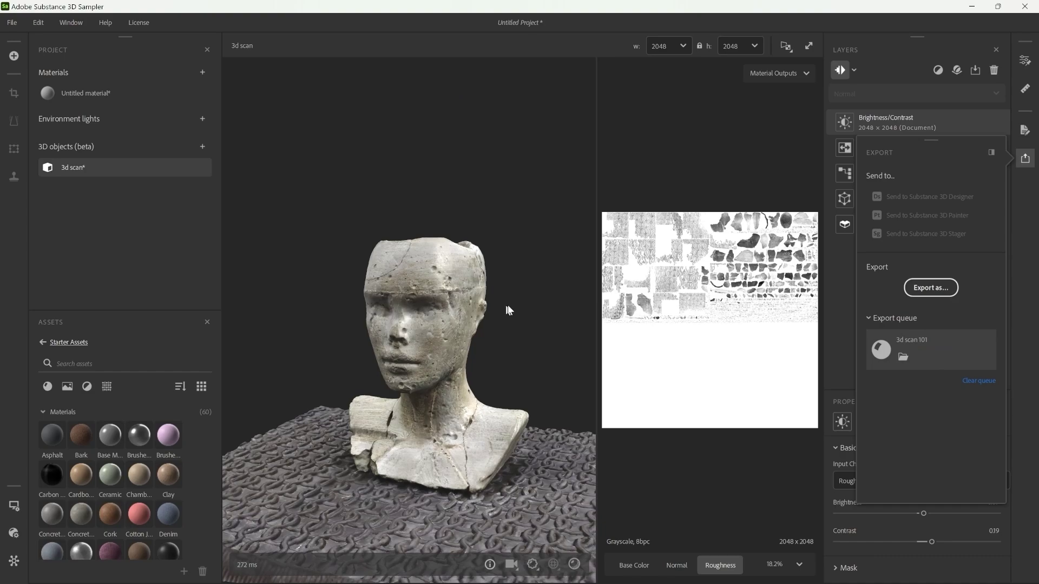
Step: Close Substance 3D Sampler, saving the project as scan 101 in the 3D Scan folder, and clear the file window off the desktop
left_click(1024, 6)
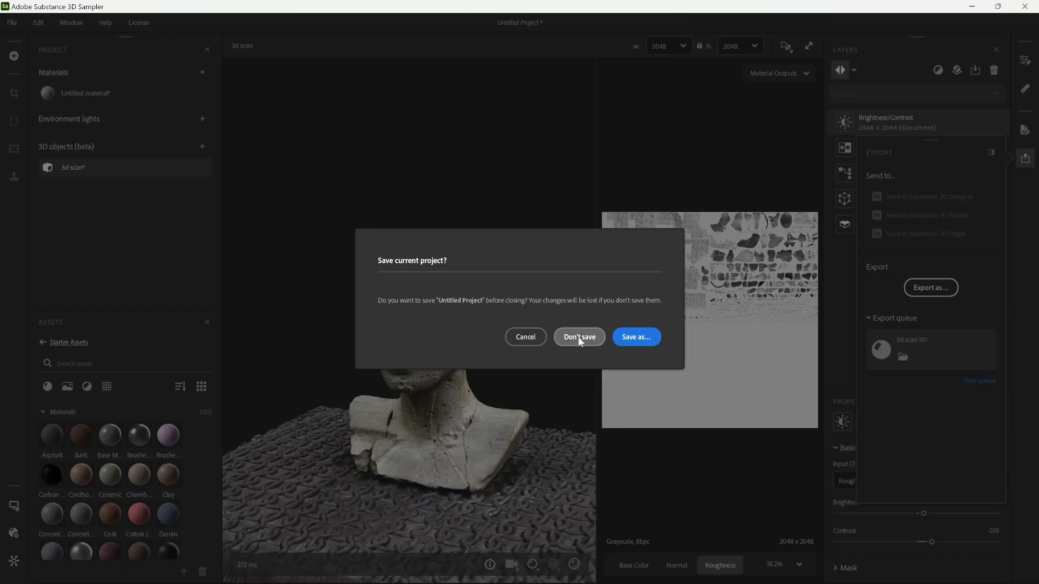
left_click(646, 338)
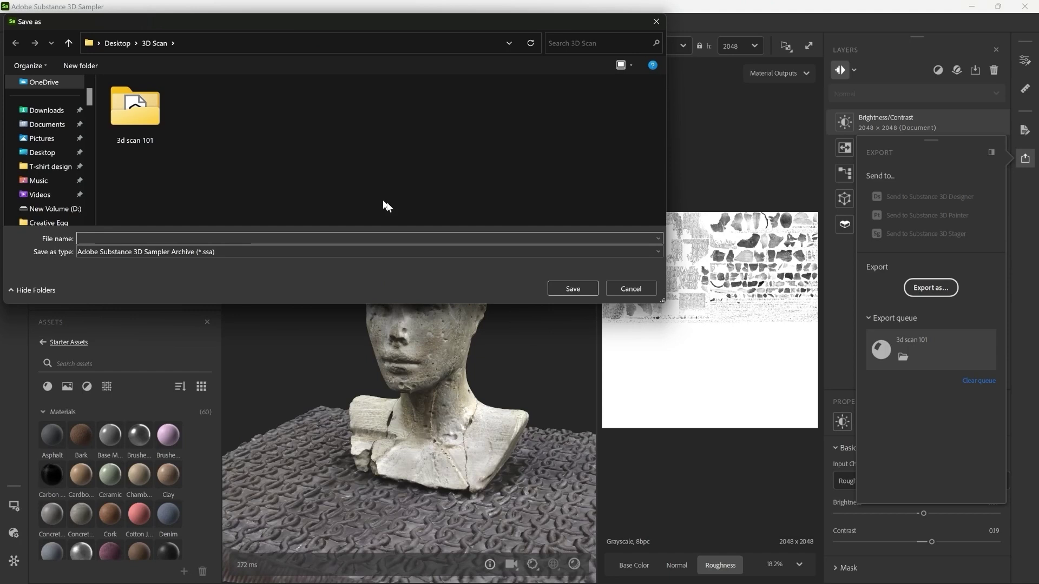
type("scan 101")
key("Return")
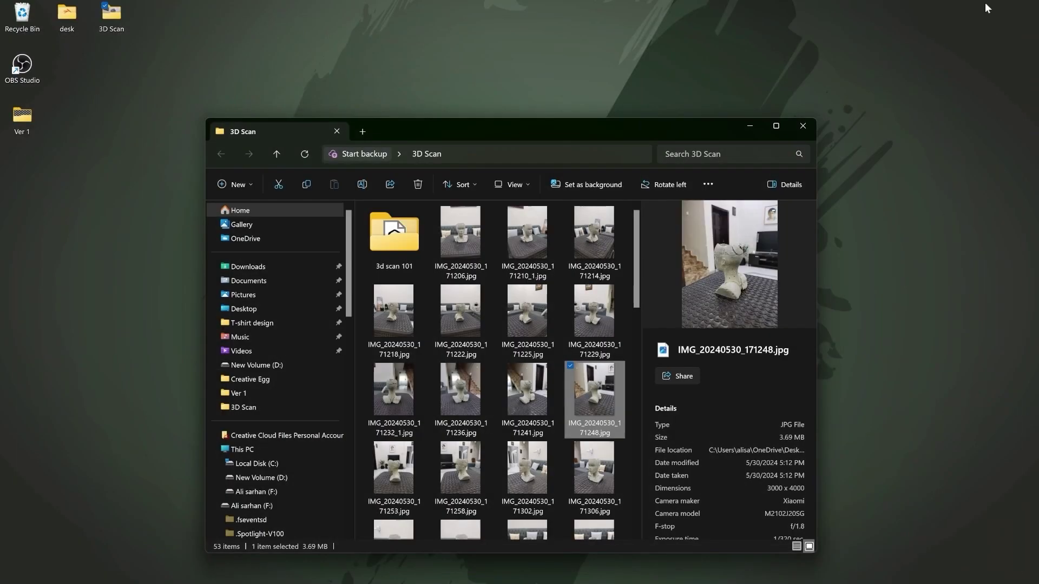
left_click(749, 125)
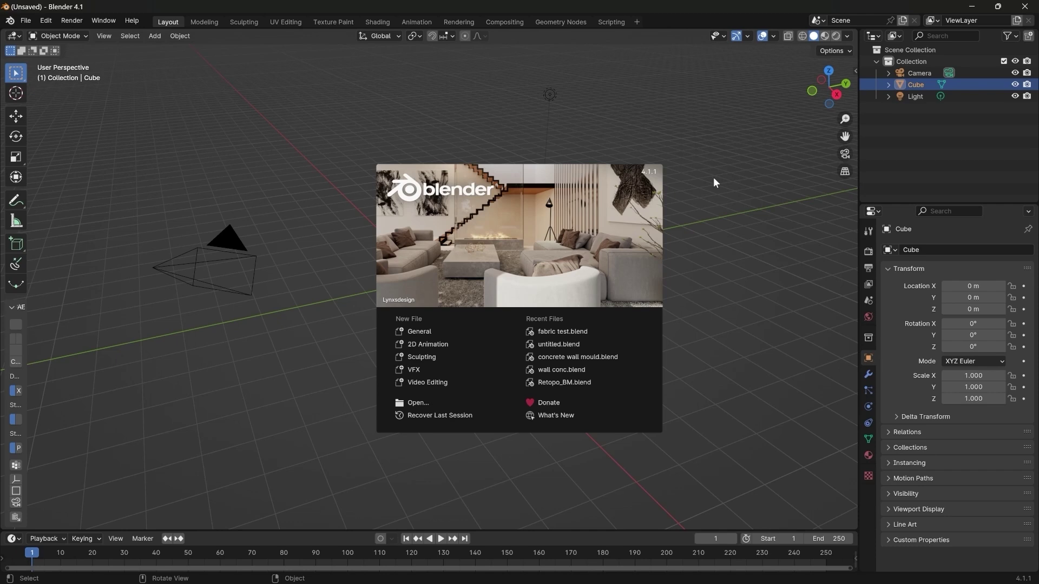
Step: In Blender, dismiss the splash screen and delete the default camera, cube and light
left_click(714, 179)
key("a")
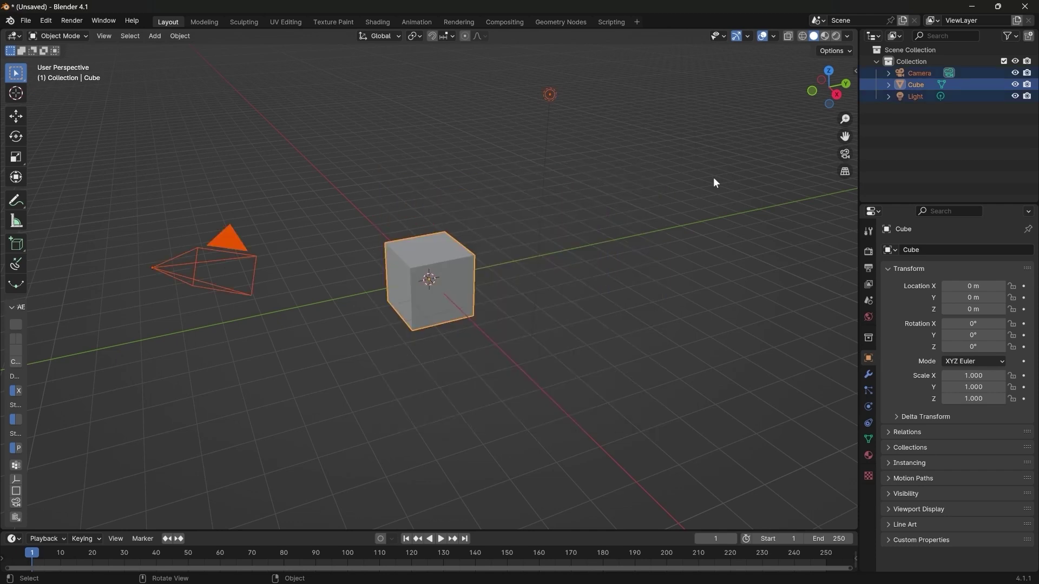
key("Delete")
Step: Import 3d scan 101.fbx from the desktop's 3D Scan\3d scan 101 folder as an FBX and deselect the model
left_click(26, 21)
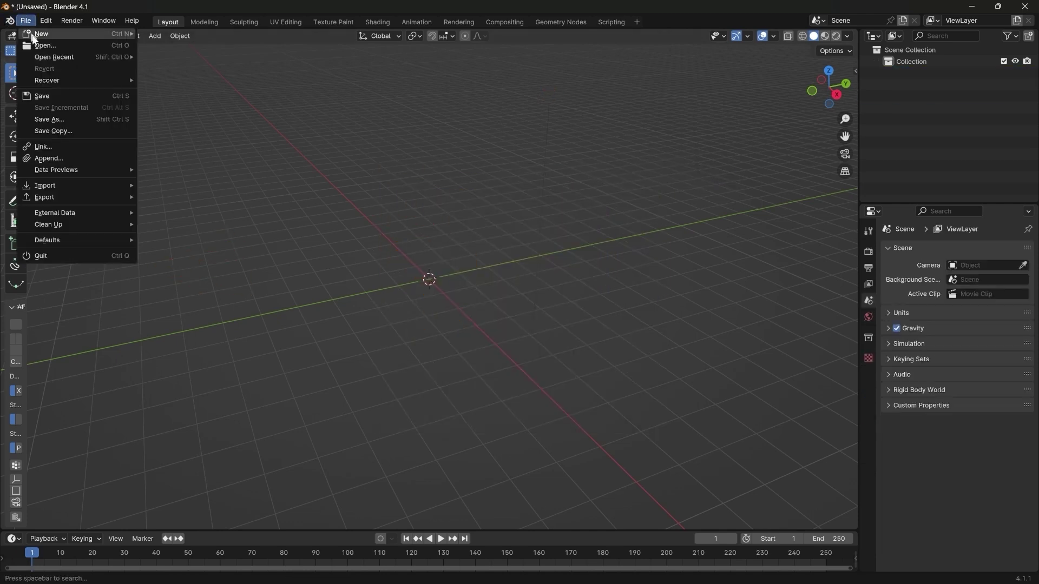
mouse_move(68, 198)
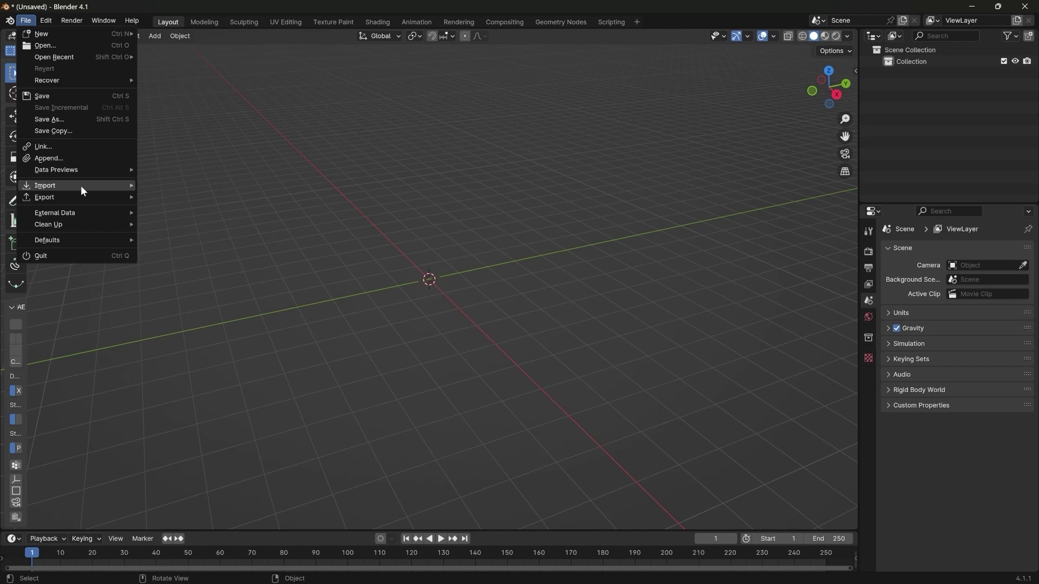
left_click(201, 306)
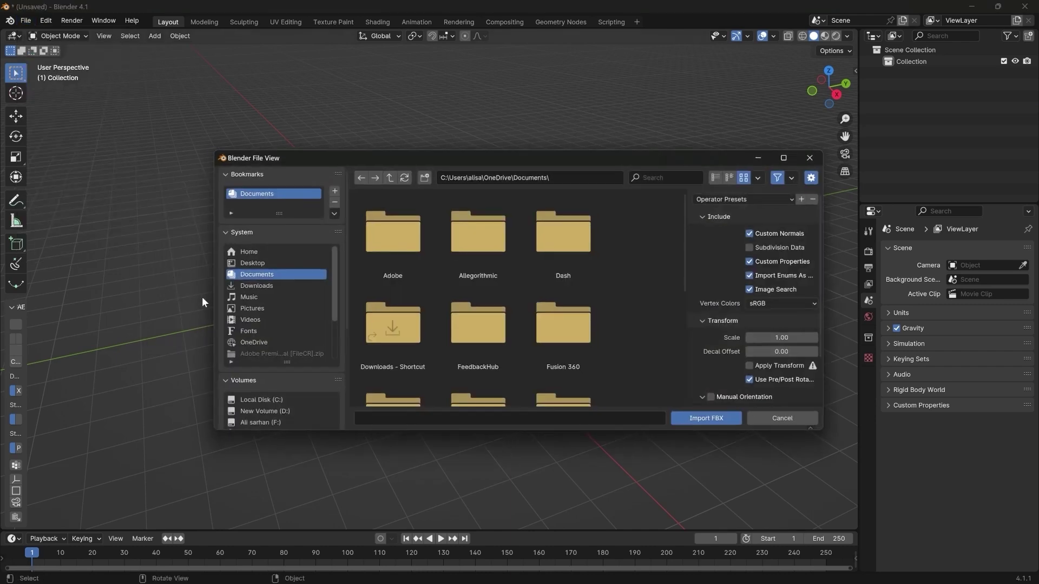
left_click(256, 264)
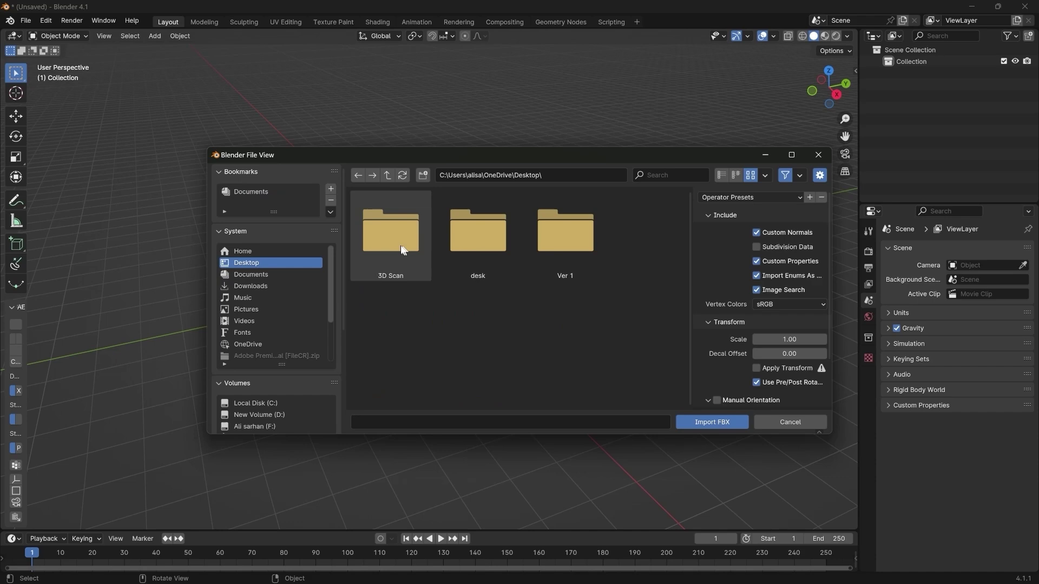
double_click(398, 246)
double_click(417, 250)
double_click(428, 256)
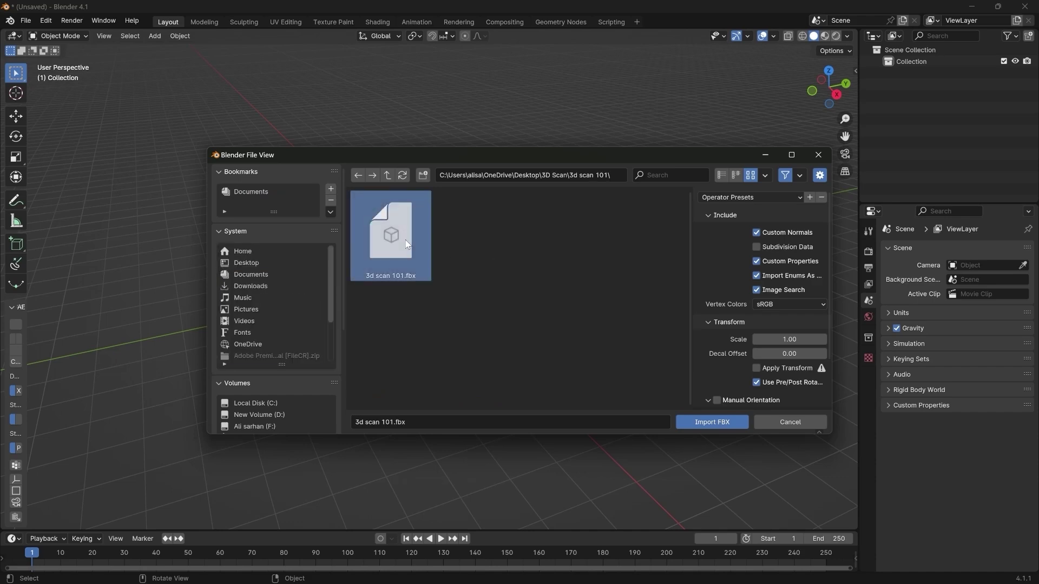
scroll(539, 246, "down", 5)
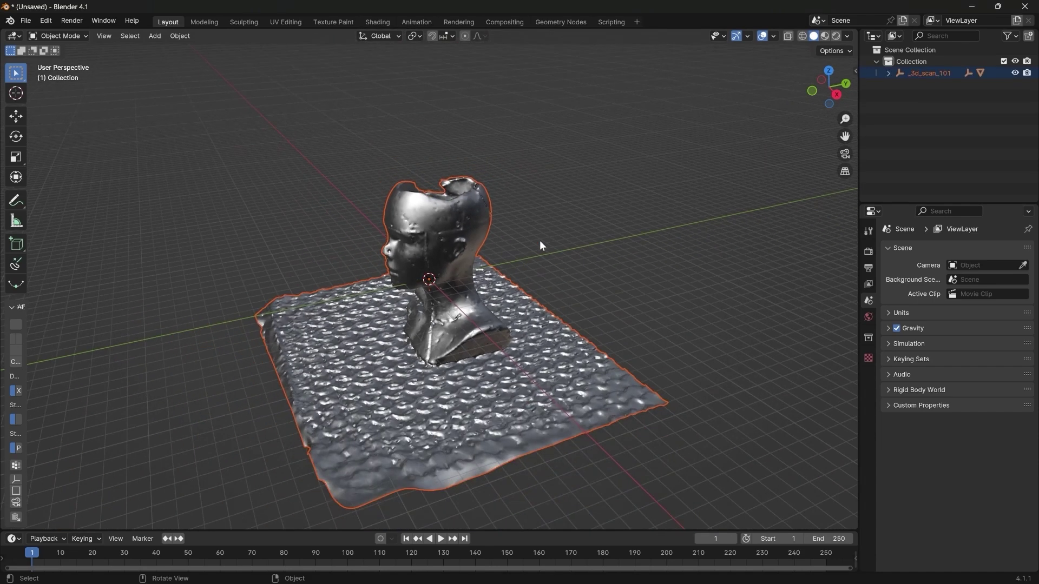
left_click(509, 244)
mouse_move(509, 243)
middle_mouse_down()
mouse_move(586, 238)
mouse_move(511, 252)
middle_mouse_up()
Step: Try Rendered viewport shading on the imported bust and return to Solid shading
key("z")
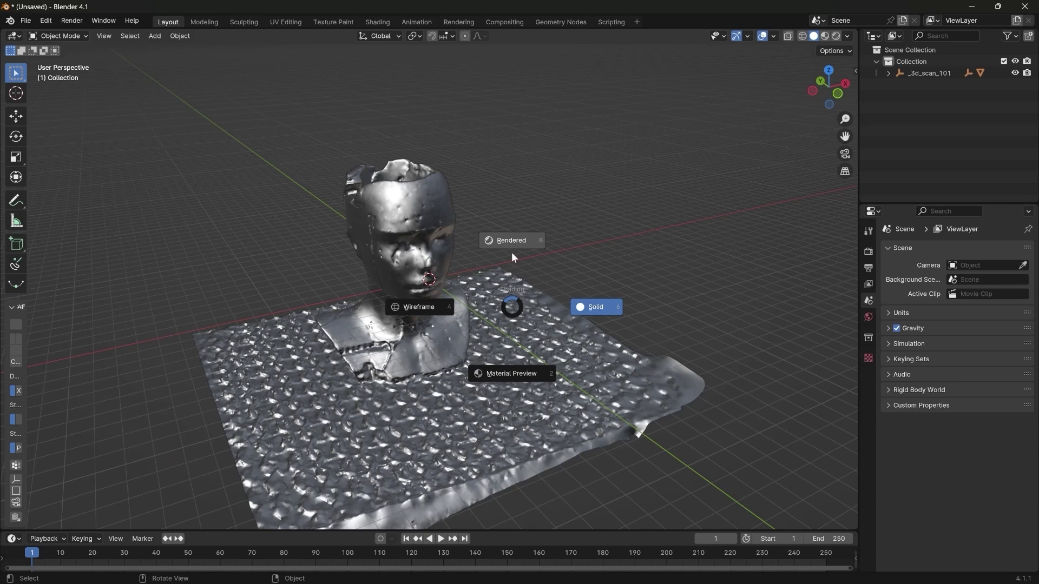
left_click(455, 232)
key("z")
left_click(699, 229)
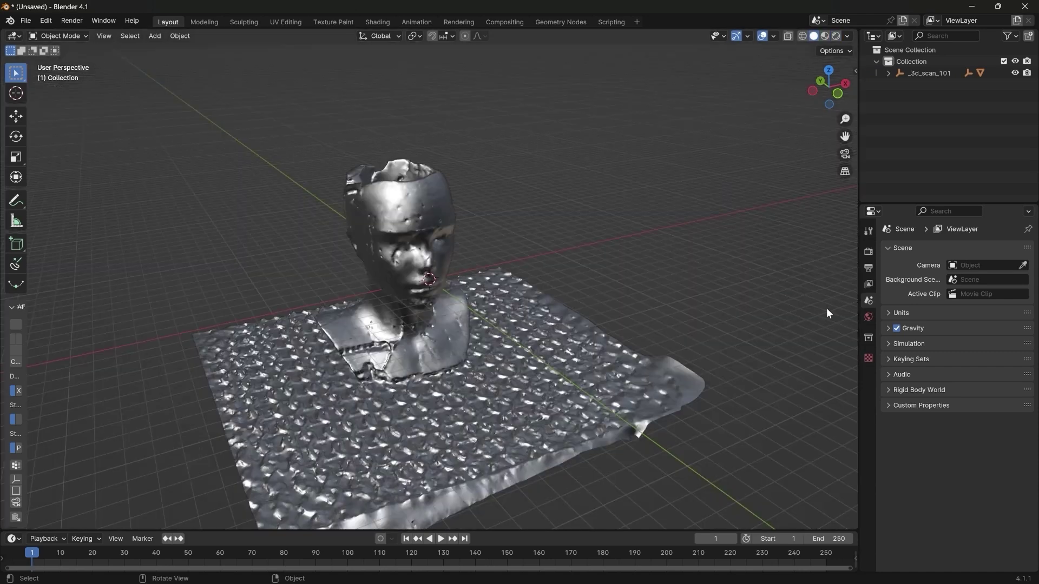
Step: Light the world with an Environment Texture, loading the brown_photostudio EXR found in Downloads by searching for exr
left_click(869, 317)
left_click(946, 327)
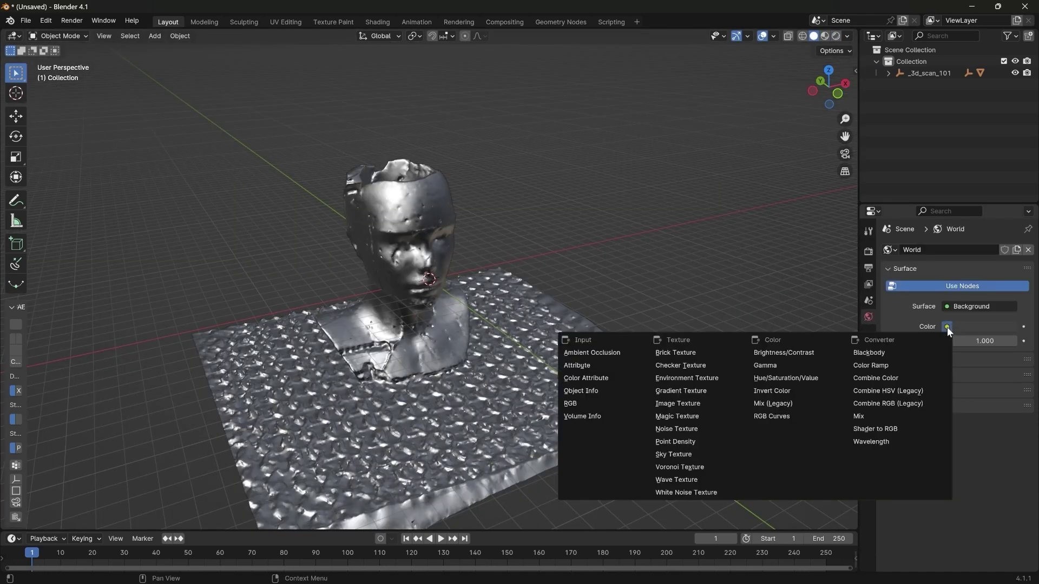
left_click(673, 378)
left_click(1002, 341)
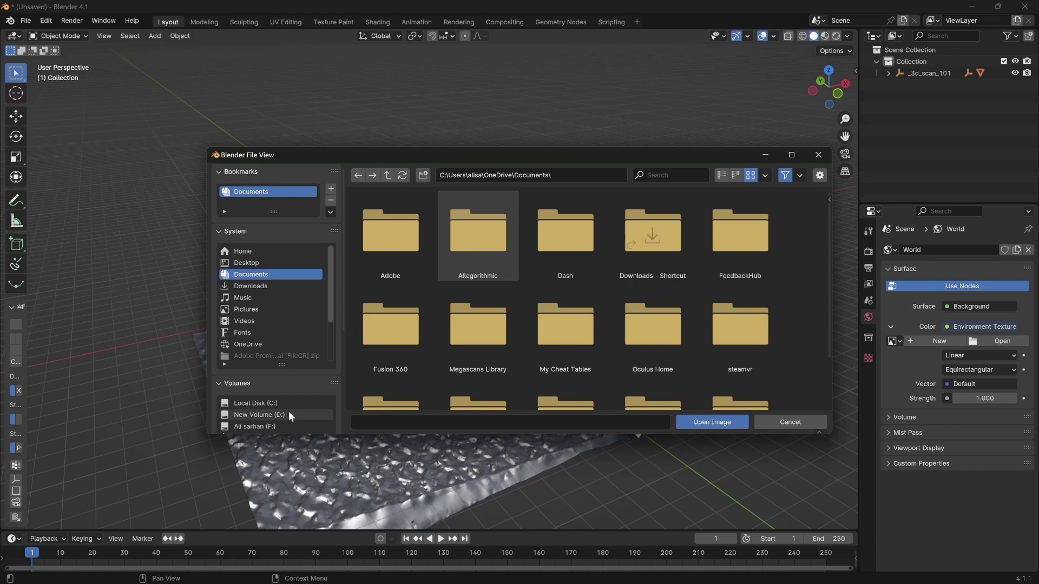
left_click(251, 285)
left_click(661, 175)
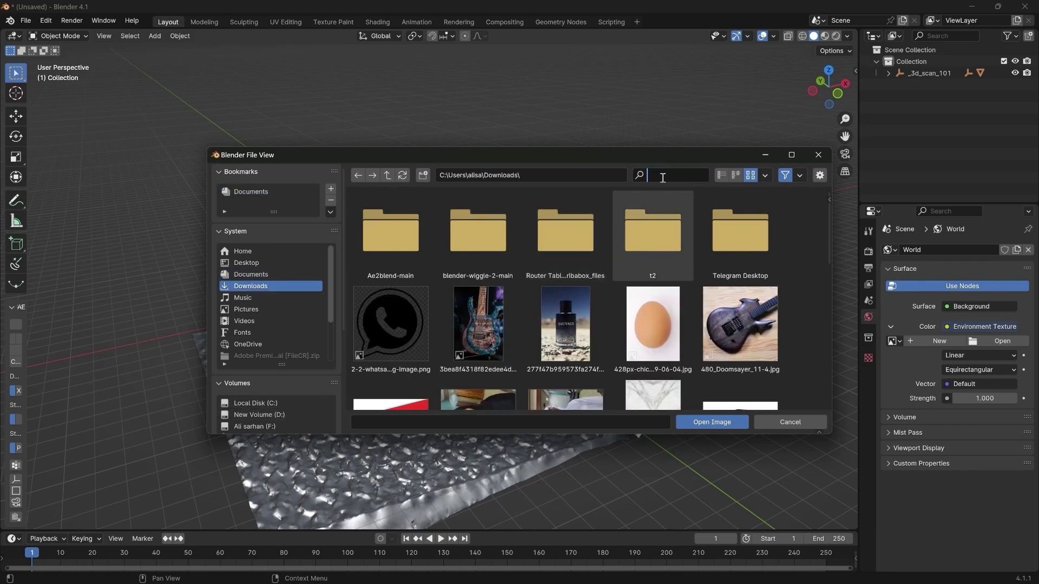
type("exr")
left_click(391, 233)
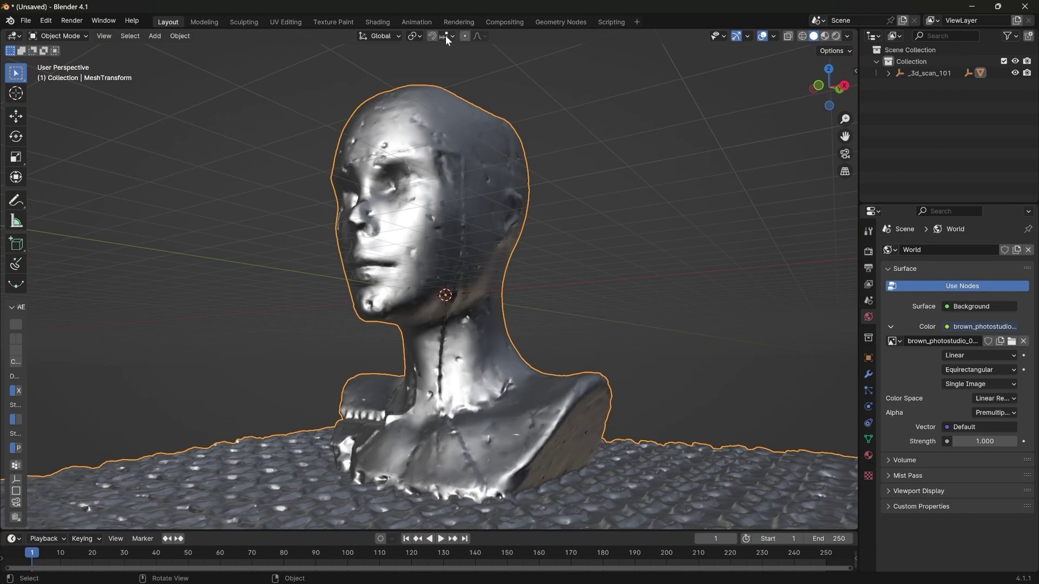
Step: Switch to the Shading workspace and reset the Principled BSDF node of the bust's material to its default values
left_click(387, 25)
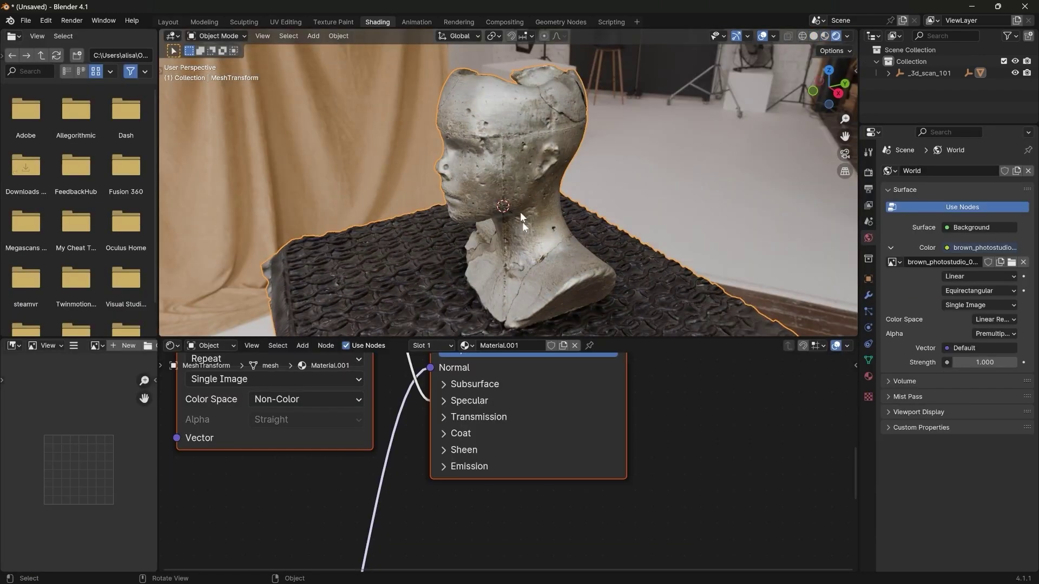
scroll(544, 398, "up", 5, "shift")
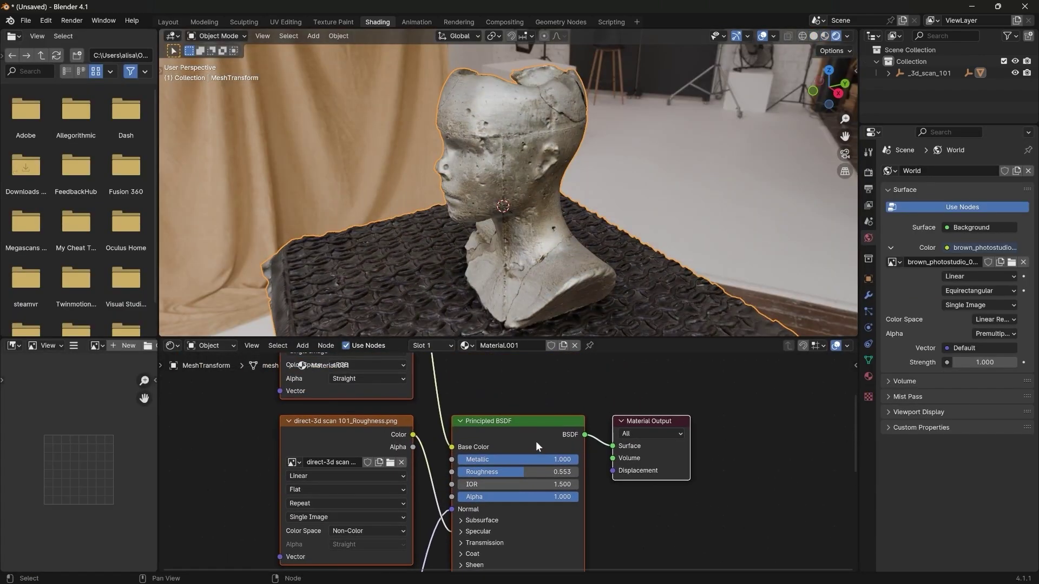
left_click(556, 444)
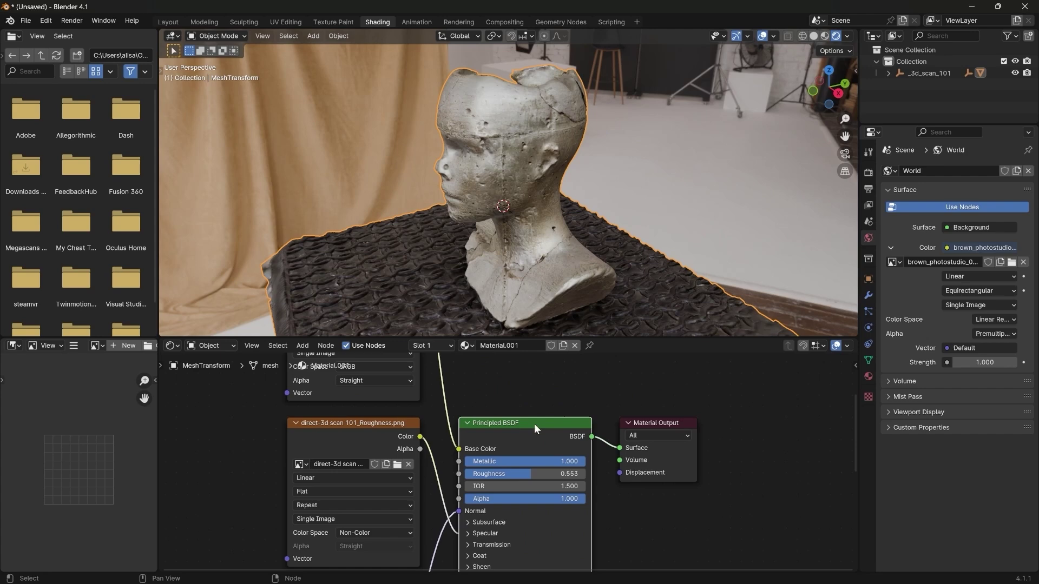
key("BackSpace")
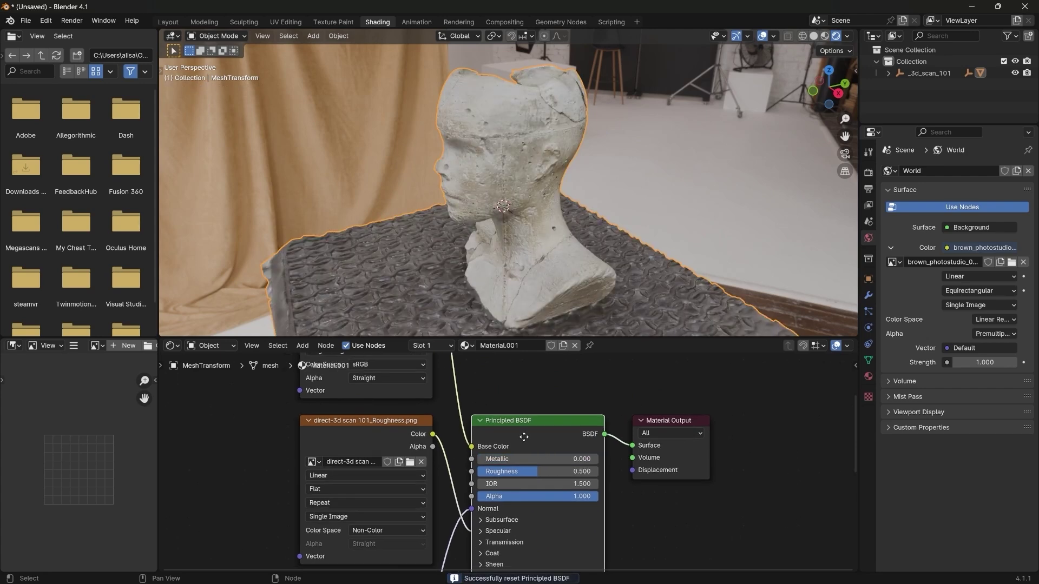
middle_click_drag(546, 441, 555, 437)
middle_click_drag(551, 305, 508, 324)
scroll(524, 443, "up", 1)
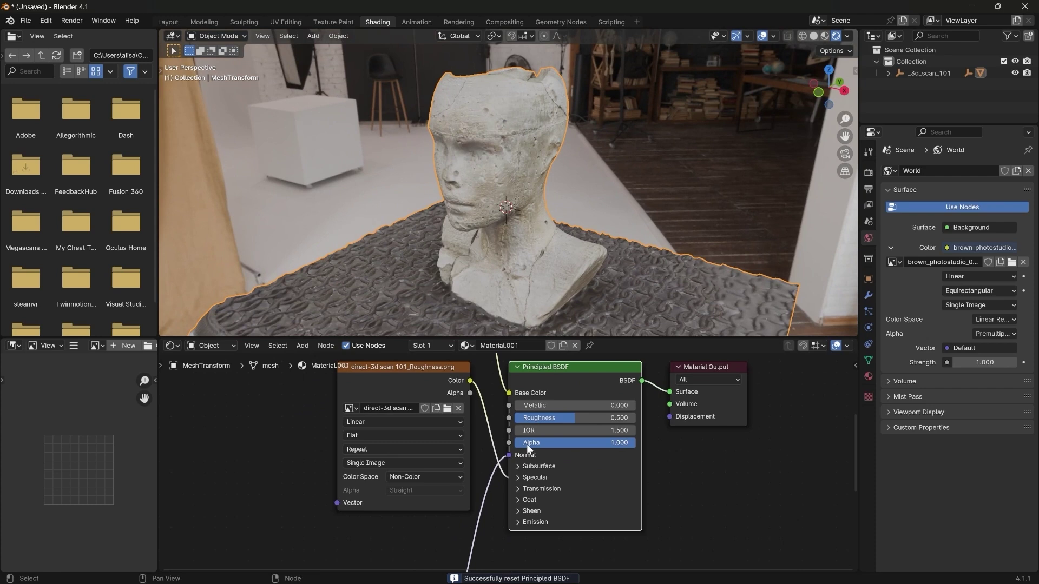
Step: Disconnect the roughness texture from the Principled BSDF's specular IOR Level and connect its Color output to Roughness
scroll(519, 491, "up", 1)
scroll(519, 488, "down", 2)
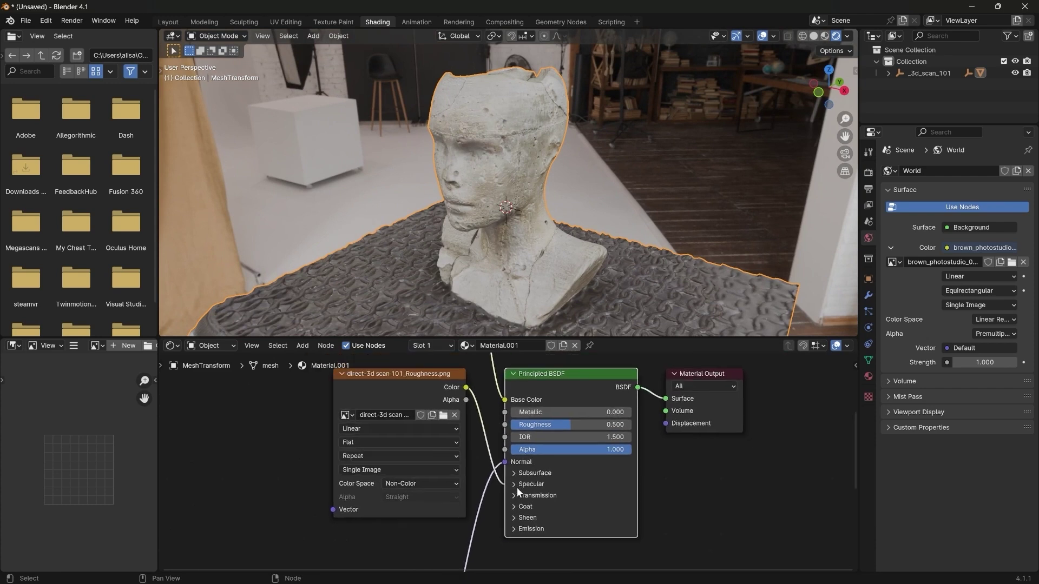
left_click(515, 485)
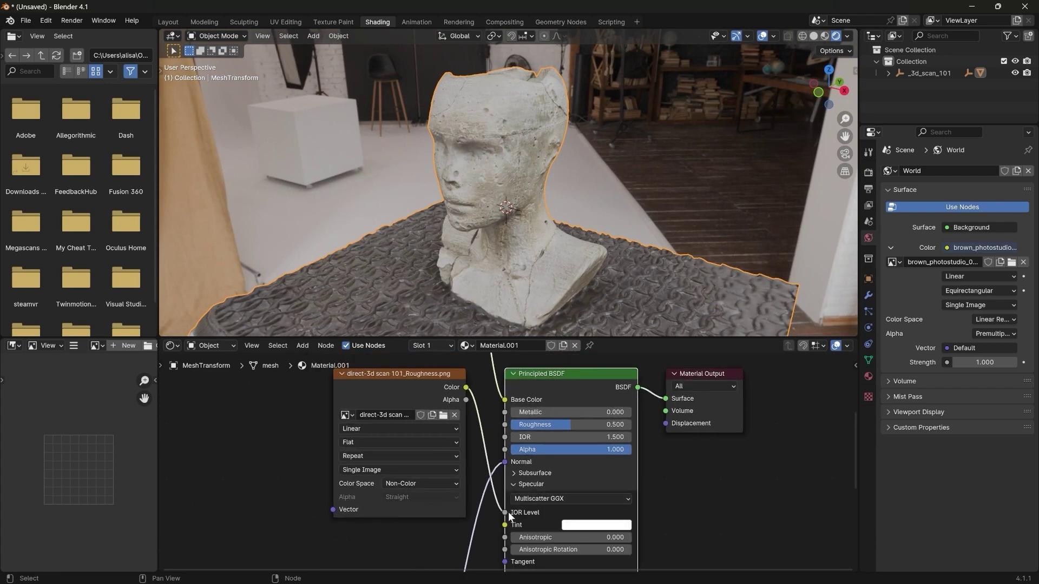
left_click_drag(509, 517, 490, 473)
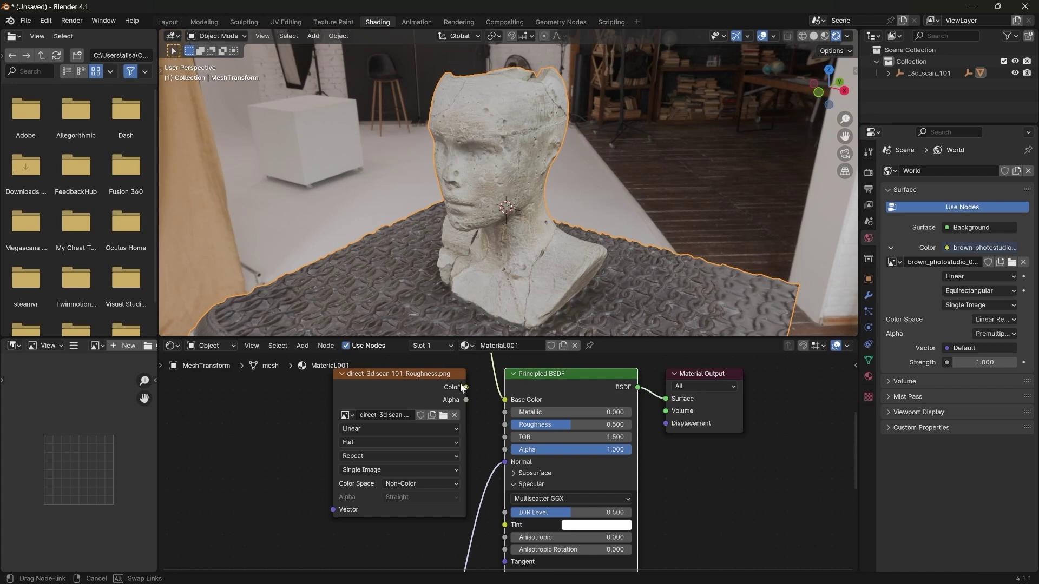
mouse_move(460, 381)
left_mouse_down()
mouse_move(363, 413)
mouse_move(411, 410)
mouse_move(468, 384)
left_mouse_up()
left_click_drag(507, 428, 505, 423)
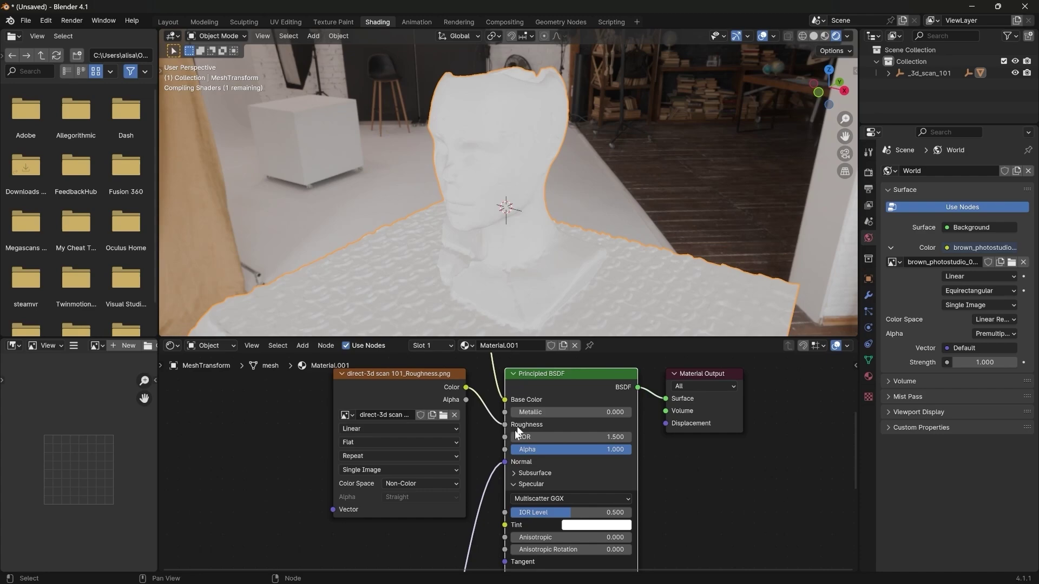
Step: Maximize the 3D viewport and add a cube mesh at the world origin from the top view
key("ctrl+space")
middle_click_drag(537, 241, 637, 282)
key("KP_7")
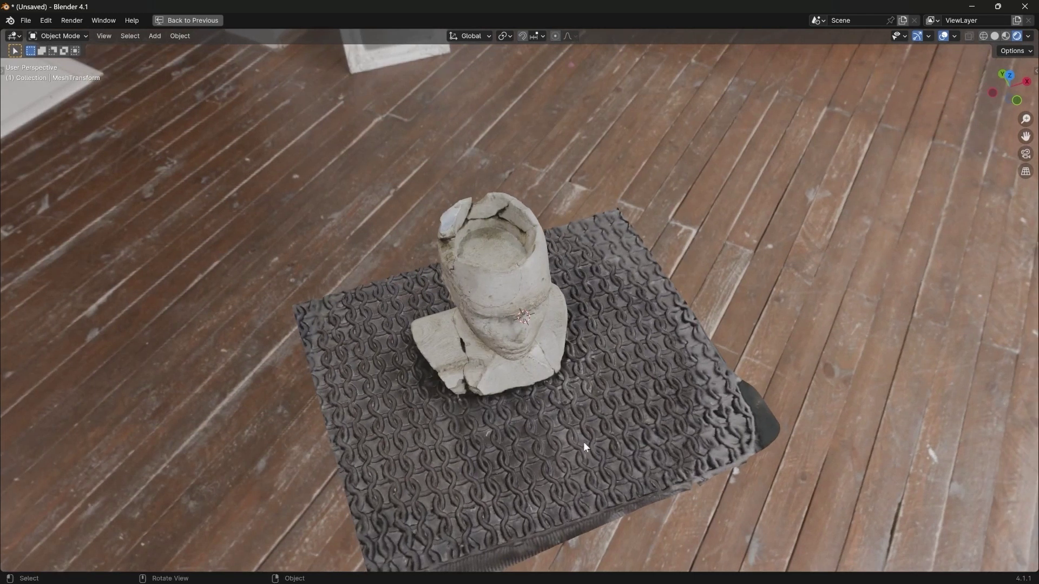
key("KP_7")
key("shift+a")
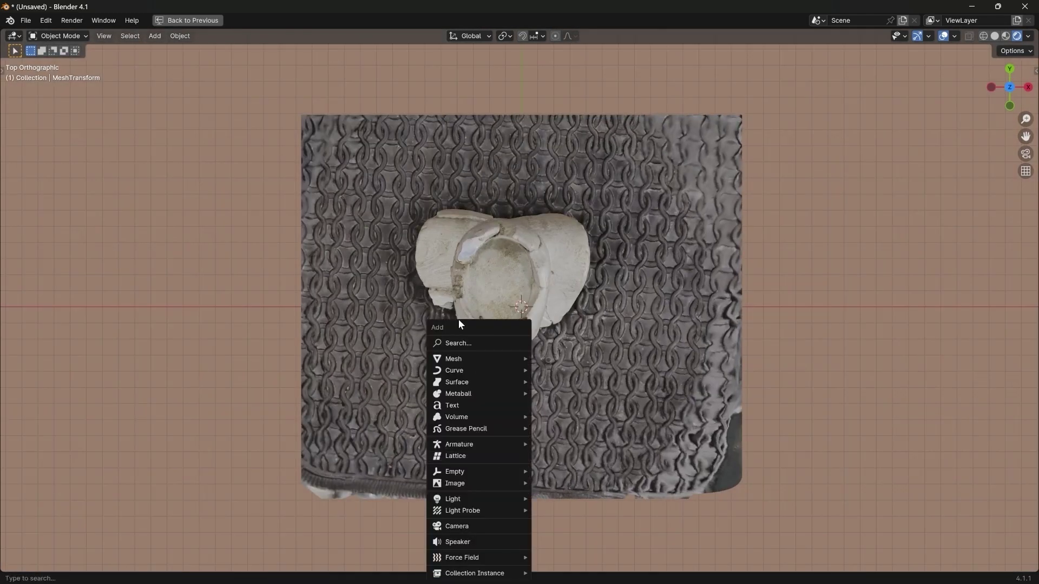
mouse_move(470, 359)
left_click(583, 371)
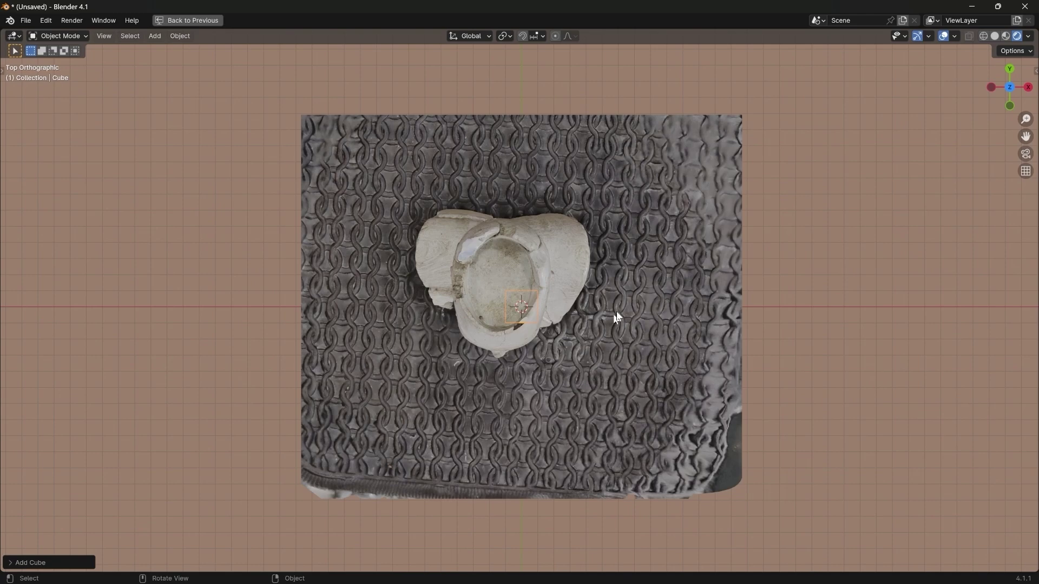
Step: Scale the cube up uniformly in the front view until it extends far beyond the scanned mat
key("KP_1")
key("s")
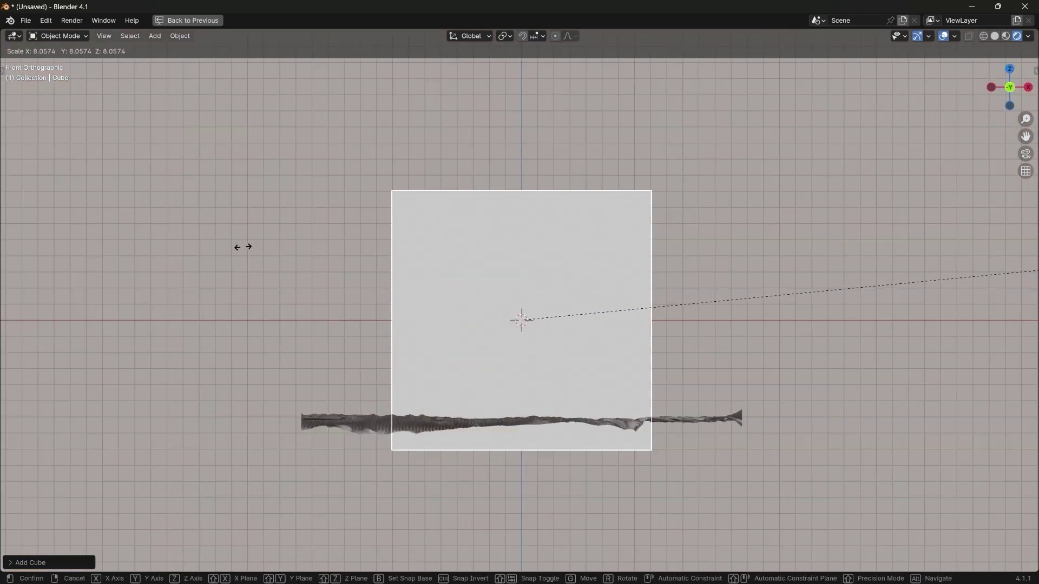
left_click(242, 246)
key("s")
left_click(698, 309)
Step: Lower the cube along the global Z axis in wireframe view until its upper face meets the bottom of the bust
key("alt+z")
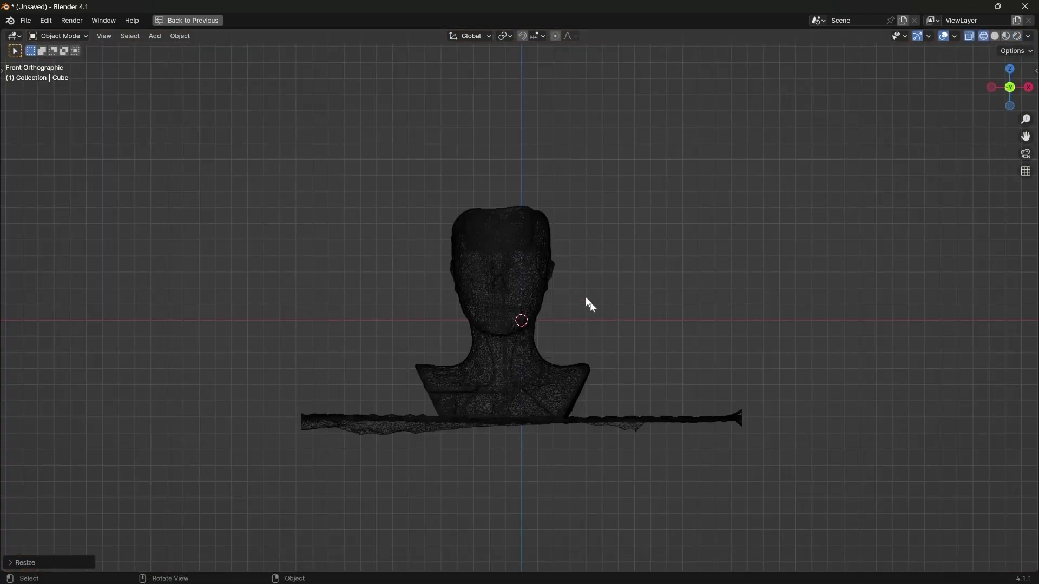
key("g")
key("z")
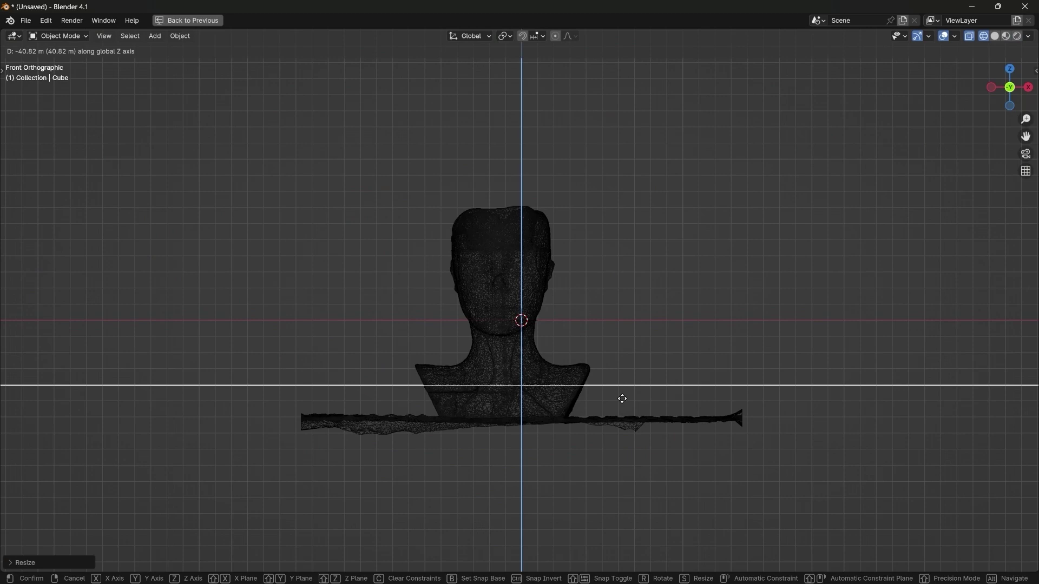
left_click(621, 378)
scroll(578, 329, "up", 3)
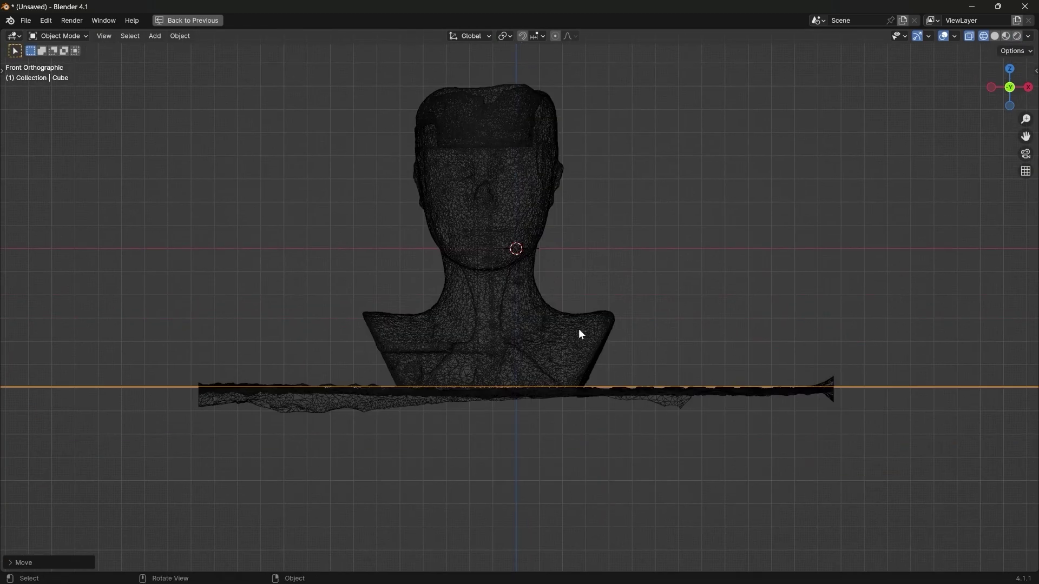
Step: Adjust the bust scan's height along the global Z axis so most of the mat sinks beneath the cube's upper face
left_click(604, 346)
key("g")
key("z")
key("alt+z")
middle_click_drag(699, 336, 749, 371, "alt")
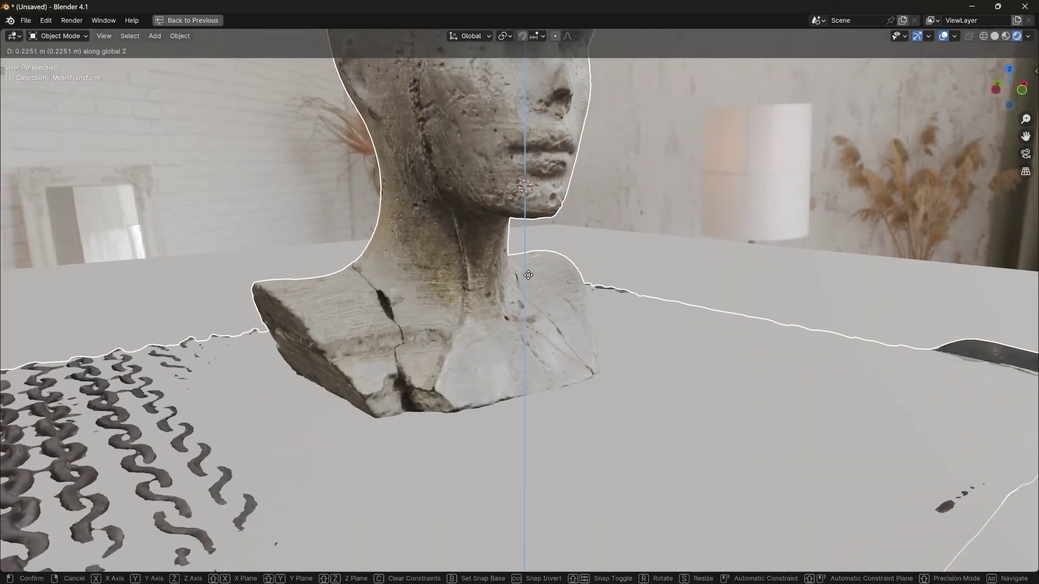
key("x")
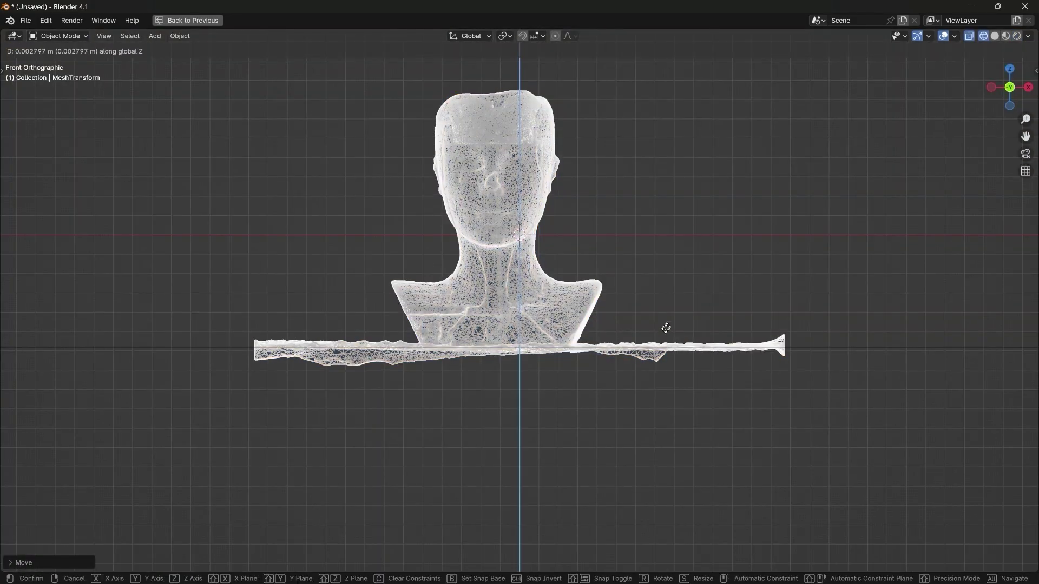
key("alt+z")
middle_click_drag(665, 327, 746, 341, "alt")
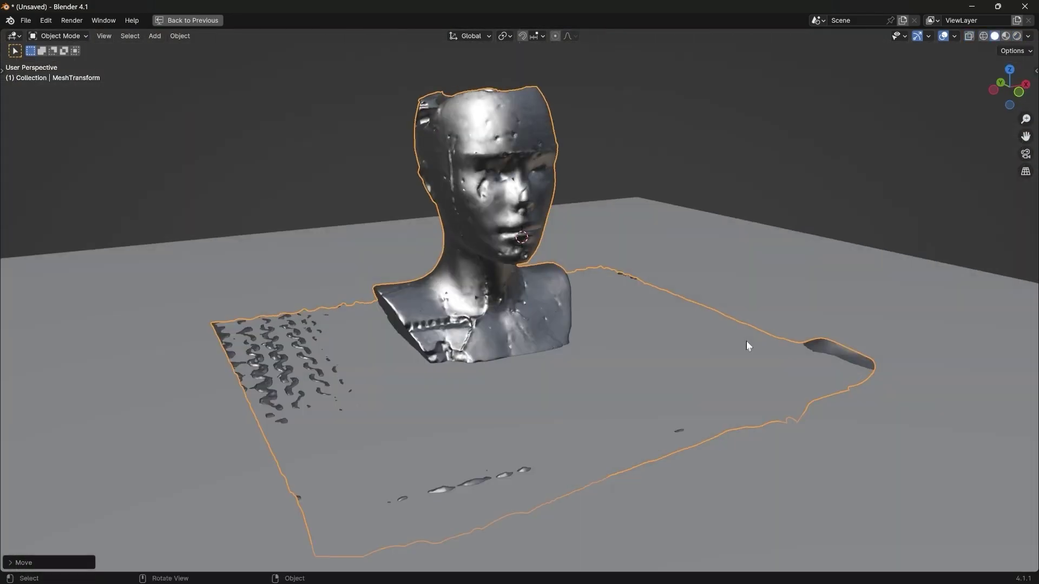
left_click(749, 332)
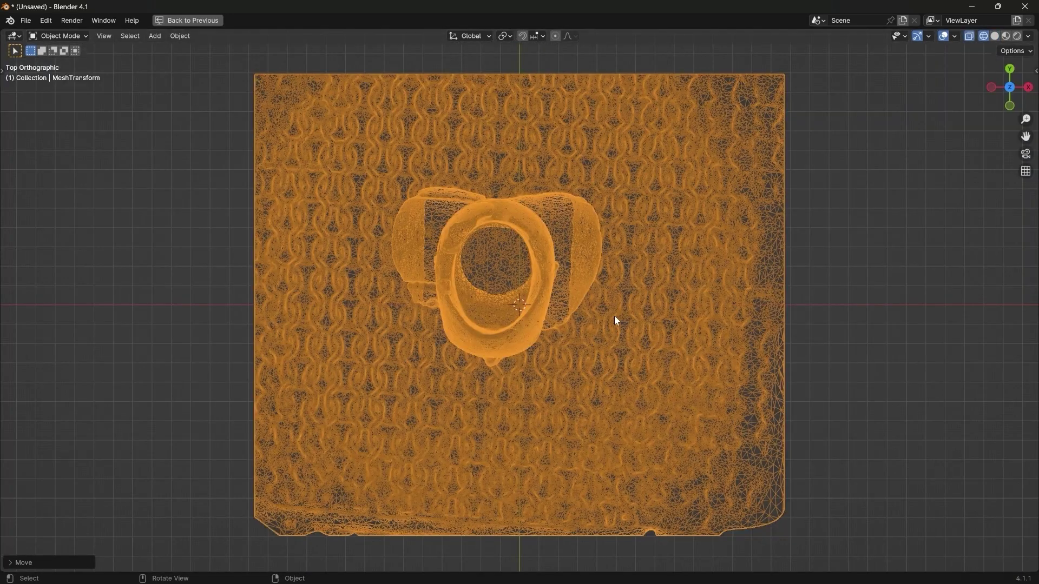
Step: Delete the scan's outer mat vertices on all four sides, keeping the bust with a rectangular piece of mat around it
key("Tab")
key("z")
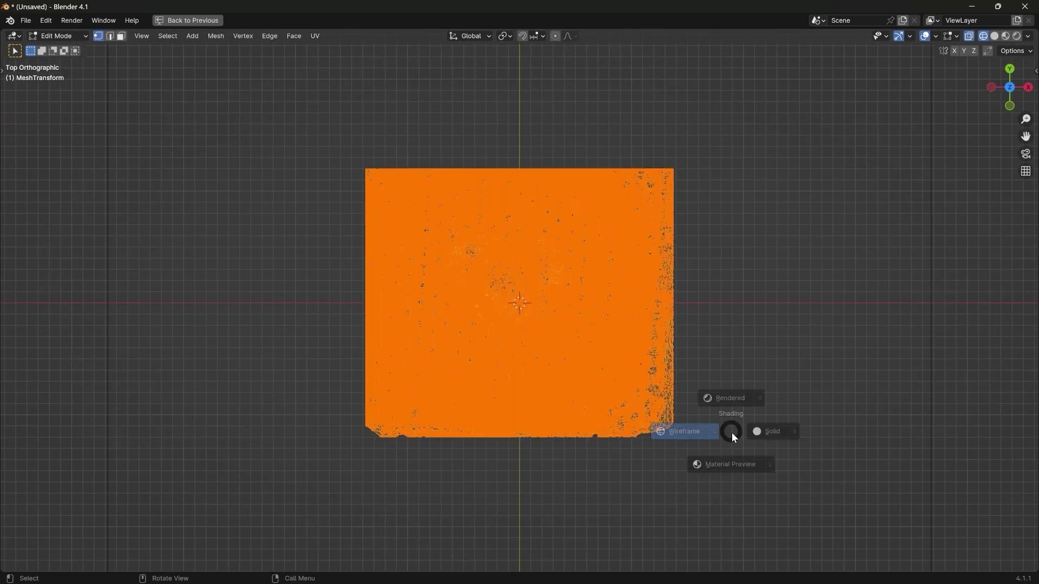
left_click_drag(756, 493, 128, 356)
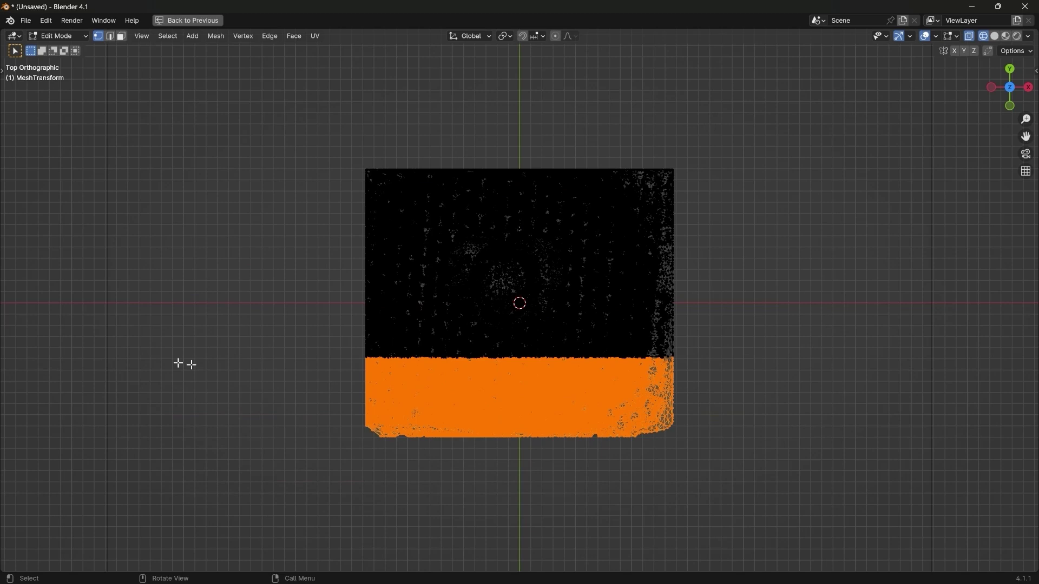
left_click_drag(748, 483, 596, 96, "shift")
left_click_drag(429, 142, 181, 573, "shift")
left_click_drag(310, 116, 792, 247, "shift")
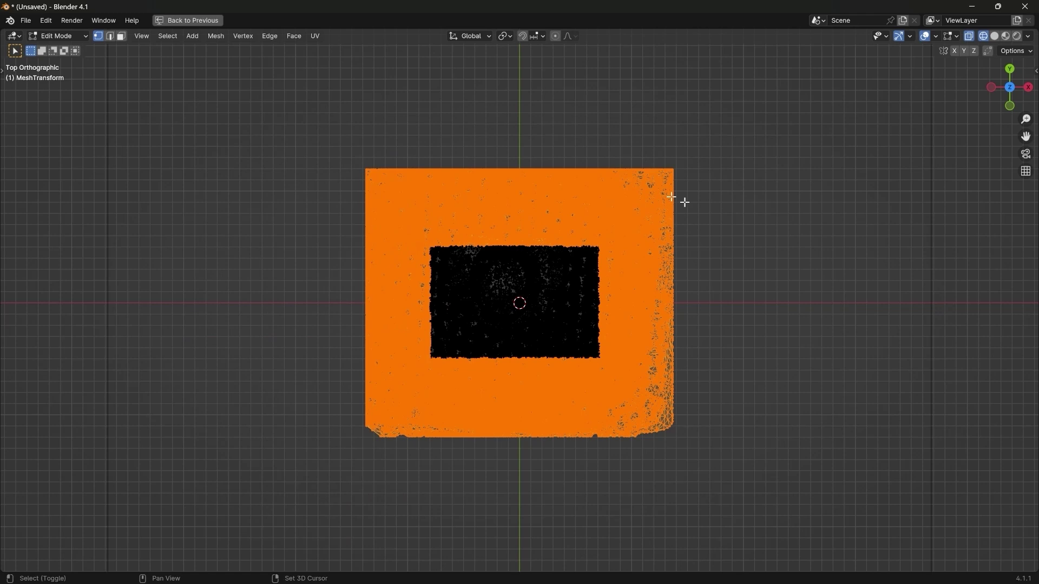
key("ctrl+z")
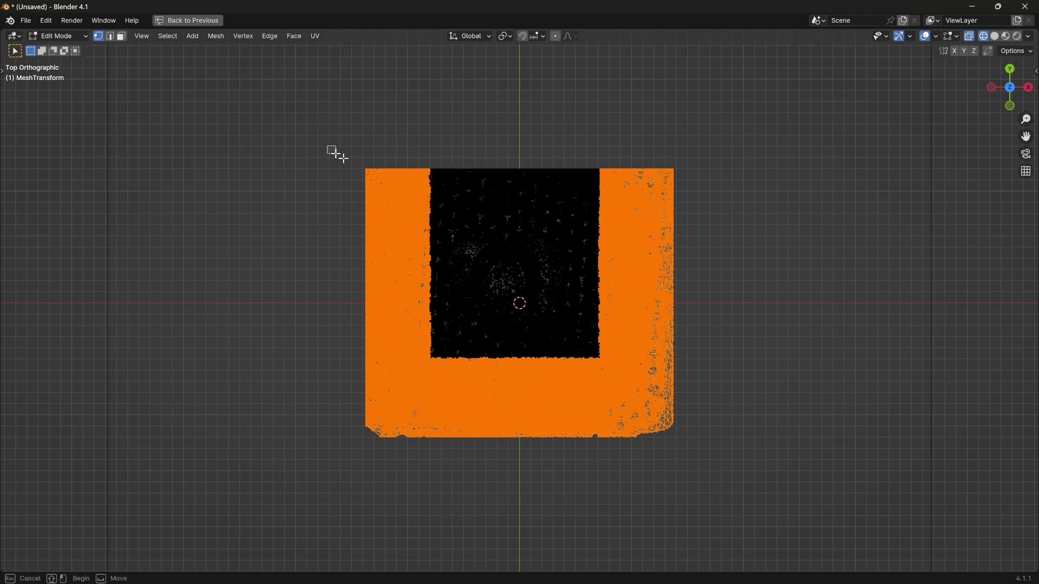
left_click_drag(327, 146, 846, 220, "shift")
middle_click_drag(737, 235, 554, 270)
key("x")
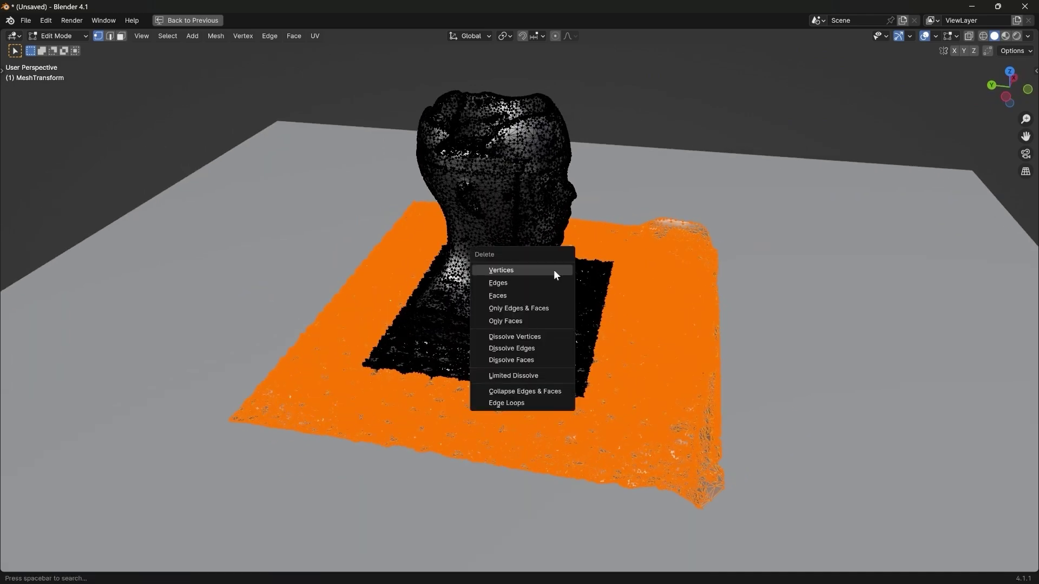
left_click(554, 270)
key("Tab")
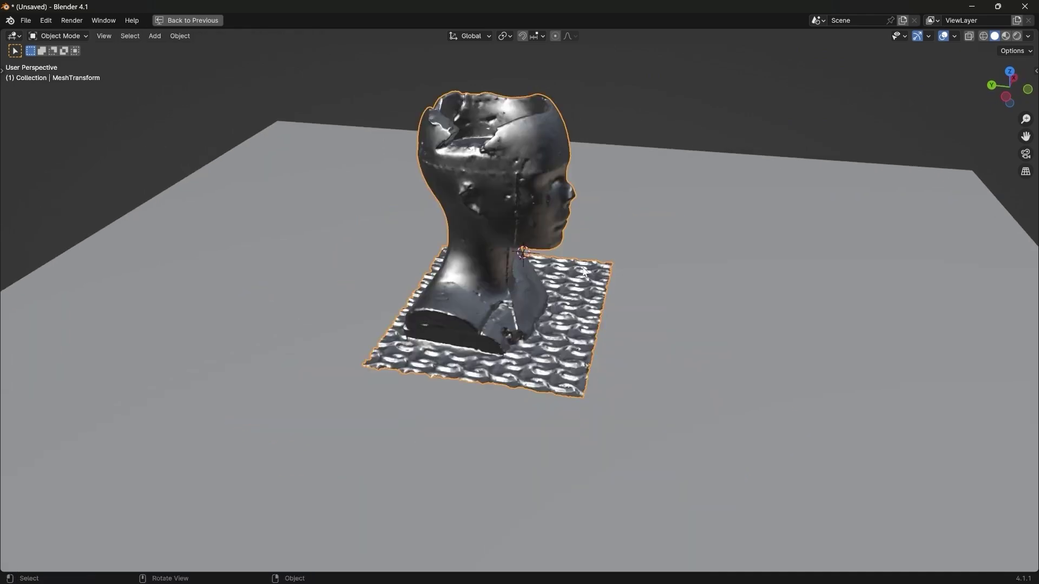
Step: Rotate the bust slightly in the front view and raise it along the global Z axis until its base sits at the world origin
key("KP_1")
scroll(556, 290, "up", 3)
scroll(582, 301, "down", 3)
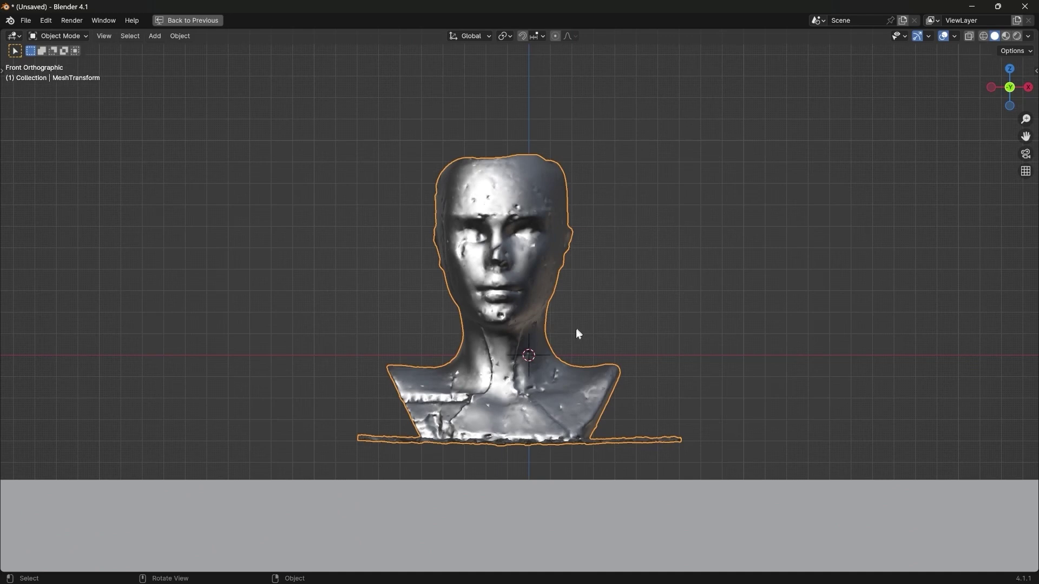
key("g")
key("z")
left_click(633, 223)
key("g")
key("z")
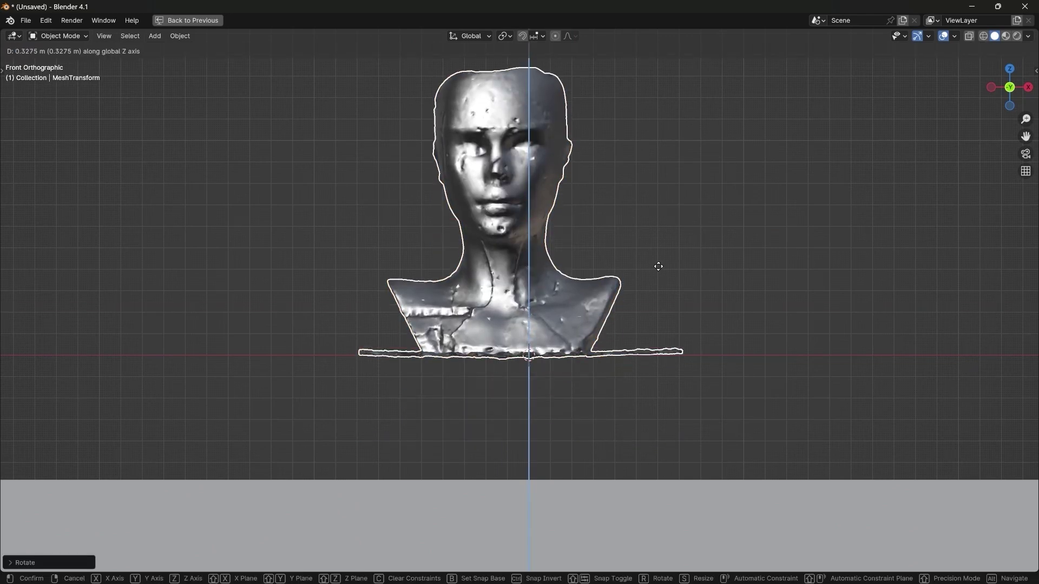
left_click(648, 260)
Step: Raise the large cube along the global Z axis in the right view until its upper face meets the bust's base
key("KP_3")
left_click(531, 482)
key("g")
key("z")
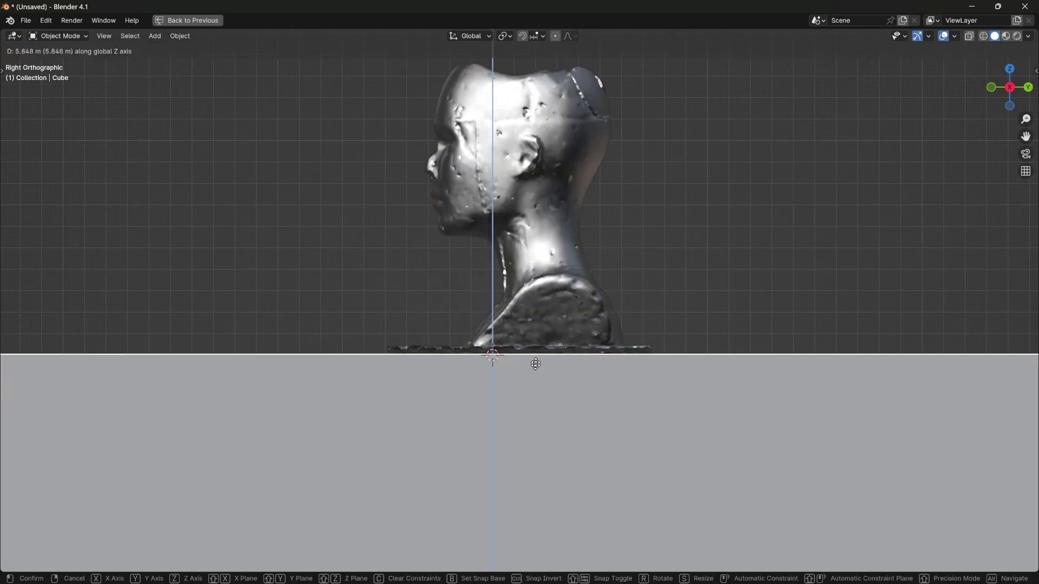
left_click(535, 361)
Step: Delete the remaining mat strips on both sides, in front of and behind the bust in Edit Mode, then return to Object Mode in Solid shading
mouse_move(535, 361)
middle_mouse_down()
mouse_move(725, 352)
mouse_move(653, 369)
mouse_move(668, 381)
middle_mouse_up()
left_click(686, 396)
key("Tab")
key("KP_7")
key("z")
mouse_move(646, 133)
left_mouse_down()
mouse_move(766, 335)
mouse_move(800, 543)
left_mouse_up()
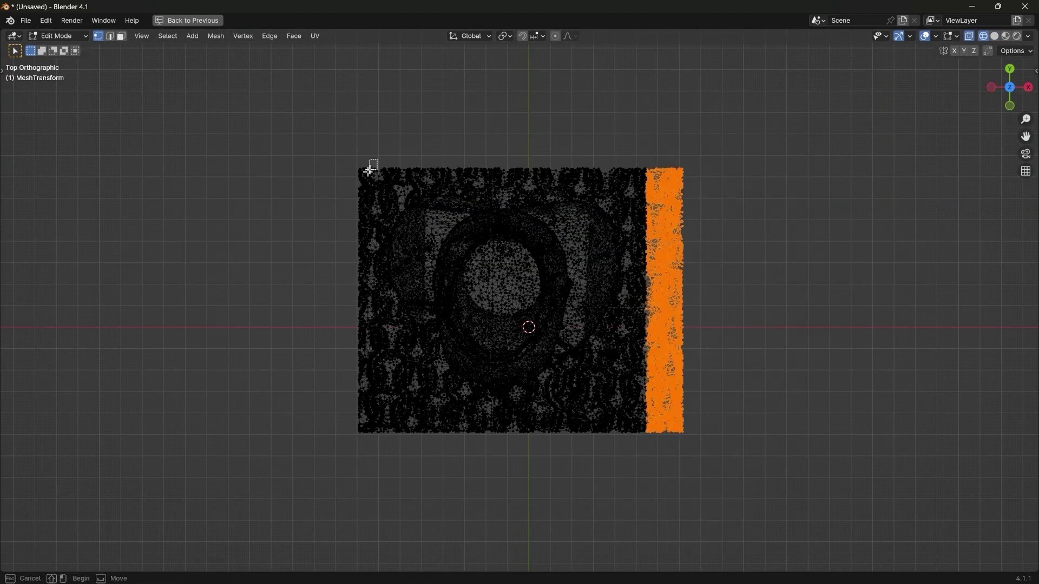
left_click_drag(378, 159, 250, 527, "shift")
middle_click_drag(311, 420, 320, 345)
key("z")
left_click(486, 345)
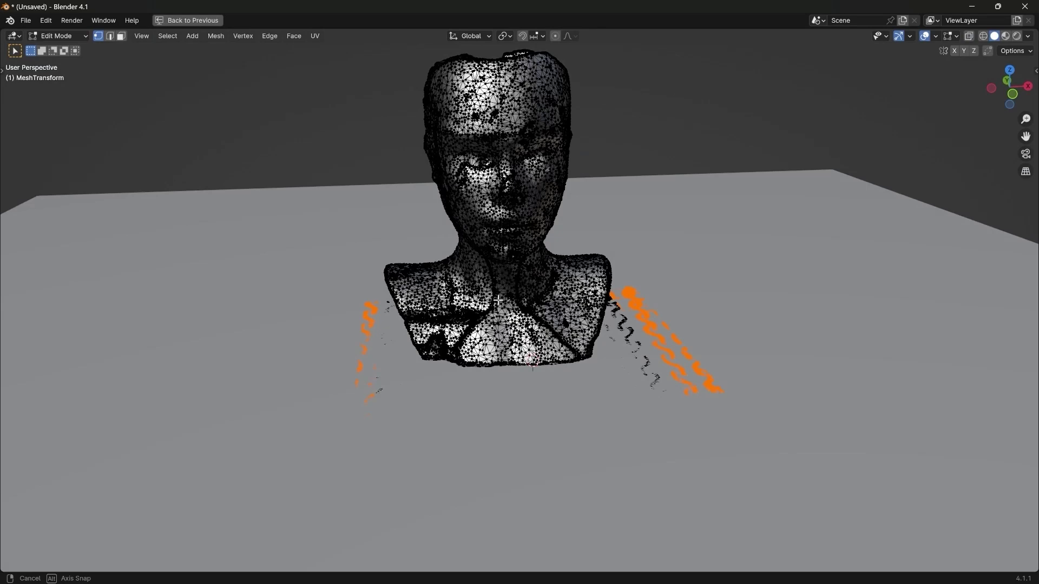
middle_click_drag(486, 344, 492, 340)
key("KP_1")
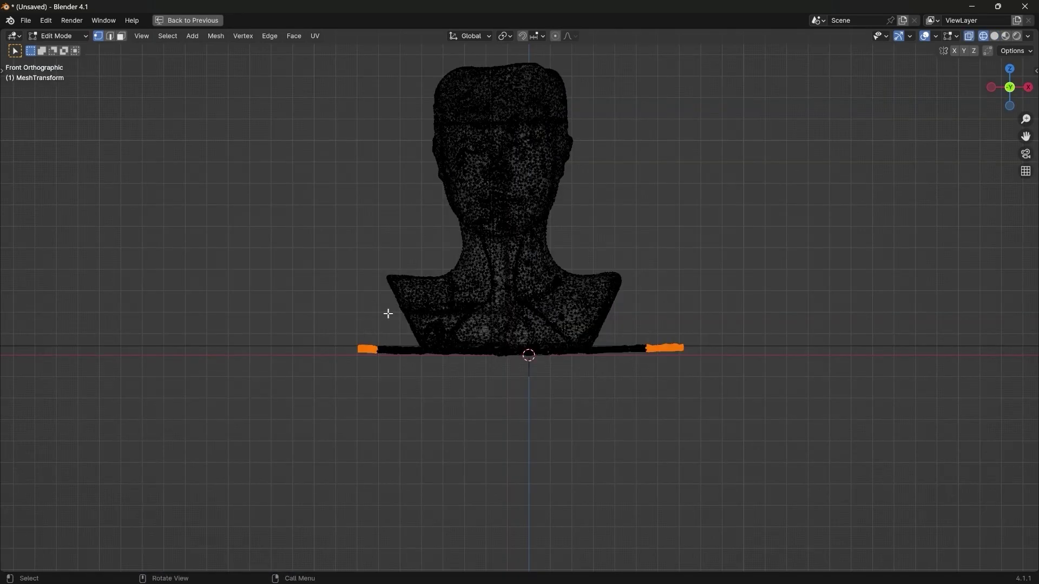
left_click_drag(729, 394, 622, 331, "shift")
key("KP_3")
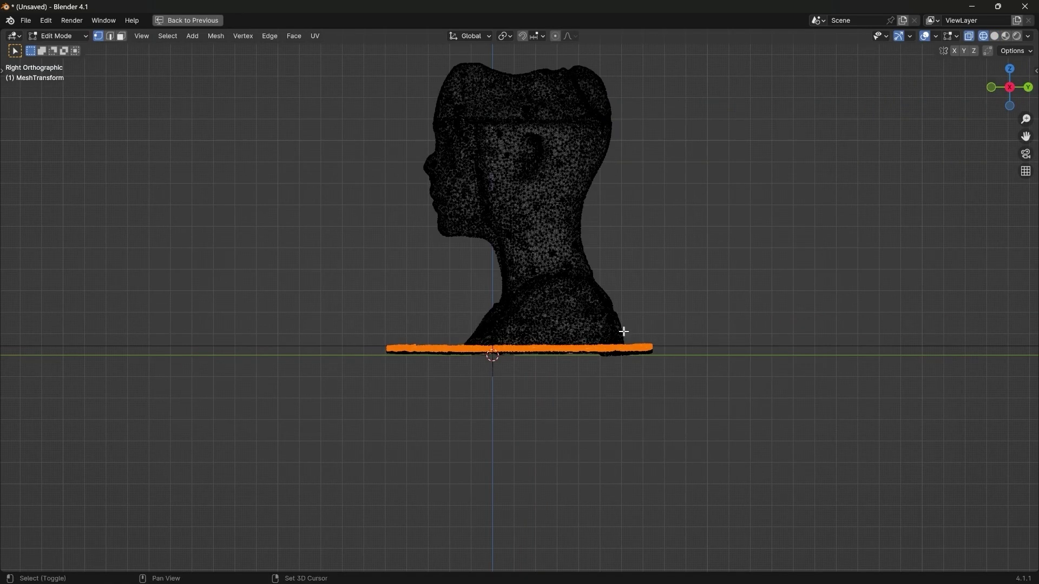
left_click_drag(346, 320, 431, 397, "shift")
left_click_drag(637, 324, 686, 397, "shift")
mouse_move(686, 397)
middle_mouse_down()
mouse_move(695, 364)
mouse_move(796, 351)
mouse_move(719, 356)
mouse_move(723, 341)
middle_mouse_up()
key("Tab")
key("shift+z")
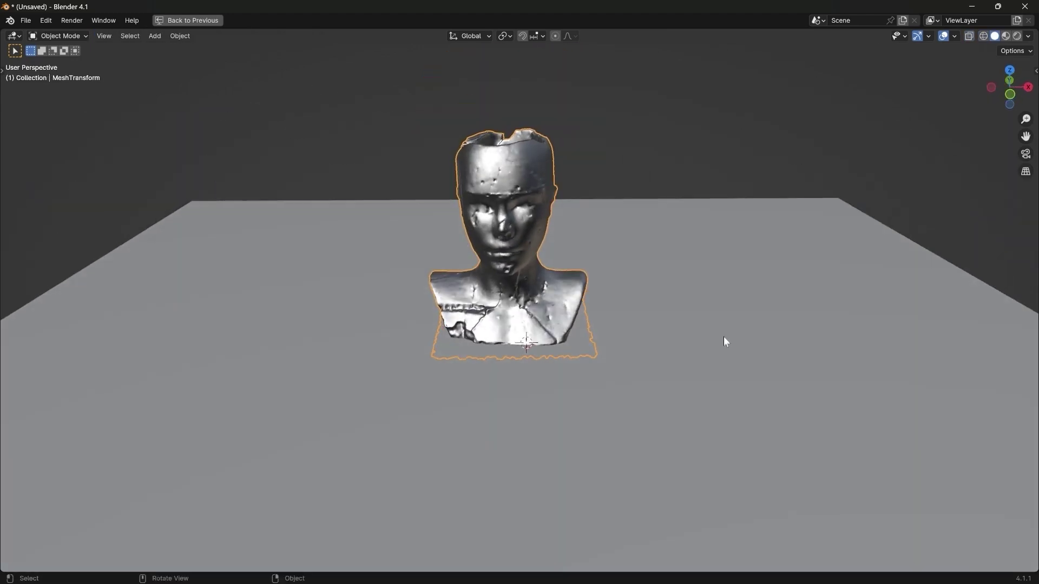
Step: Add a Boolean modifier to the bust mesh with Difference and the Exact solver, using the Cube as its object
key("ctrl+space")
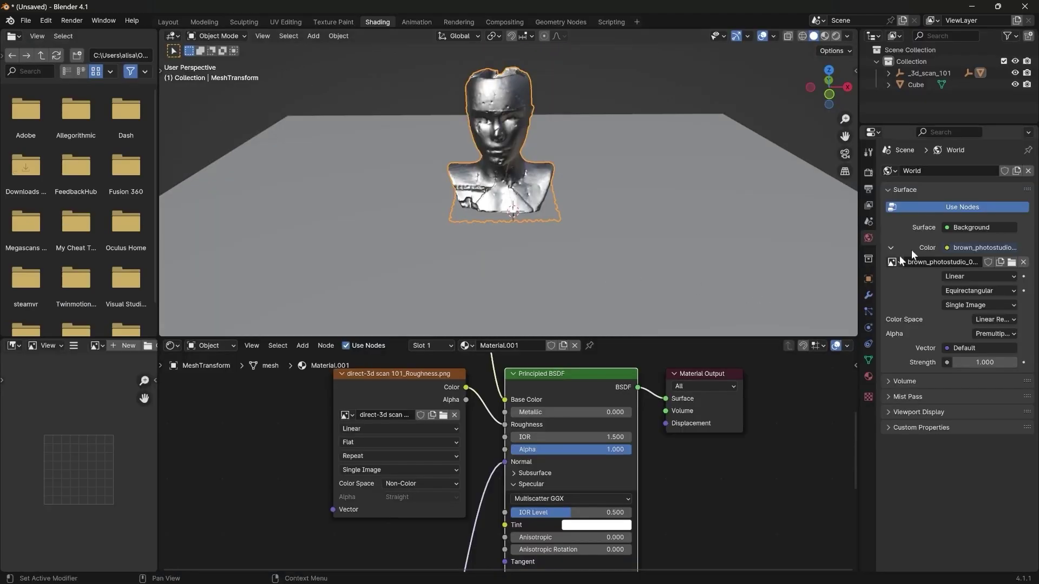
left_click(867, 297)
left_click(915, 169)
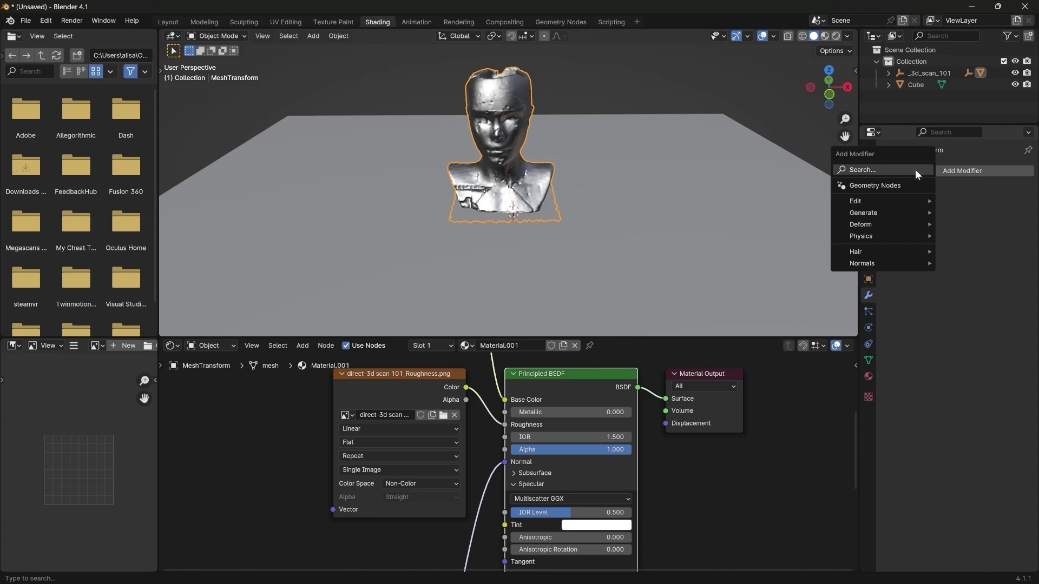
left_click(923, 170)
type("boo")
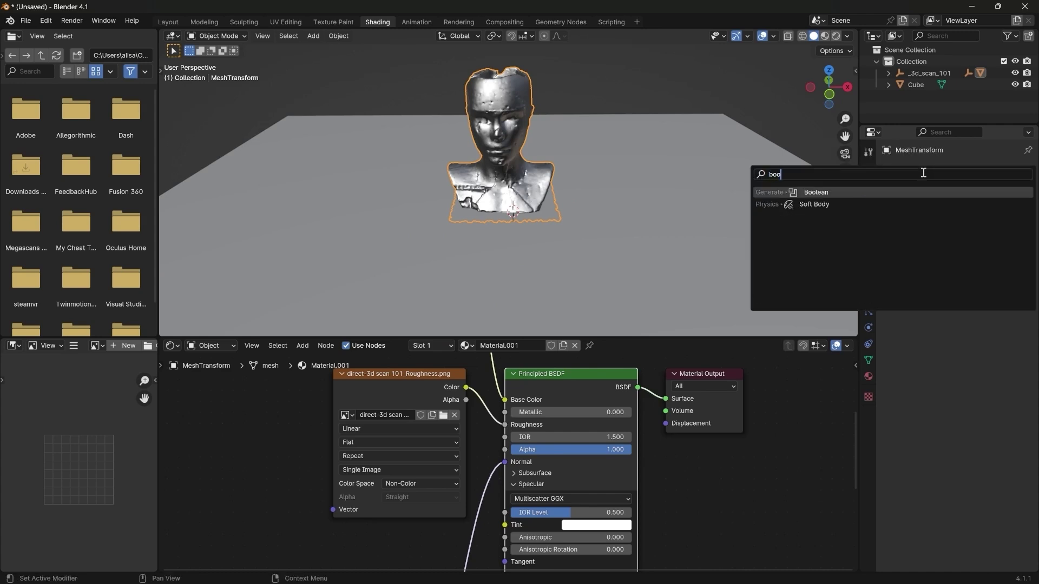
key("Return")
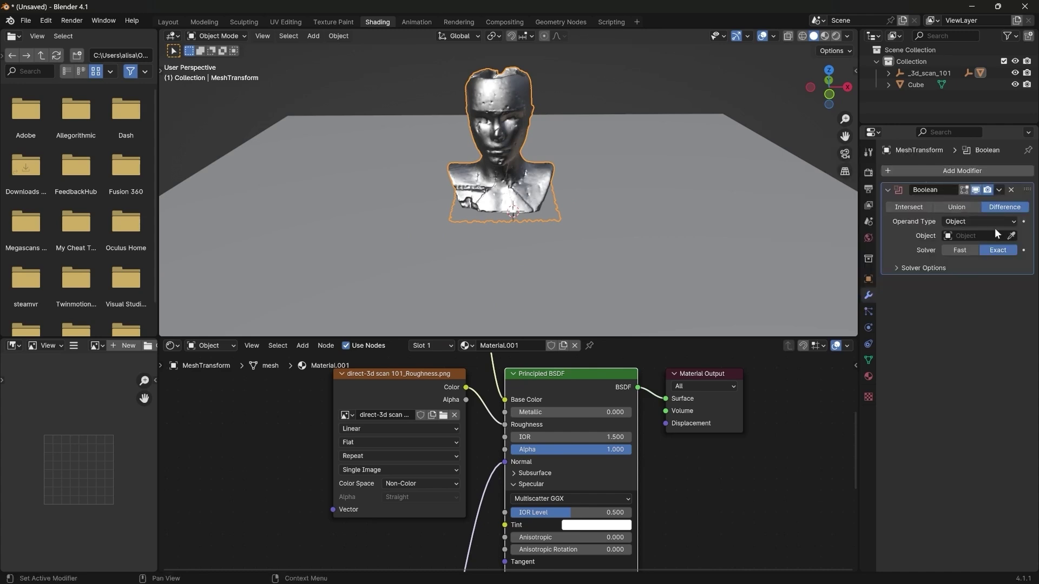
left_click(1011, 236)
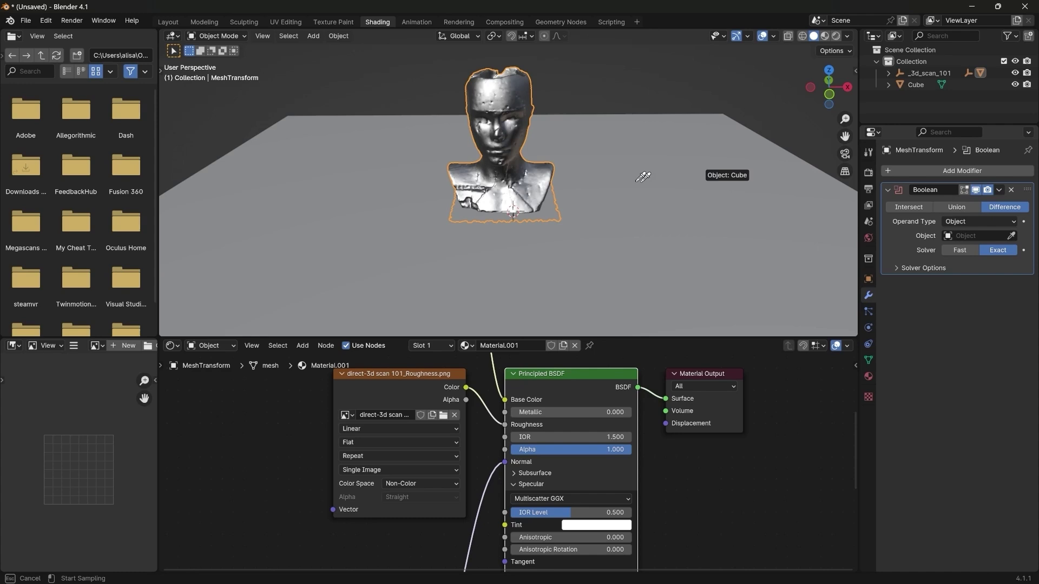
left_click(602, 197)
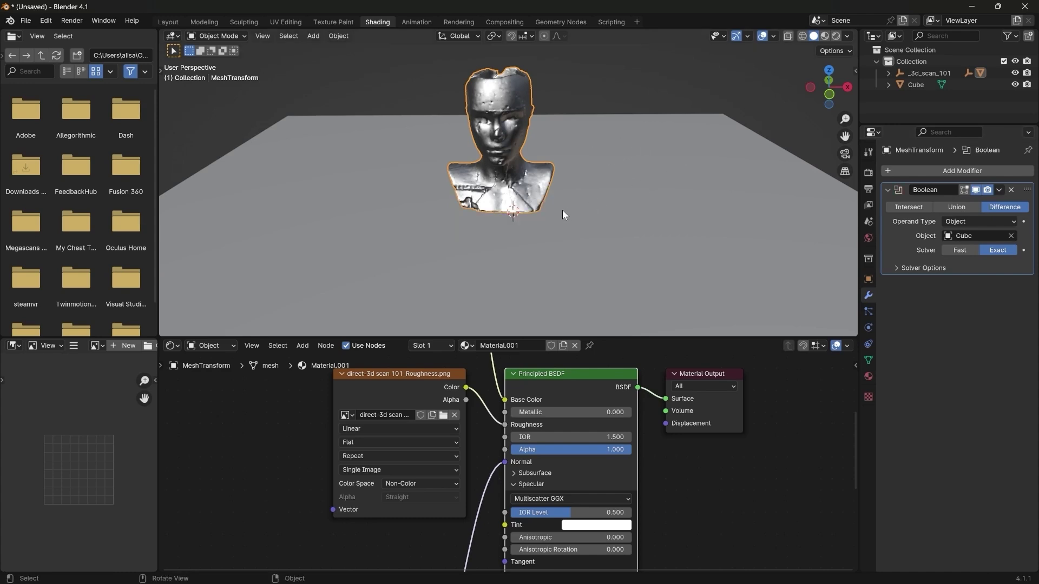
Step: Isolate the bust in Local View with the viewport maximized and inspect the cut base in Rendered shading
key("ctrl+space")
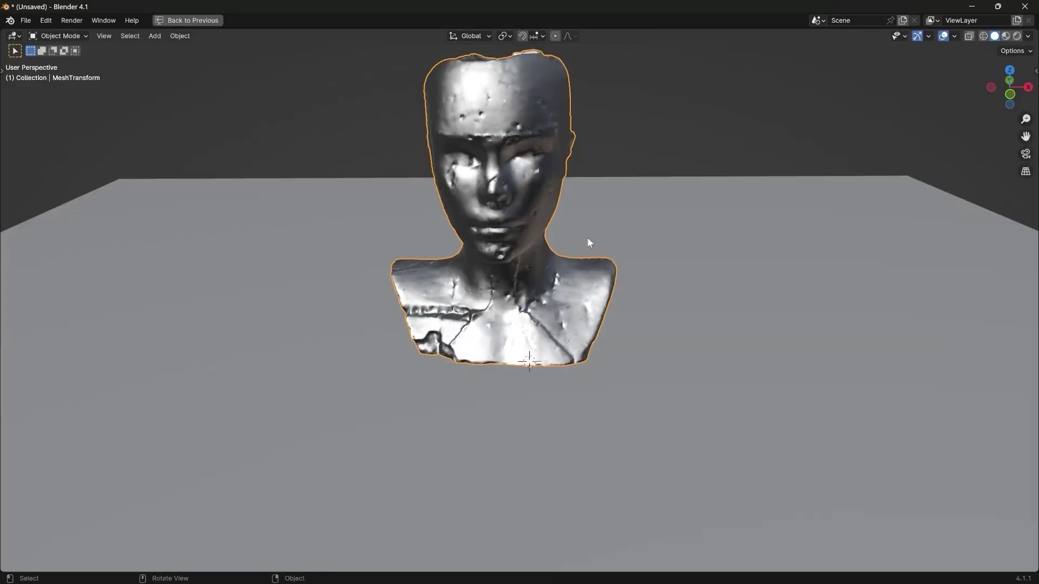
key("KP_Divide")
middle_click_drag(588, 240, 544, 260)
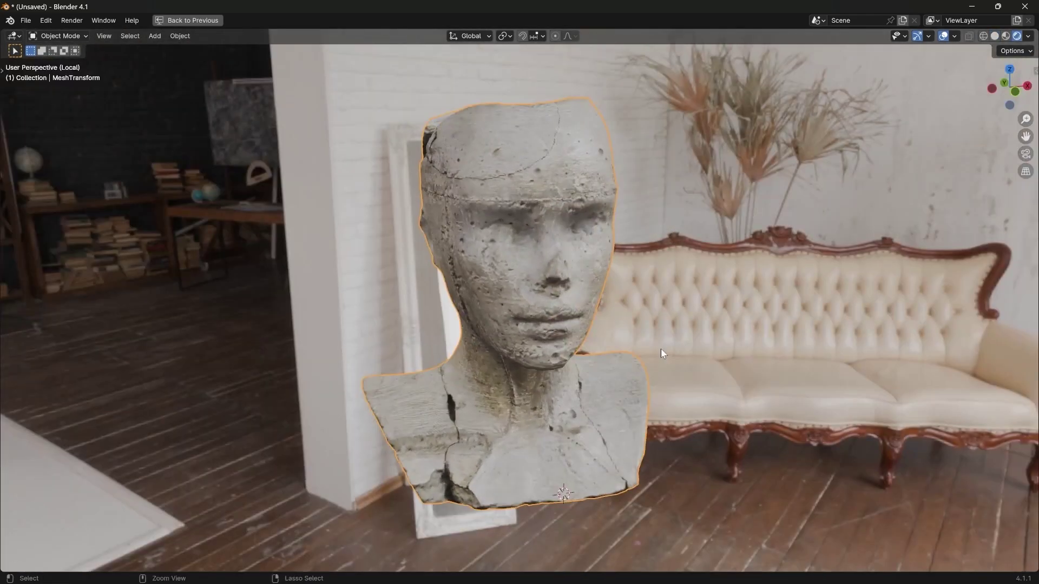
Step: Restore the full workspace layout and apply the Boolean modifier to the bust mesh
key("ctrl+space")
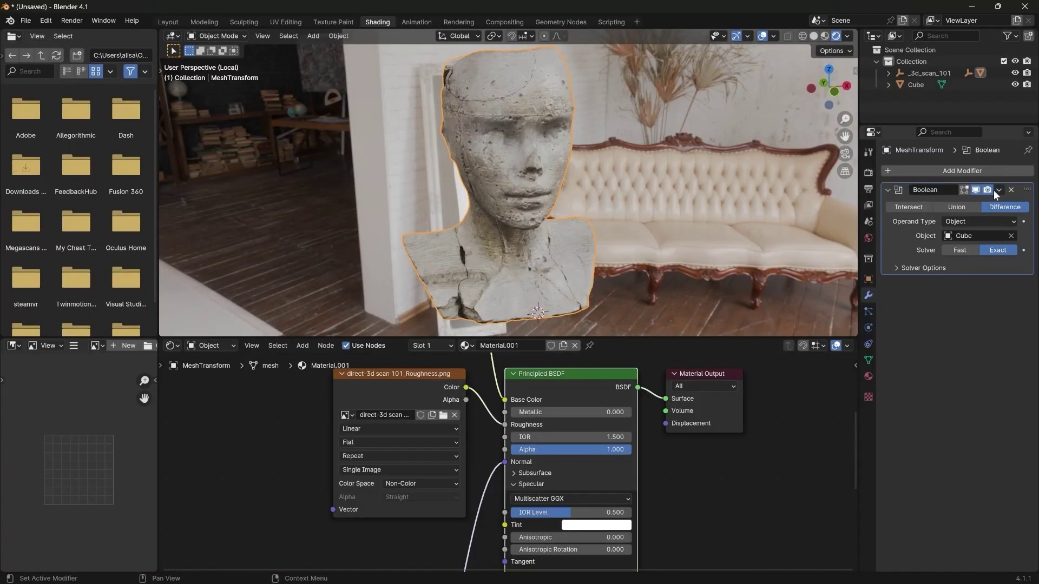
left_click(995, 190)
left_click(997, 189)
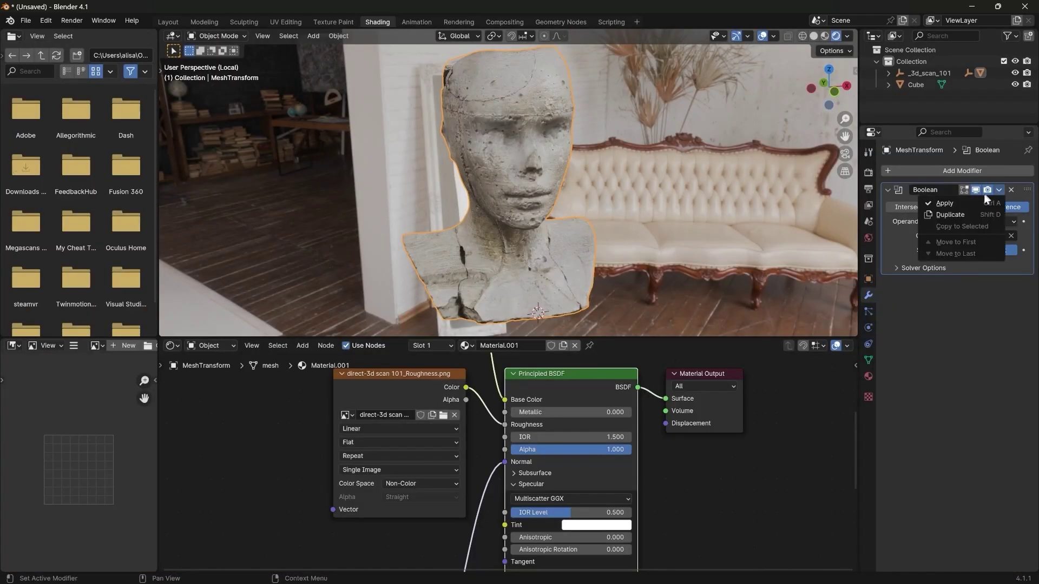
left_click(947, 203)
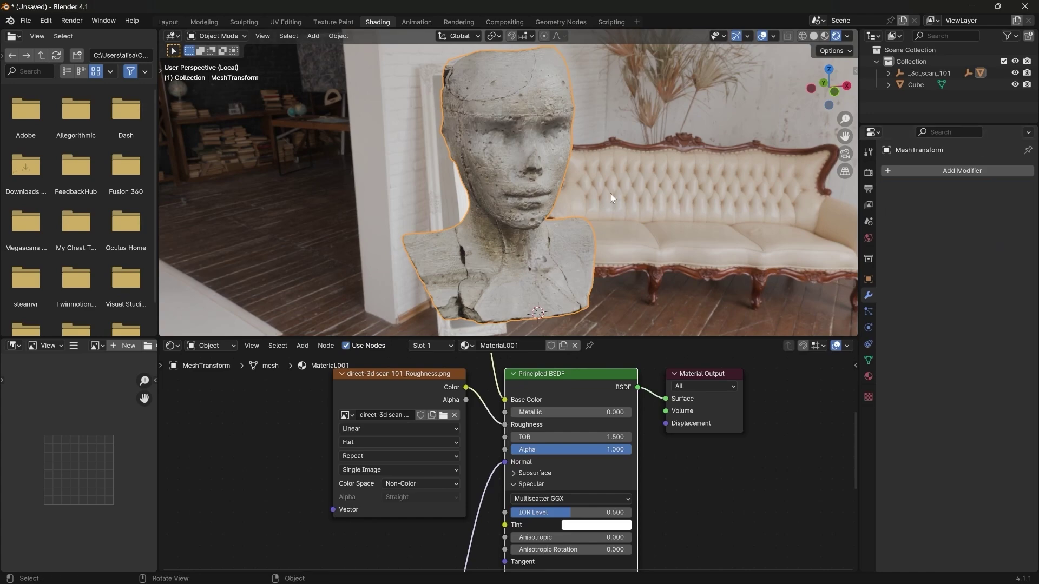
Step: Inspect the cut bust in a maximized viewport, ending in the front orthographic view
key("g")
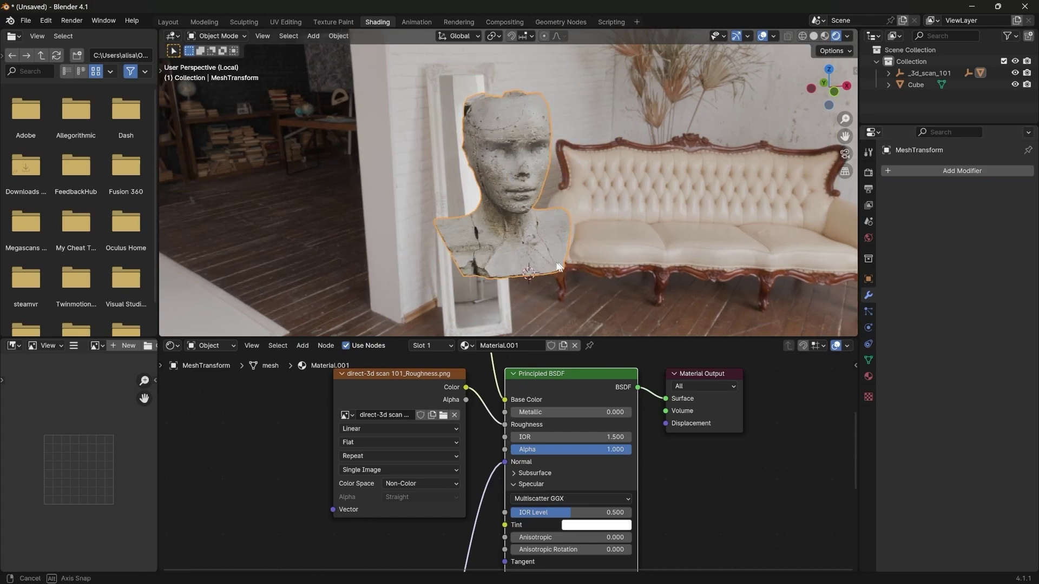
middle_click_drag(559, 266, 559, 234)
key("ctrl+space")
scroll(561, 234, "up", 3)
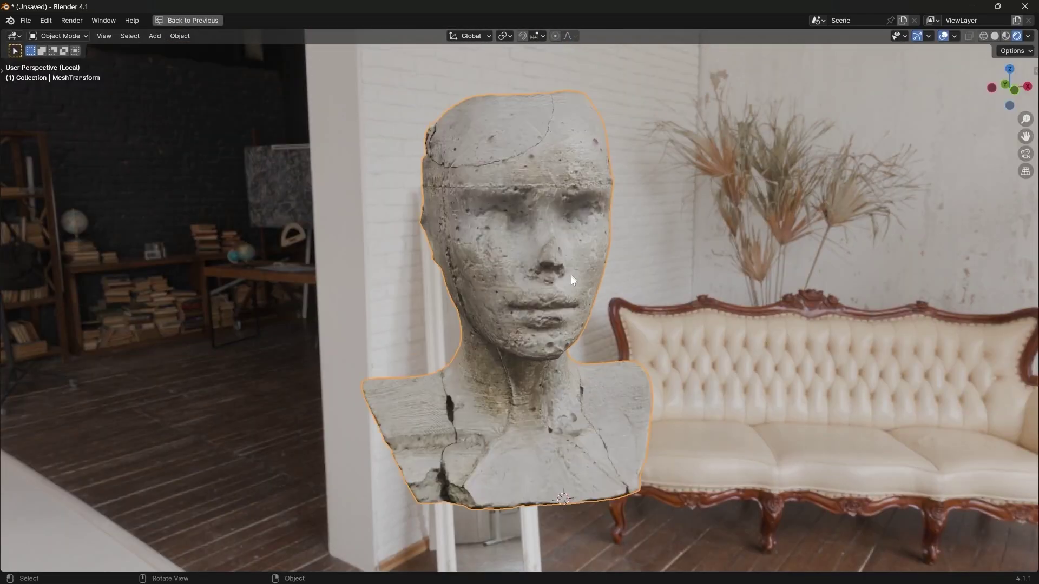
middle_click_drag(573, 279, 558, 285, "shift")
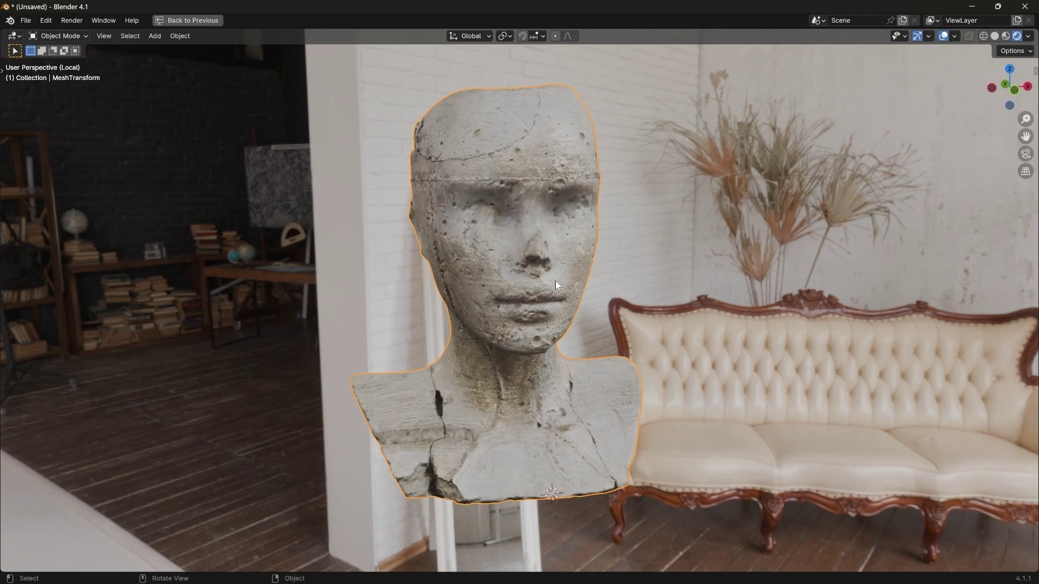
key("KP_1")
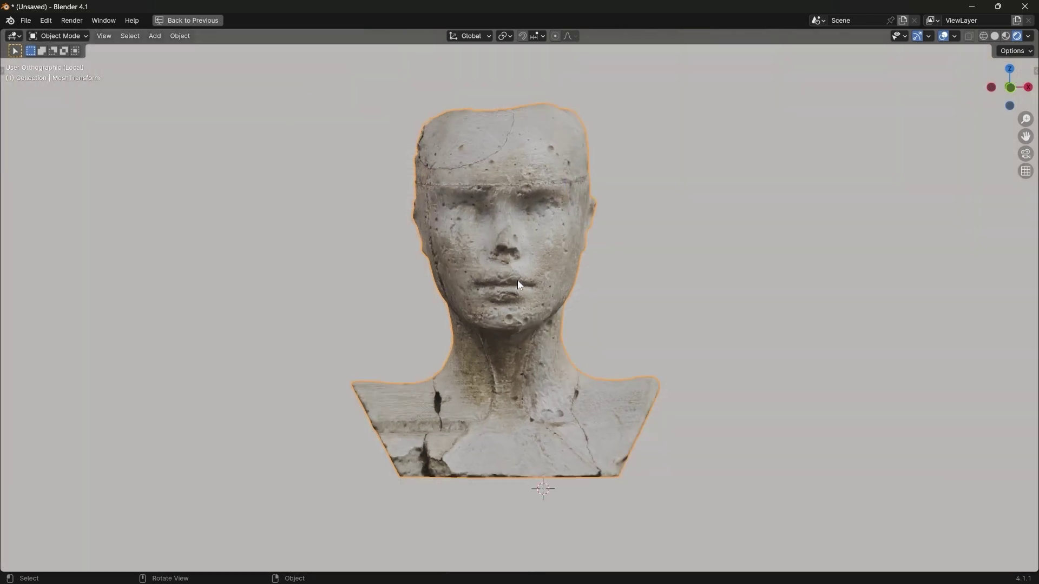
middle_click_drag(509, 282, 483, 283, "shift")
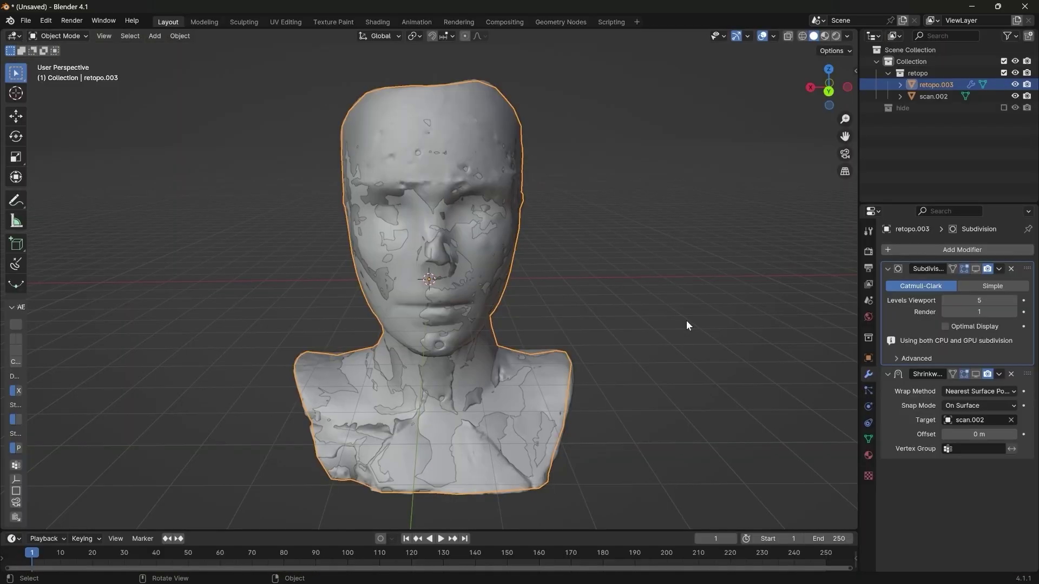
Step: Duplicate the retopo.003 mesh in place, leaving the copy at its original position
key("KP_Divide")
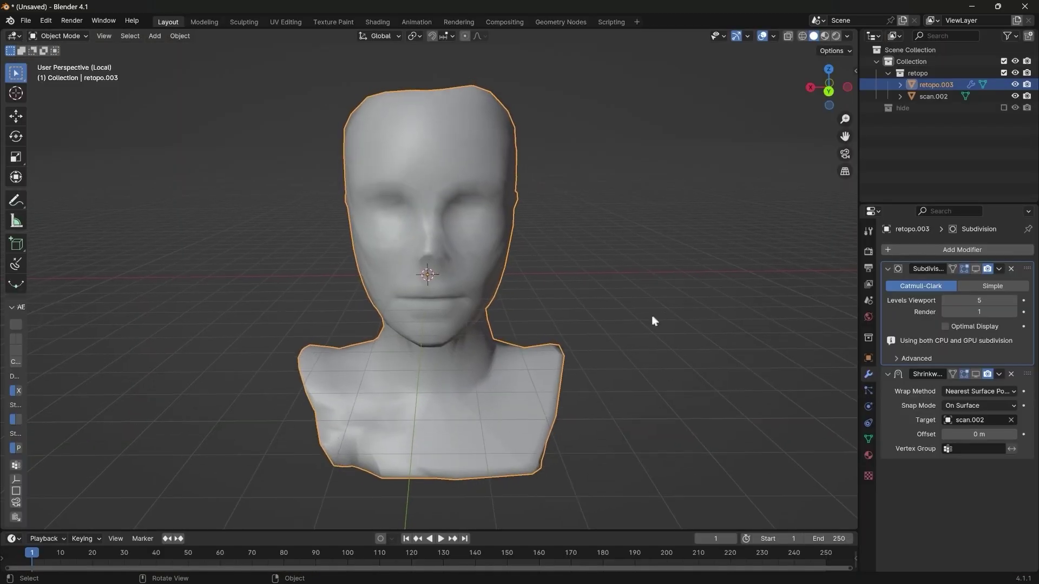
middle_click_drag(655, 320, 587, 311)
key("Tab")
key("Tab")
key("shift+d")
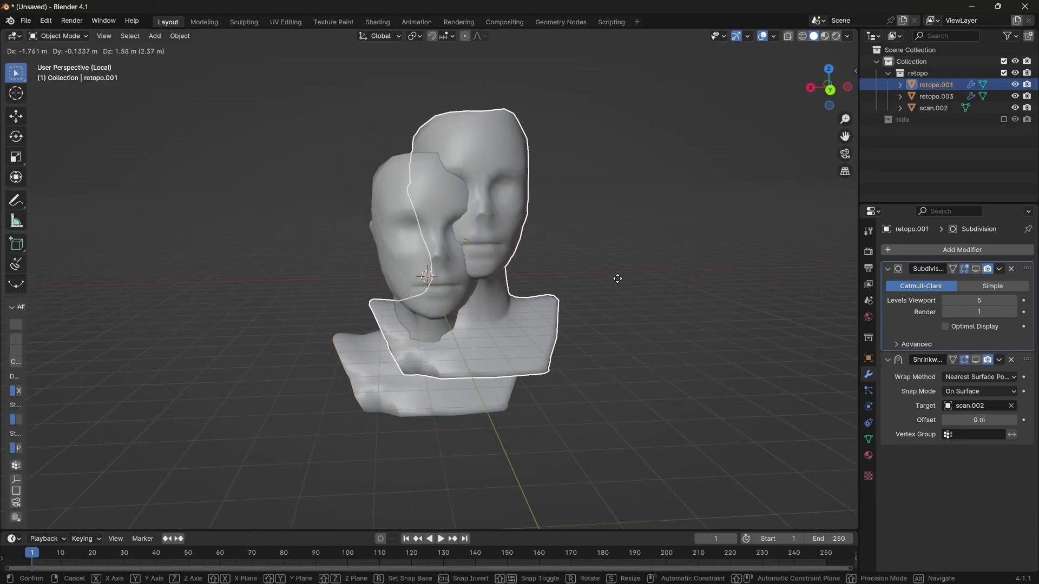
right_click(631, 284)
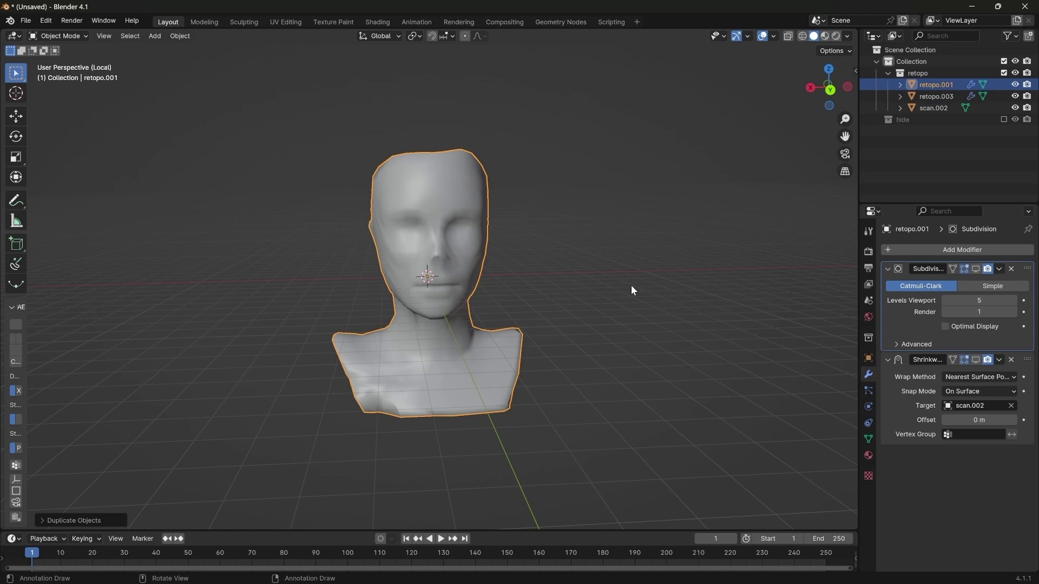
Step: Move the duplicated retopo mesh to a new collection named "back up" and exclude that collection from the view layer
key("KP_Divide")
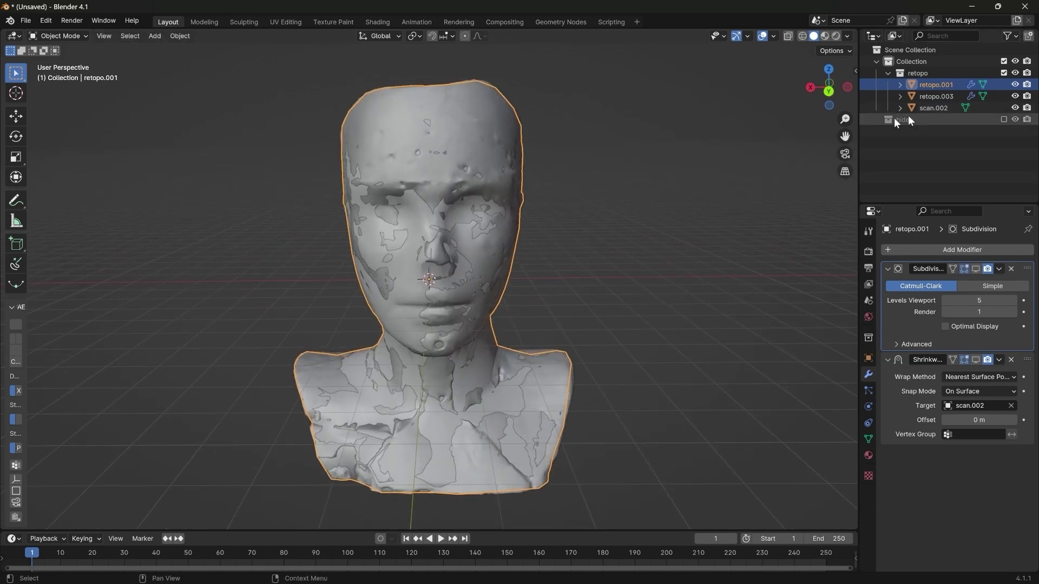
key("m")
left_click(370, 268)
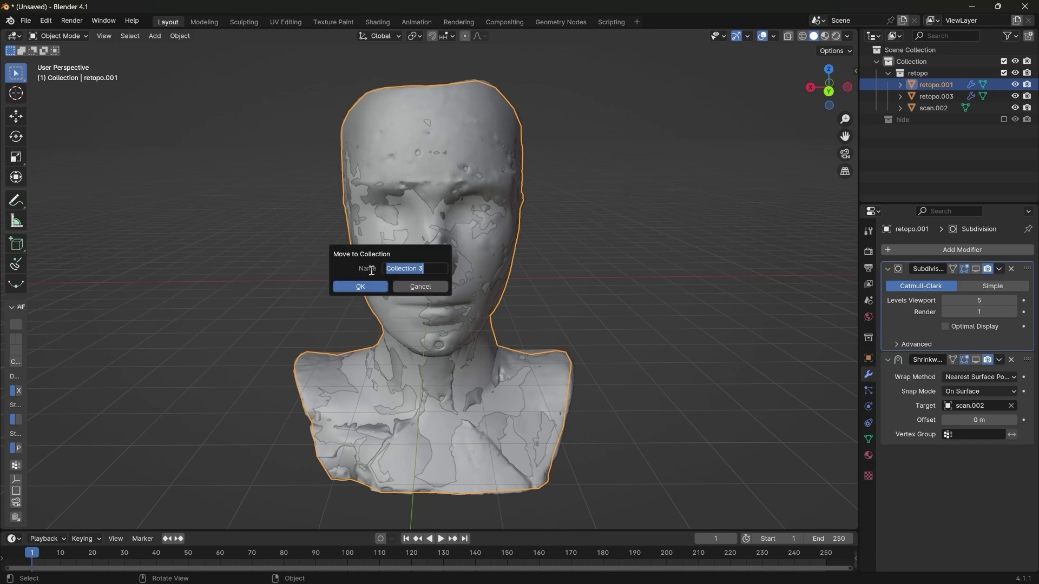
type("back up")
key("Return")
left_click(376, 286)
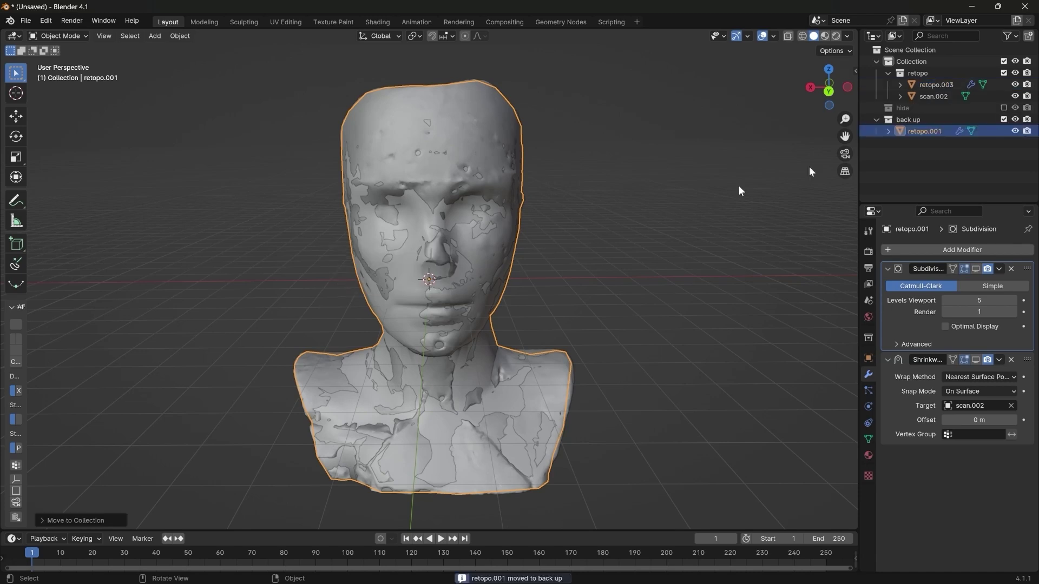
left_click(1004, 118)
Step: Enable viewport display of the Subdivision and Shrinkwrap modifiers on the isolated retopo.003 mesh
left_click(944, 84)
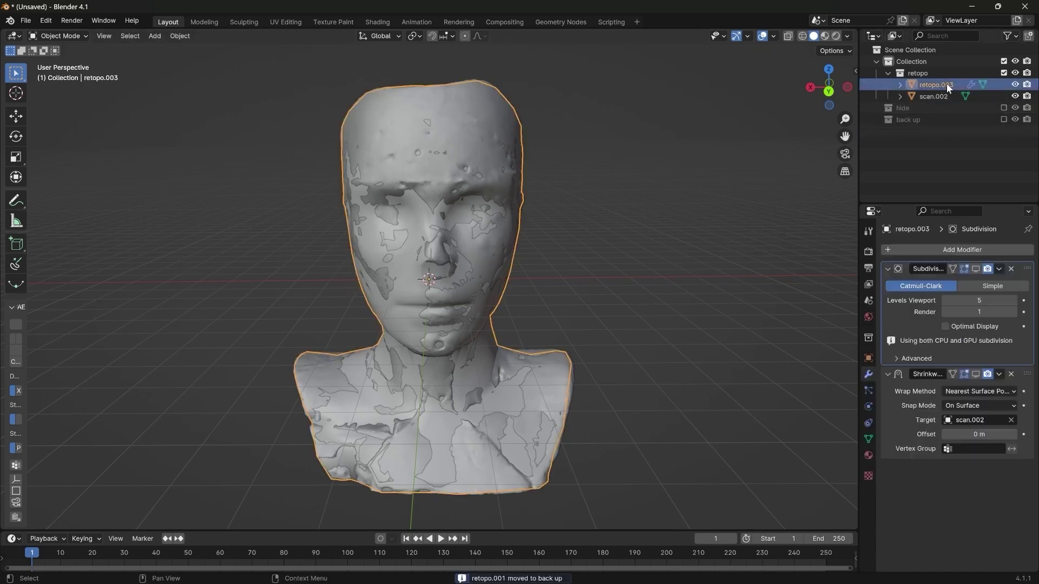
key("KP_Divide")
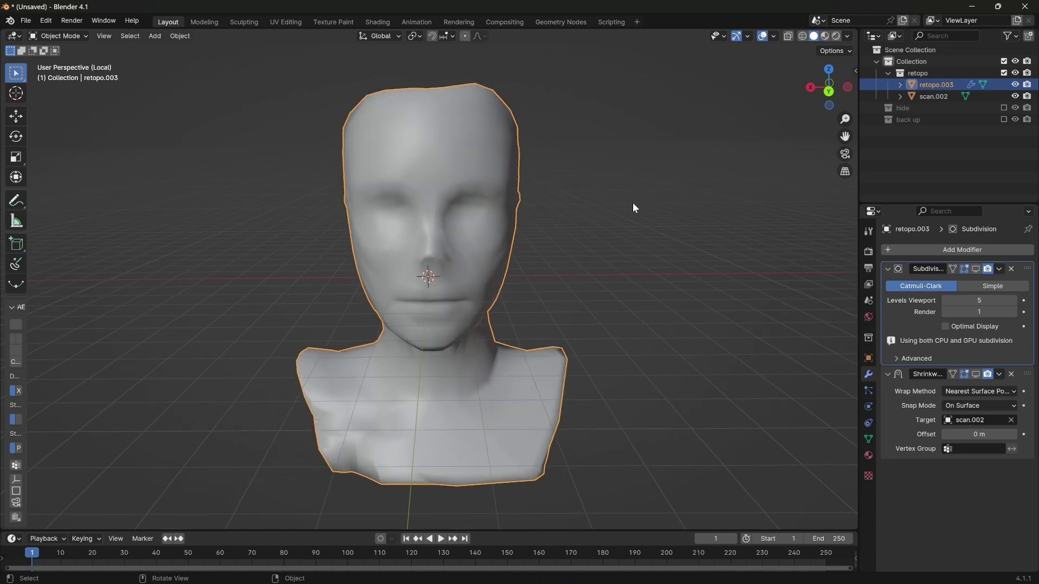
left_click(975, 269)
left_click(975, 359)
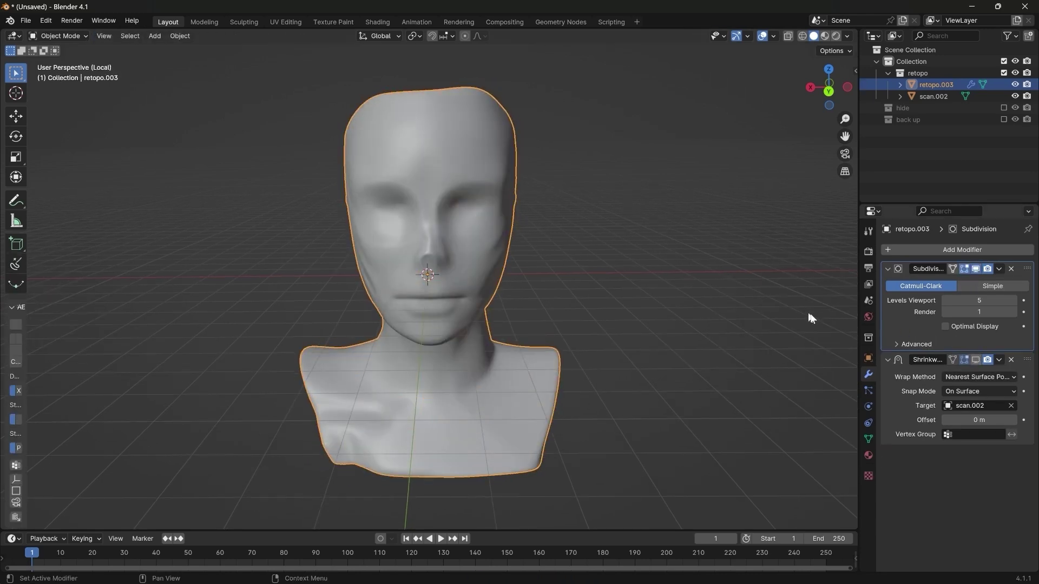
middle_click_drag(538, 261, 536, 277)
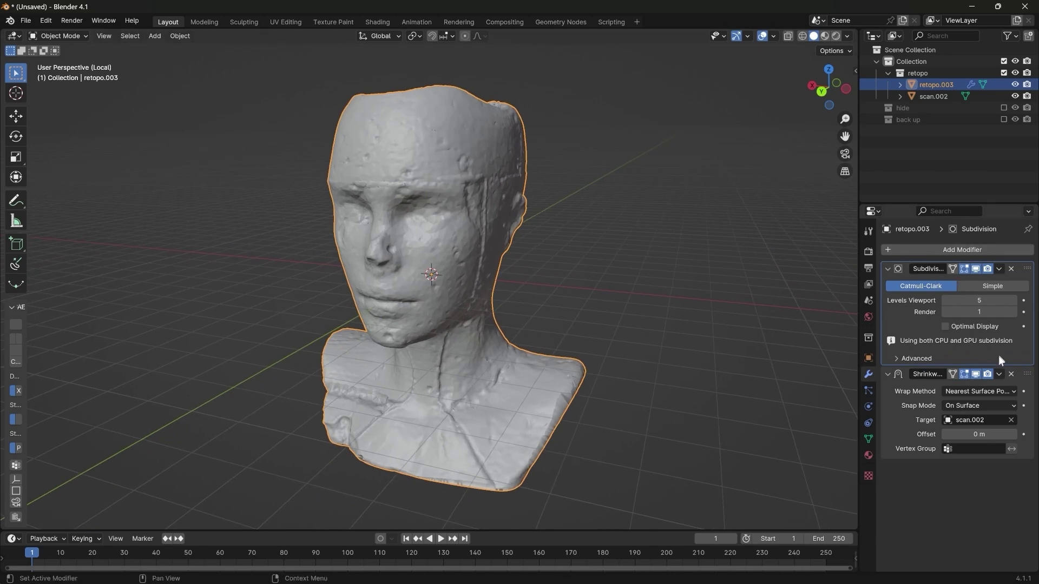
Step: Apply the Subdivision and then the Shrinkwrap modifier on retopo.003, and leave the isolated view
left_click(999, 269)
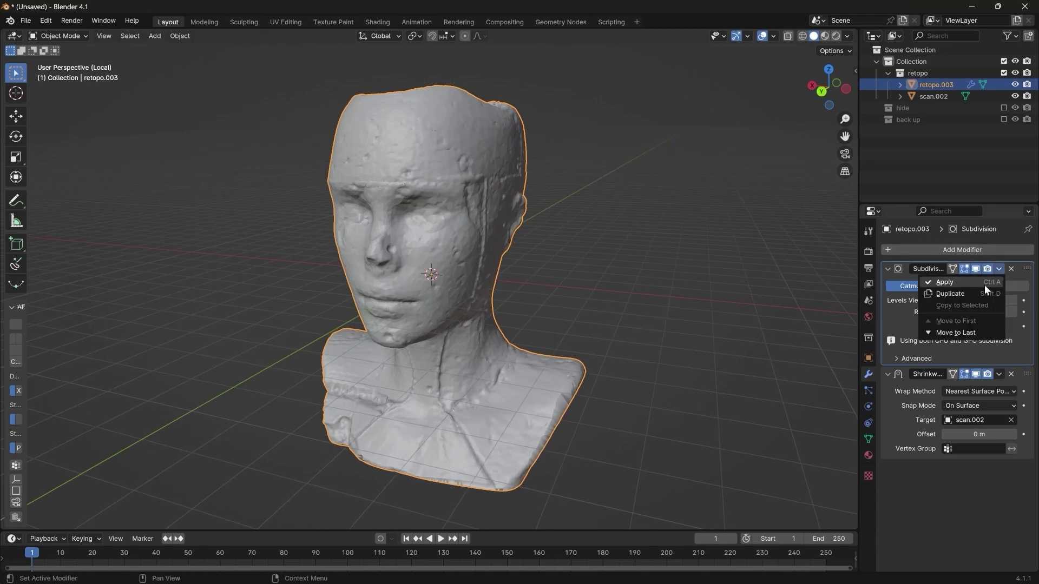
key("ctrl+a")
left_click(999, 268)
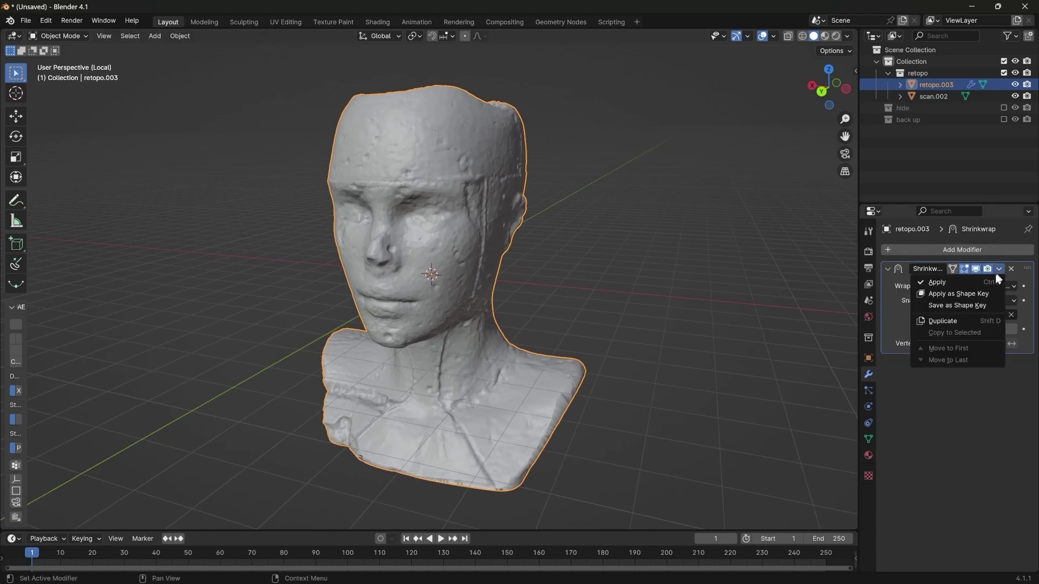
left_click(927, 282)
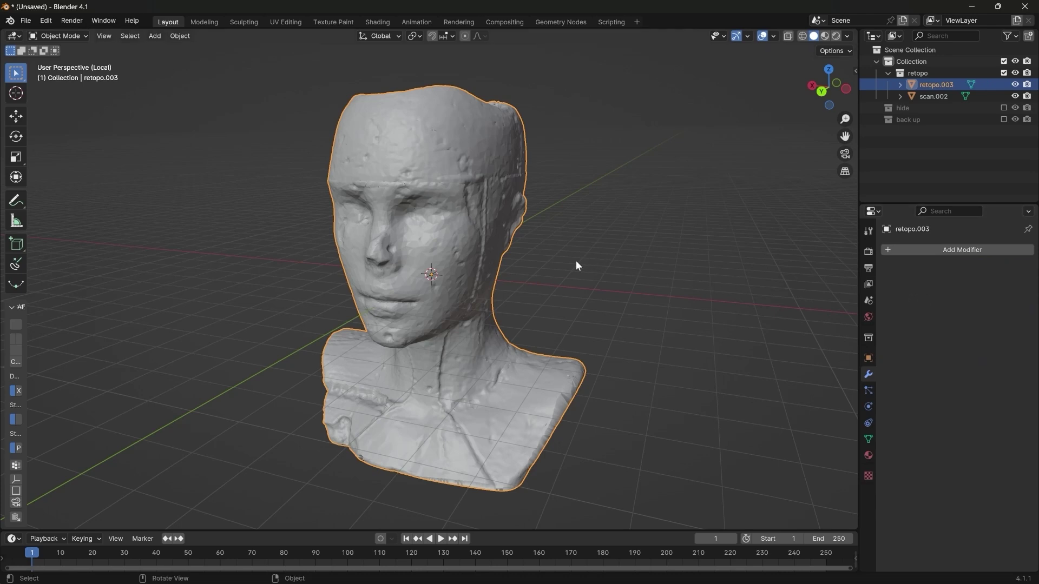
key("KP_Divide")
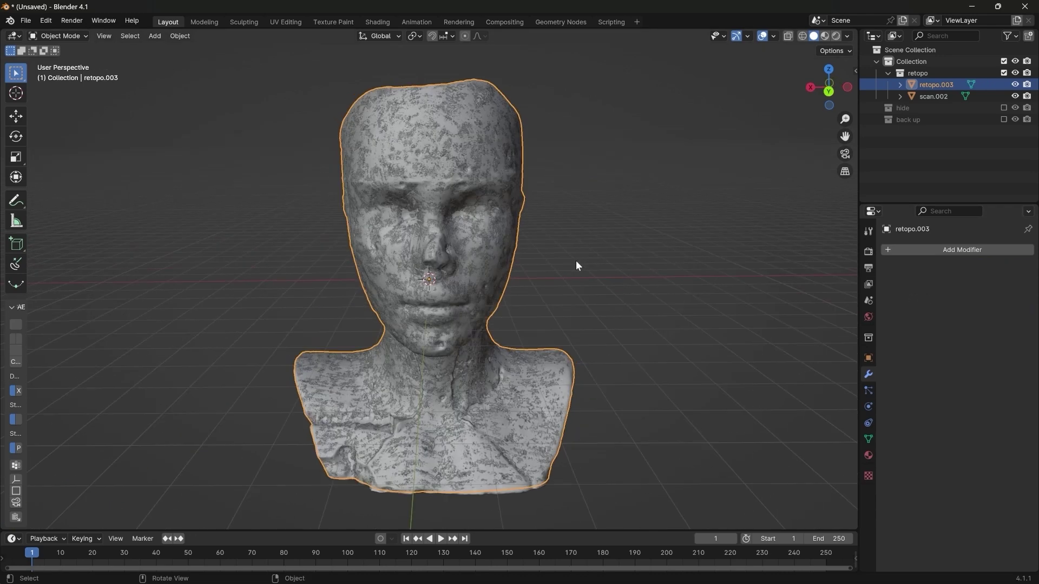
Step: Isolate scan.002 in Local View and examine the scan in a different viewport shading before returning to Solid
left_click(929, 95)
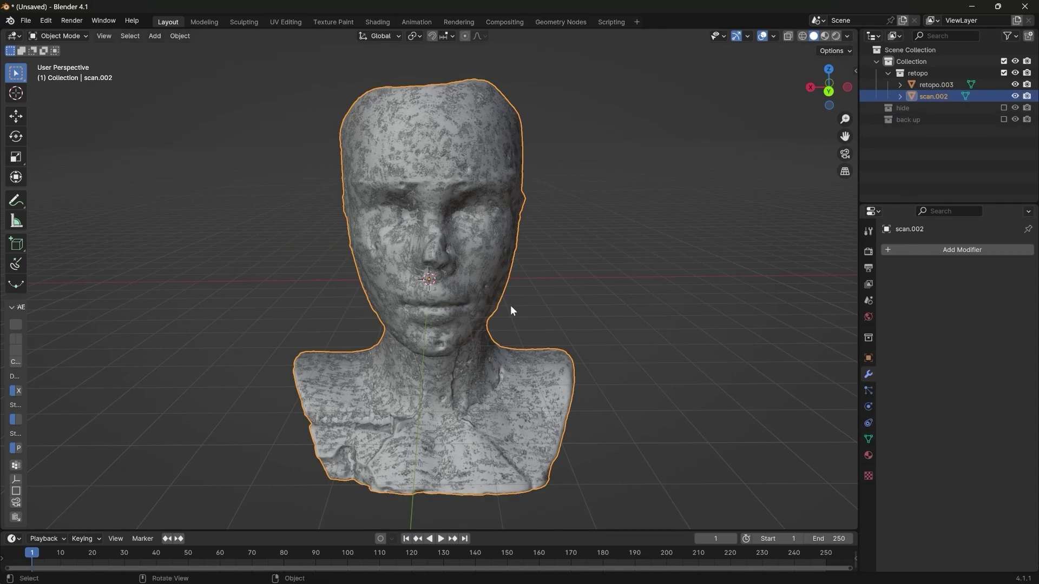
key("z")
left_click(413, 309)
key("KP_Divide")
mouse_move(524, 308)
middle_mouse_down()
mouse_move(537, 299)
mouse_move(507, 331)
mouse_move(583, 321)
mouse_move(540, 325)
mouse_move(638, 330)
middle_mouse_up()
scroll(585, 316, "down", 4)
key("shift+z")
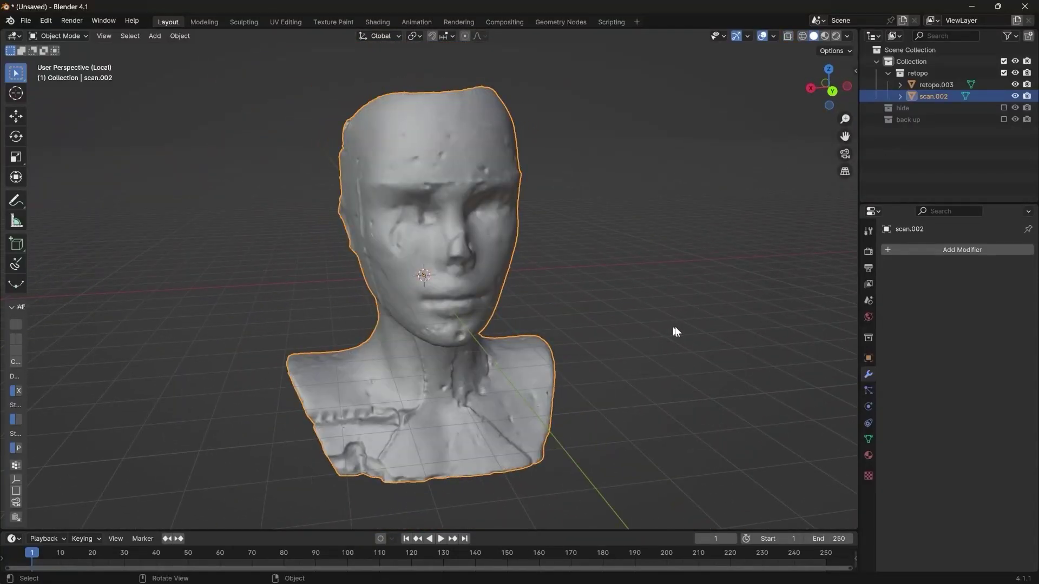
Step: Set the render engine to Cycles with GPU Compute as the device
left_click(868, 253)
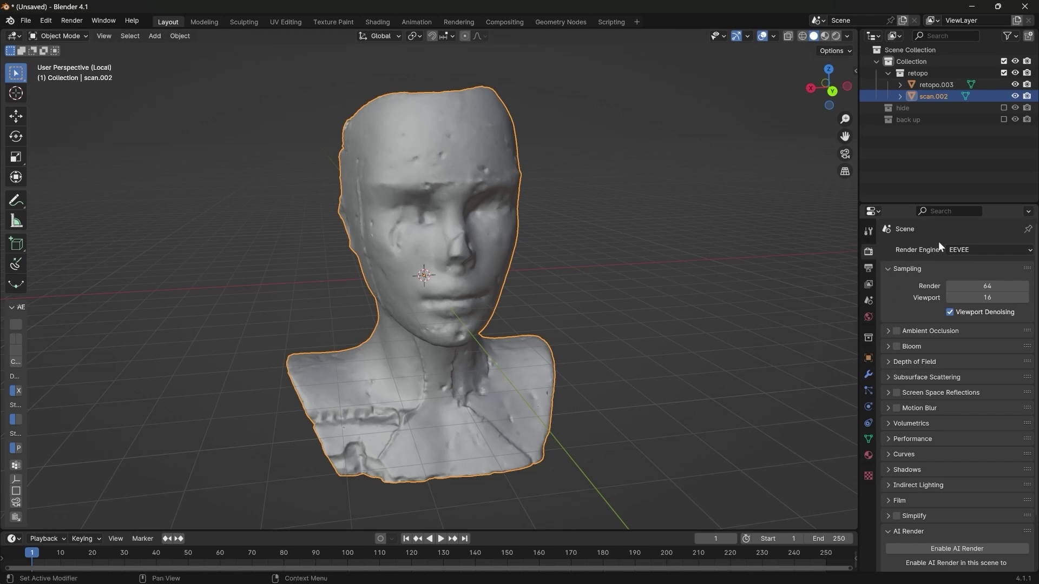
left_click(961, 250)
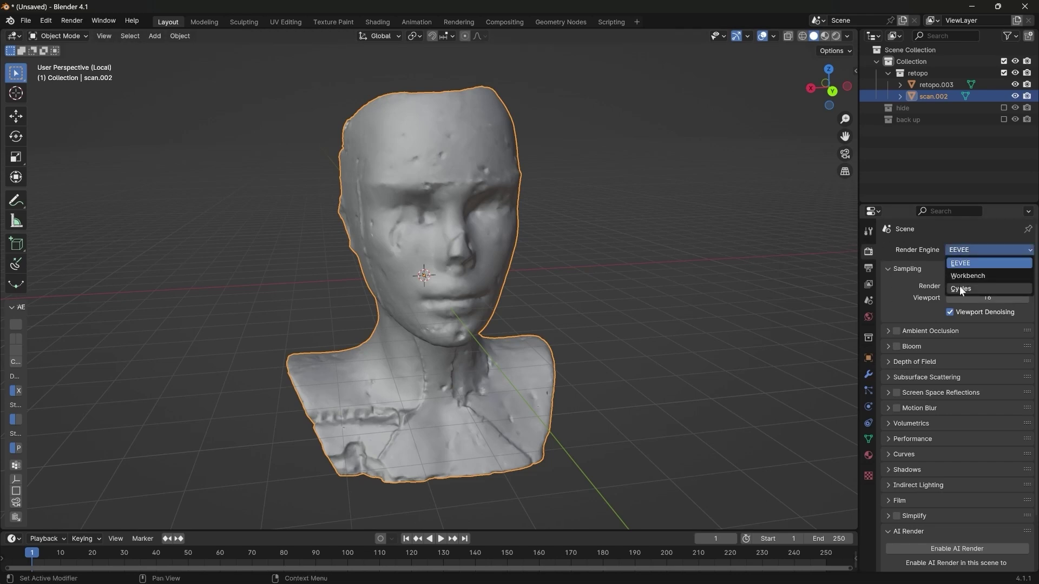
left_click(960, 288)
left_click(959, 280)
left_click(956, 304)
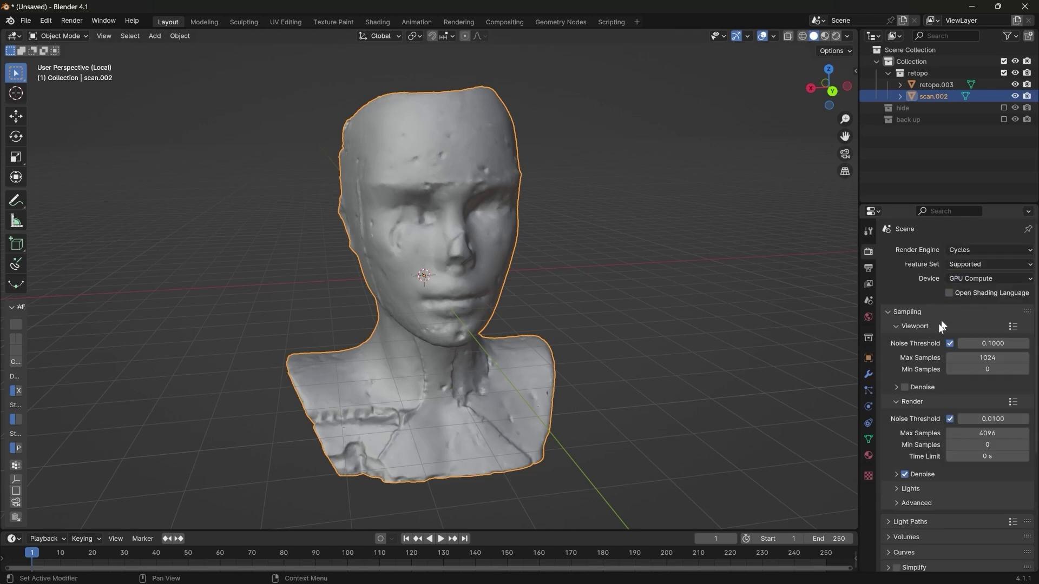
Step: Set the bake type to Diffuse with only the Color contribution enabled, turning off Direct and Indirect
scroll(920, 397, "down", 6)
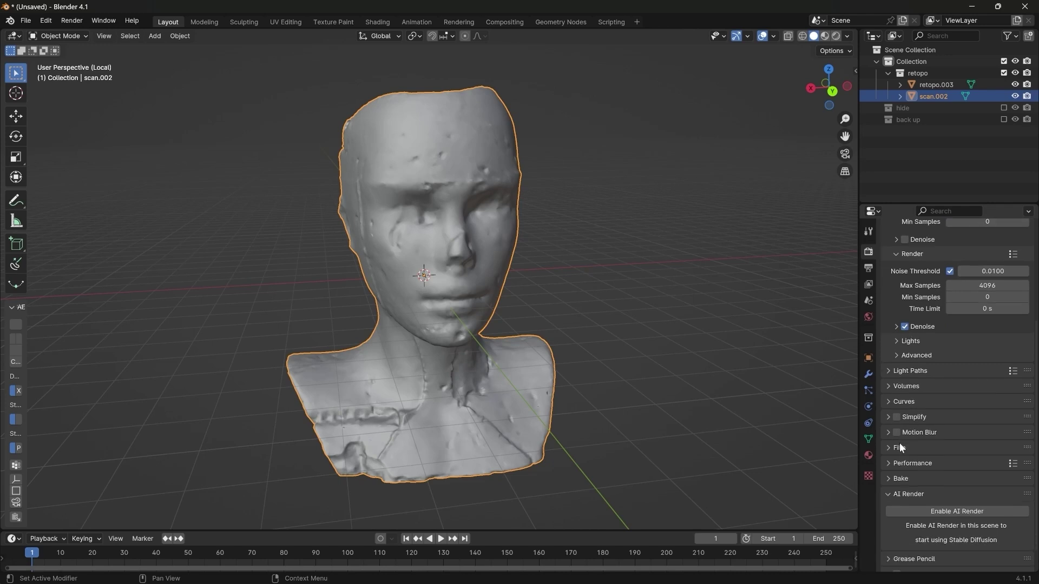
scroll(894, 449, "down", 1)
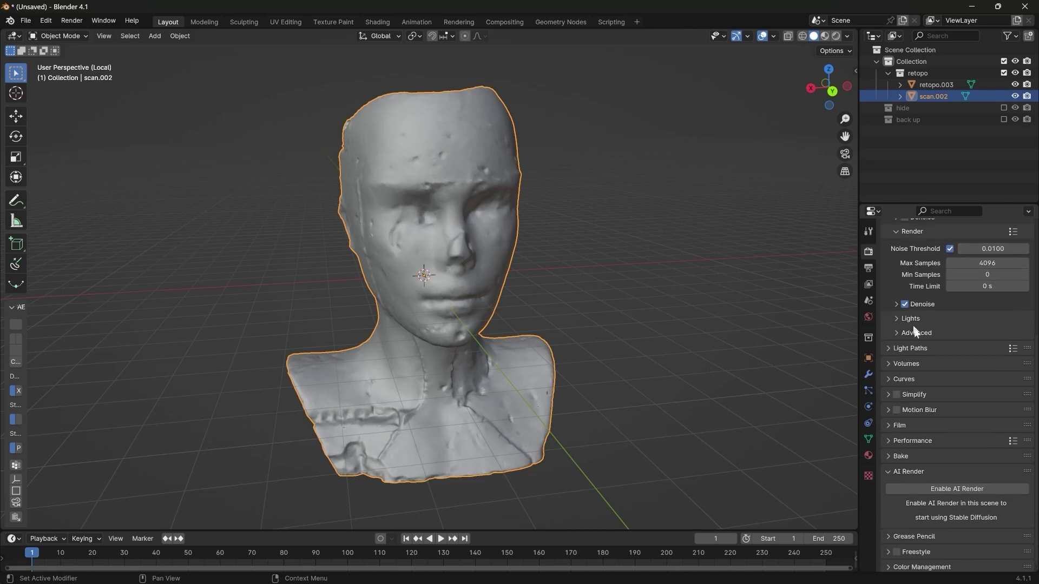
left_click(894, 455)
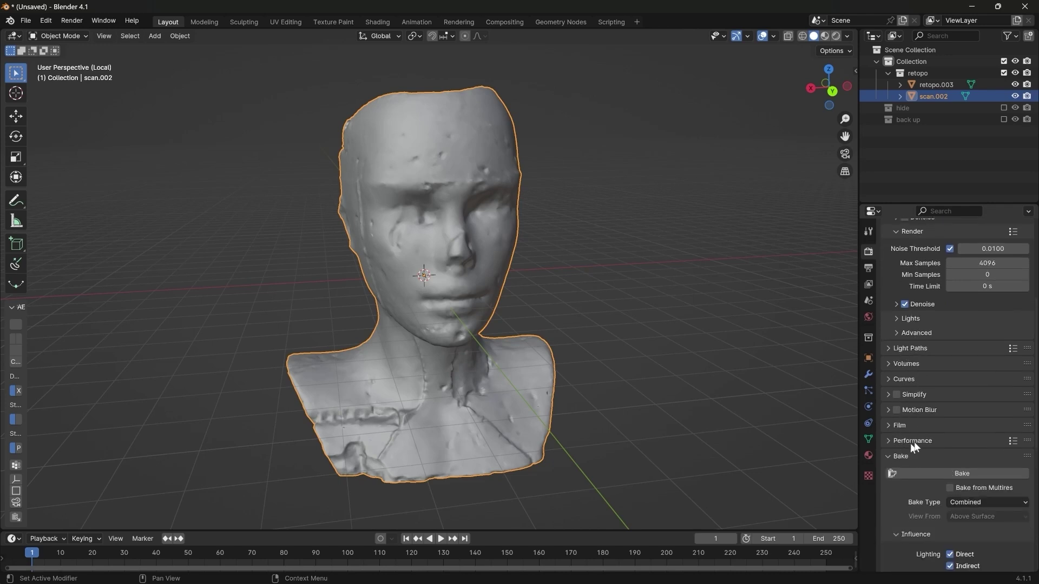
scroll(913, 446, "down", 5)
left_click(972, 393)
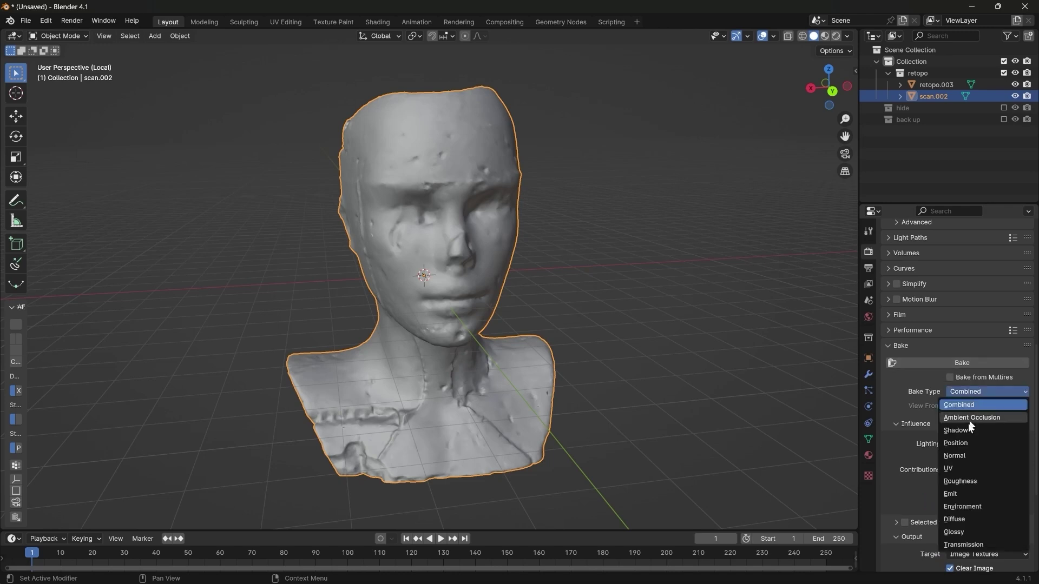
left_click(960, 519)
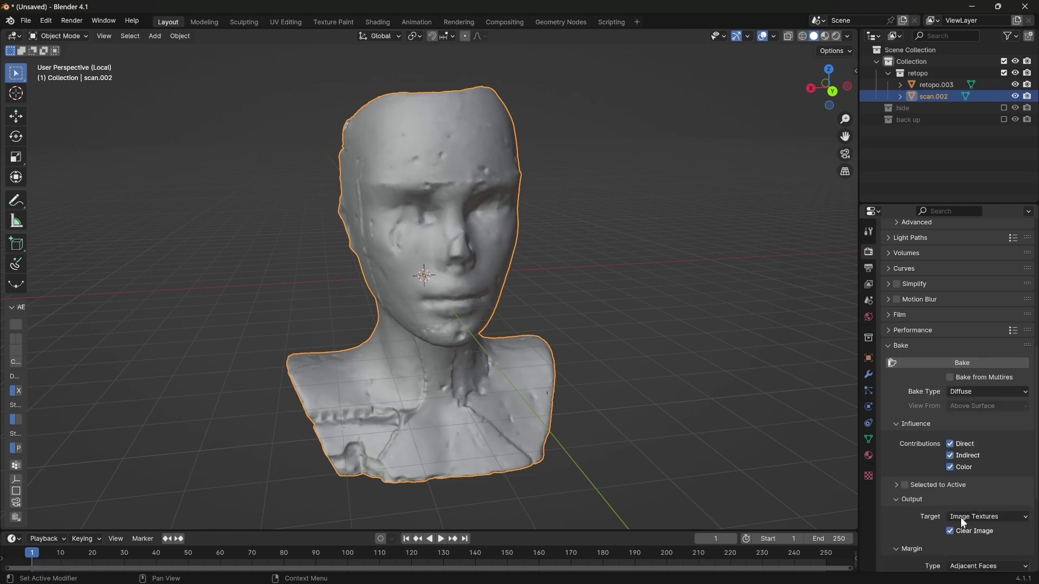
left_click(950, 455)
scroll(965, 466, "down", 3)
middle_click_drag(965, 466, 938, 374)
scroll(938, 374, "down", 2)
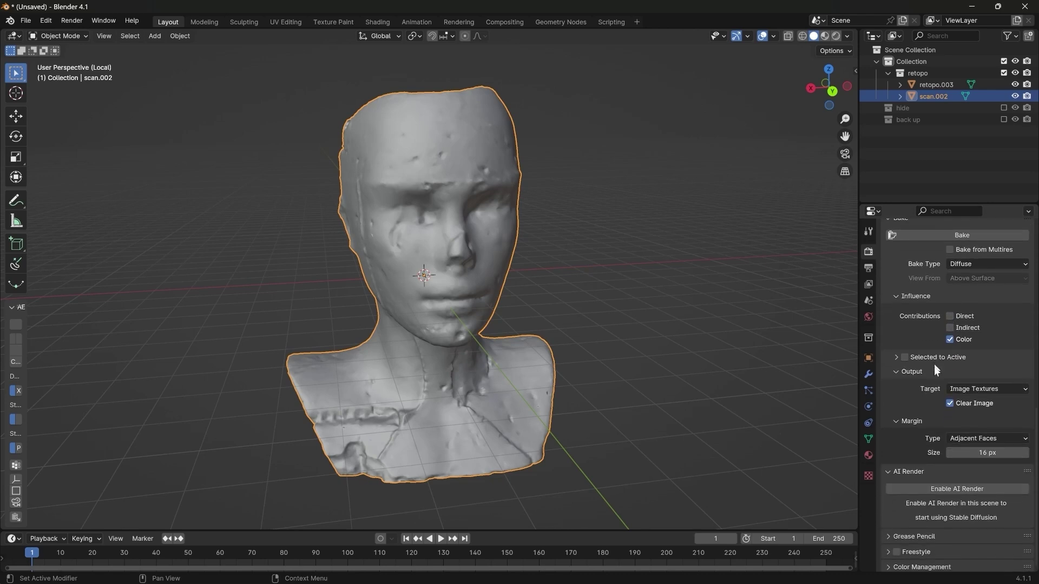
Step: Enable Selected to Active baking with a Max Ray Distance of 0.3 m, and leave the isolated view
left_click(905, 358)
left_click(896, 358)
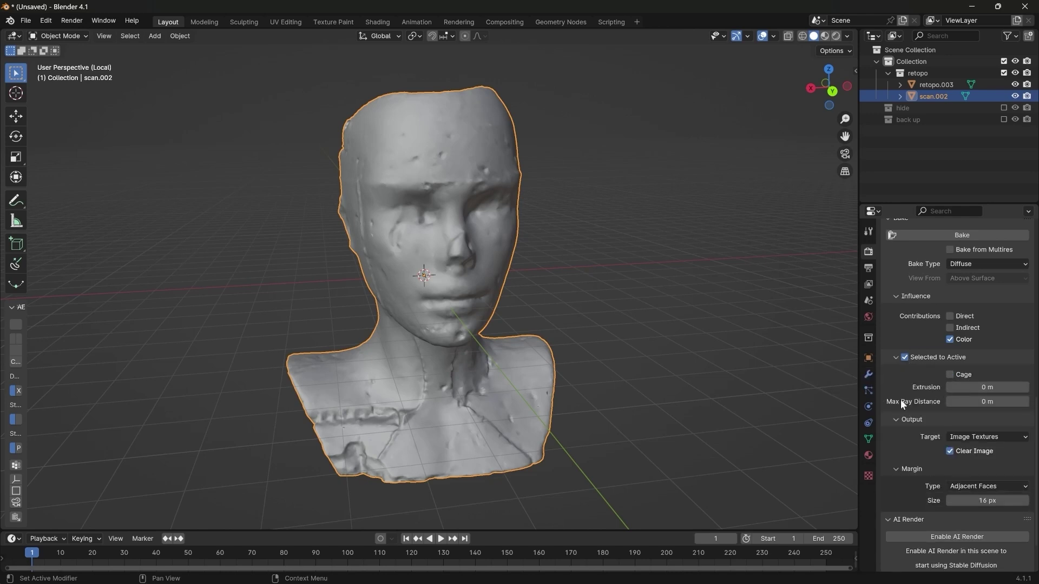
left_click(1007, 402)
type("0.3")
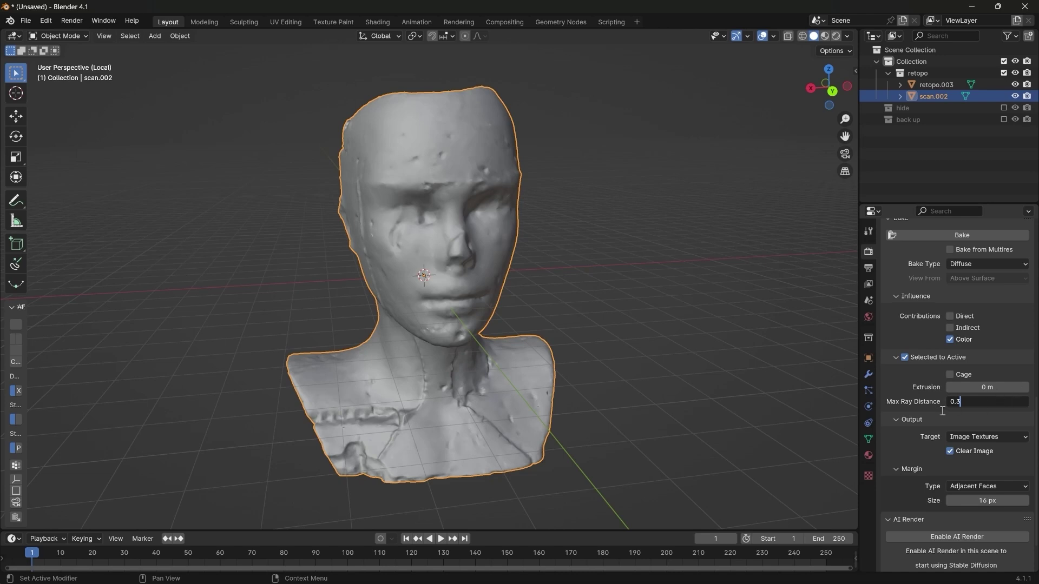
key("Return")
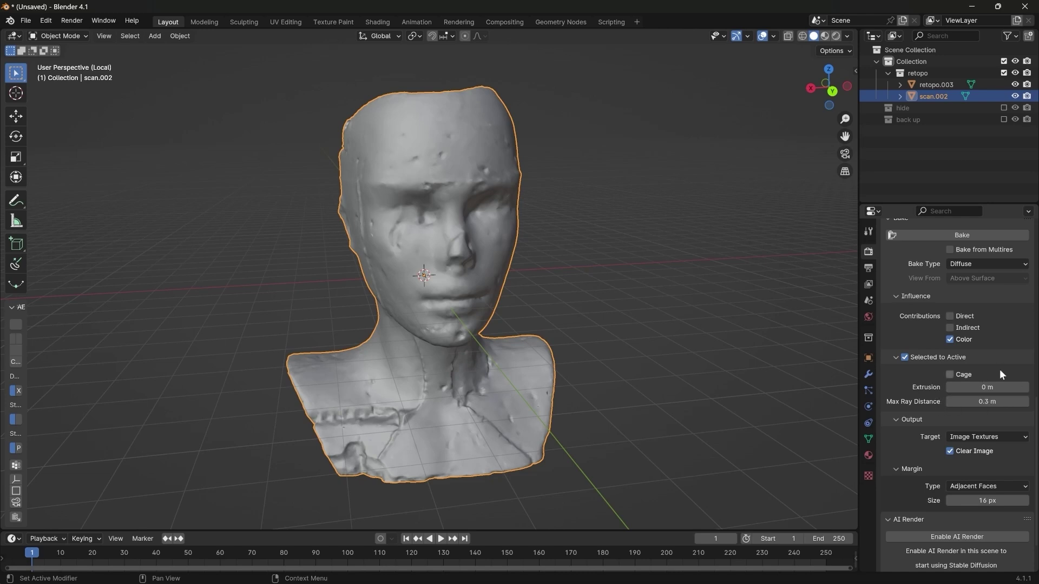
key("KP_Divide")
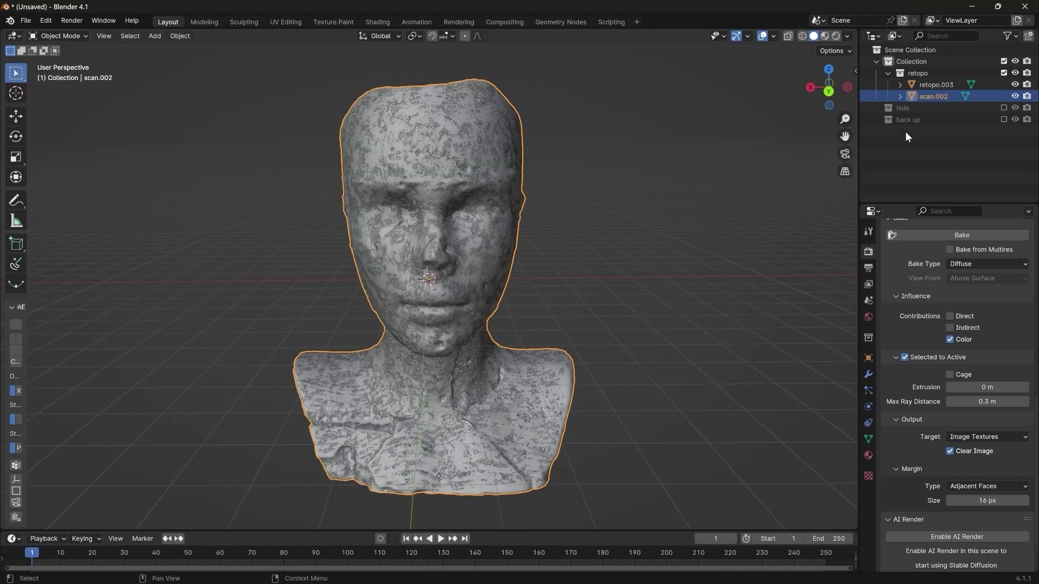
Step: Rename the retopo.003 object as "retopo high"
double_click(938, 84)
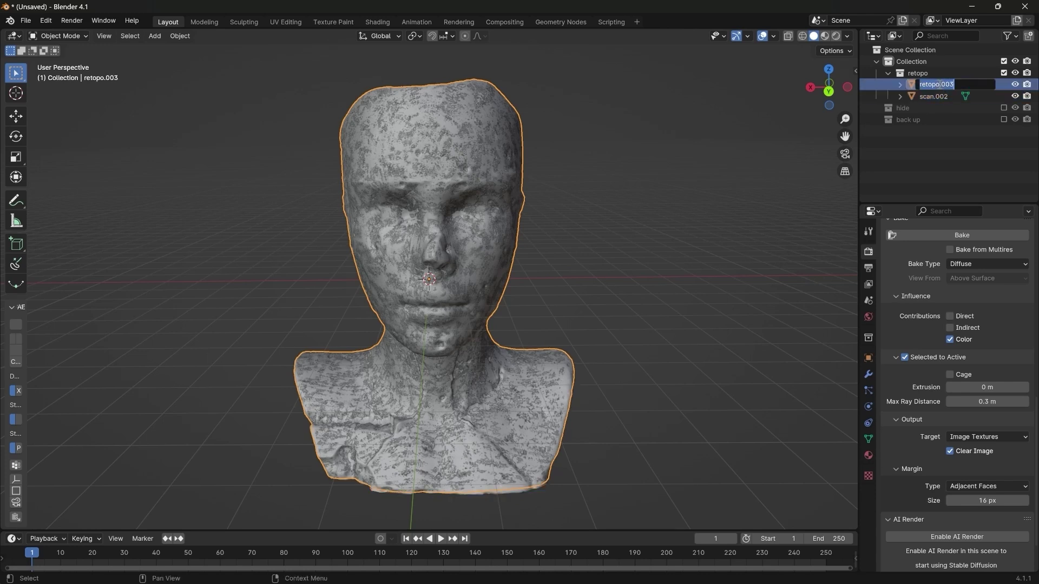
key("End")
key("BackSpace")
key("BackSpace")
key("BackSpace")
key("BackSpace")
type("high")
key("Return")
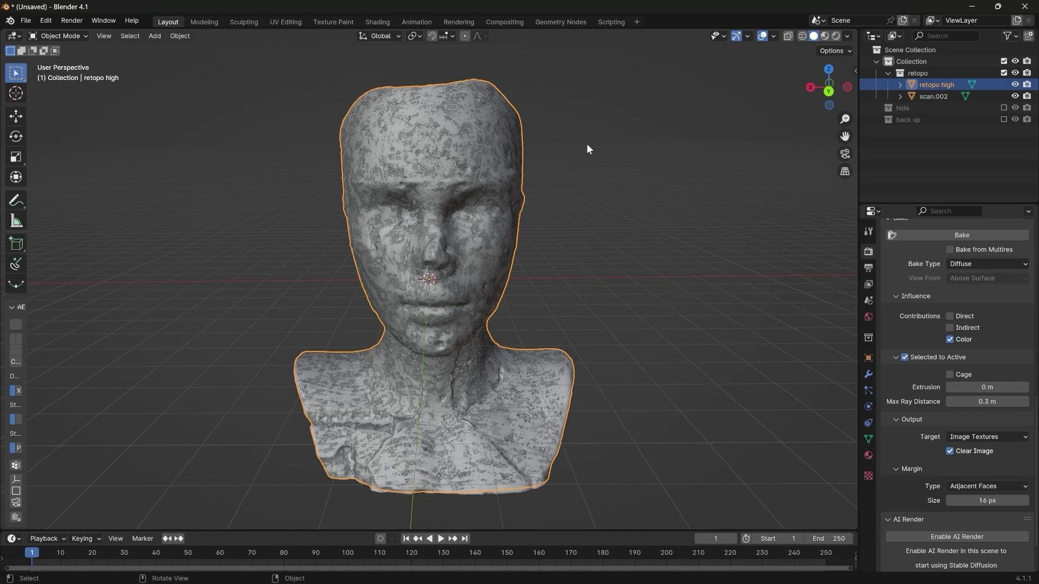
Step: Isolate retopo high and examine its mesh density in Wireframe shading before returning to the full scene in Solid
key("KP_Divide")
scroll(586, 274, "up", 5)
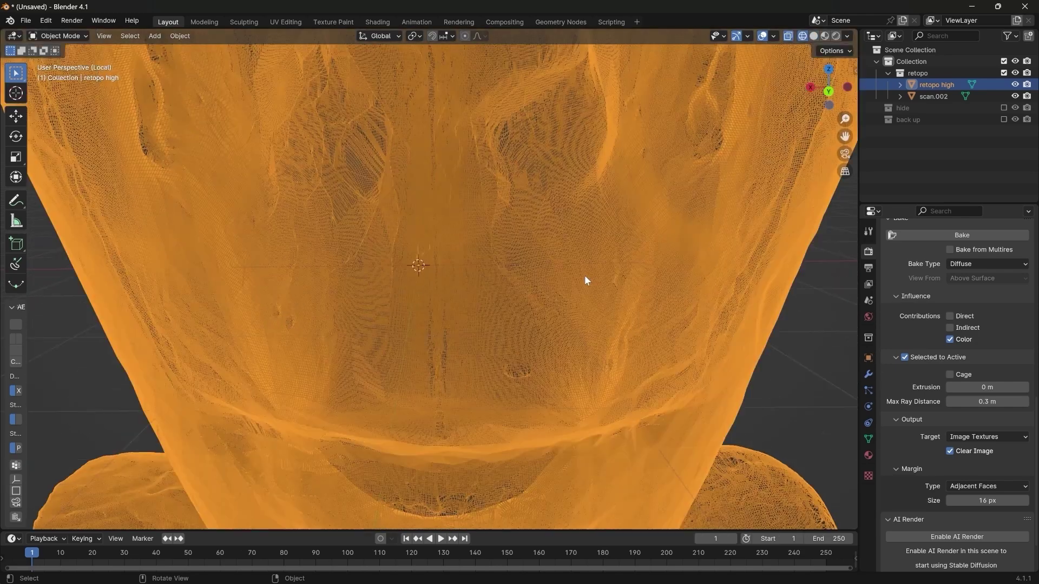
scroll(584, 275, "down", 5)
key("z")
left_click(652, 261)
key("alt+z")
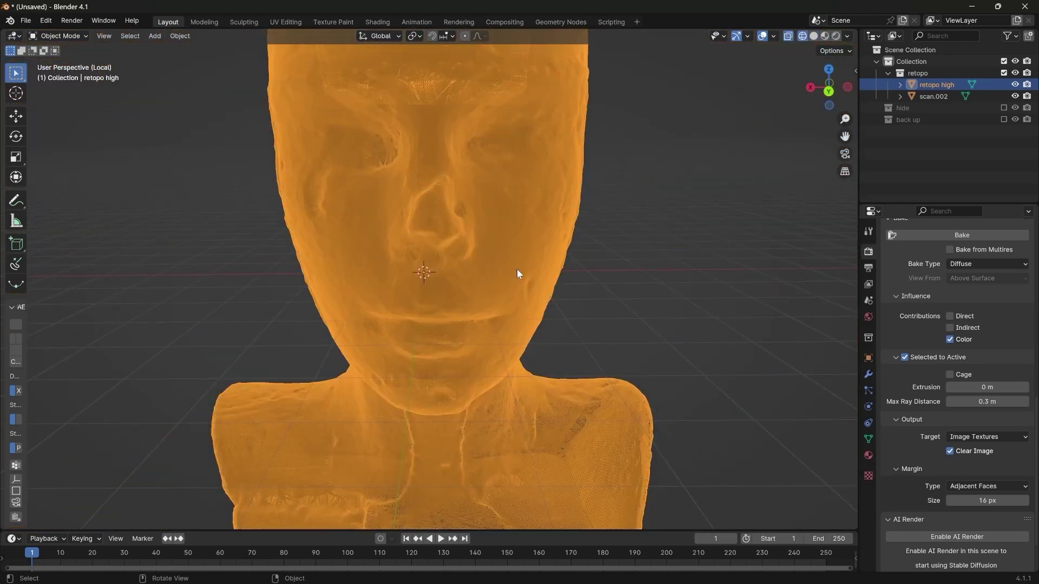
scroll(543, 281, "up", 3)
mouse_move(543, 278)
middle_mouse_down()
mouse_move(554, 290)
mouse_move(536, 291)
middle_mouse_up()
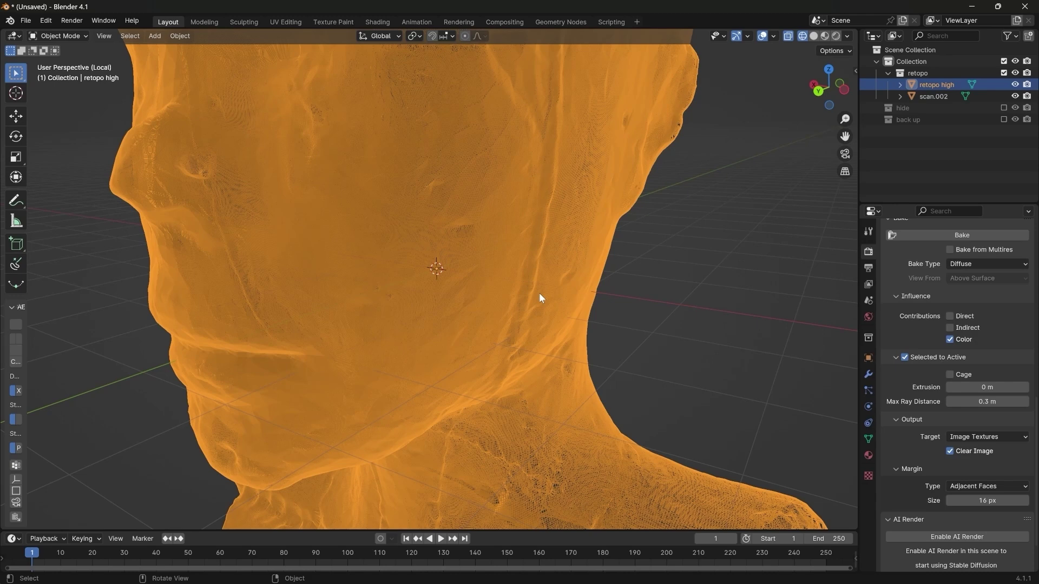
key("KP_Divide")
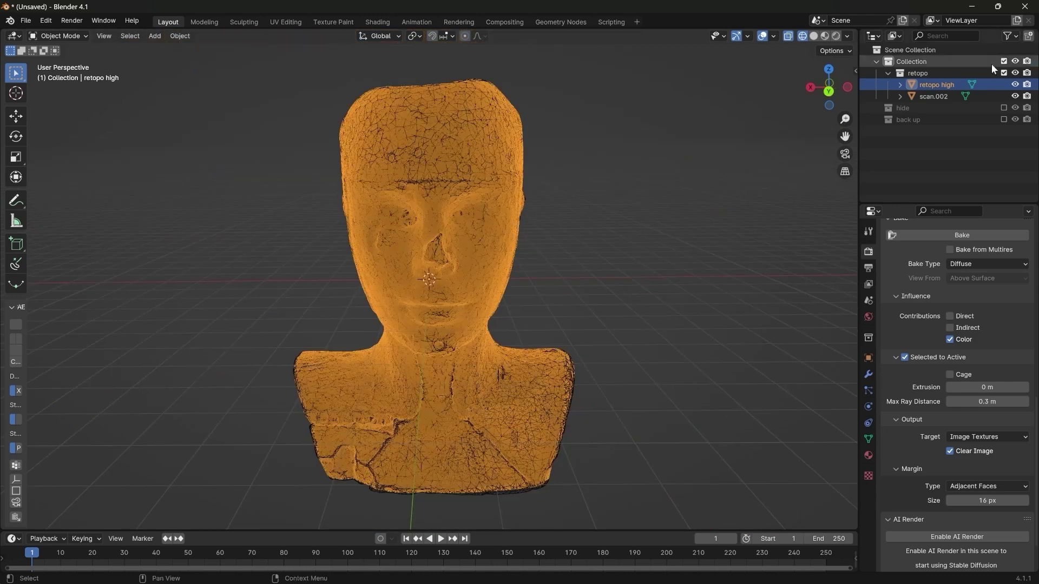
key("z")
left_click(849, 151)
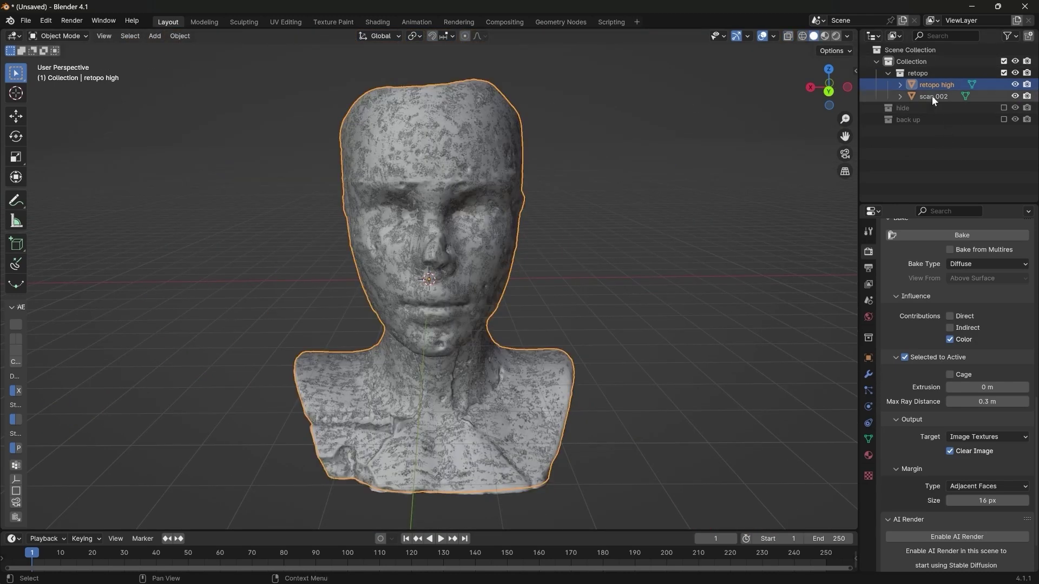
Step: Try to bake the diffuse color from scan.002 onto retopo high, with retopo high as the active object
left_click(931, 96)
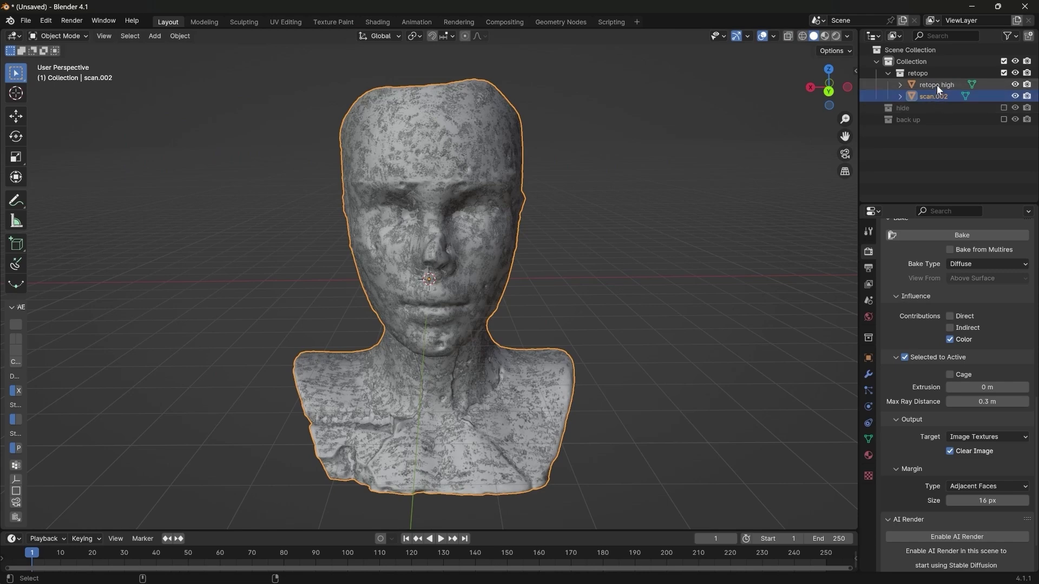
left_click(936, 85, "ctrl")
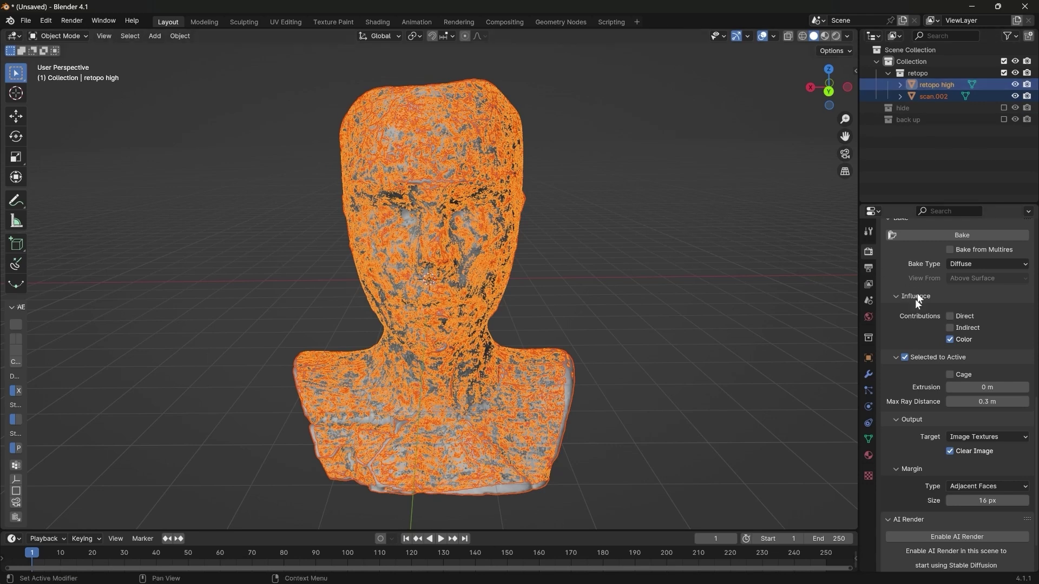
scroll(965, 484, "down", 2)
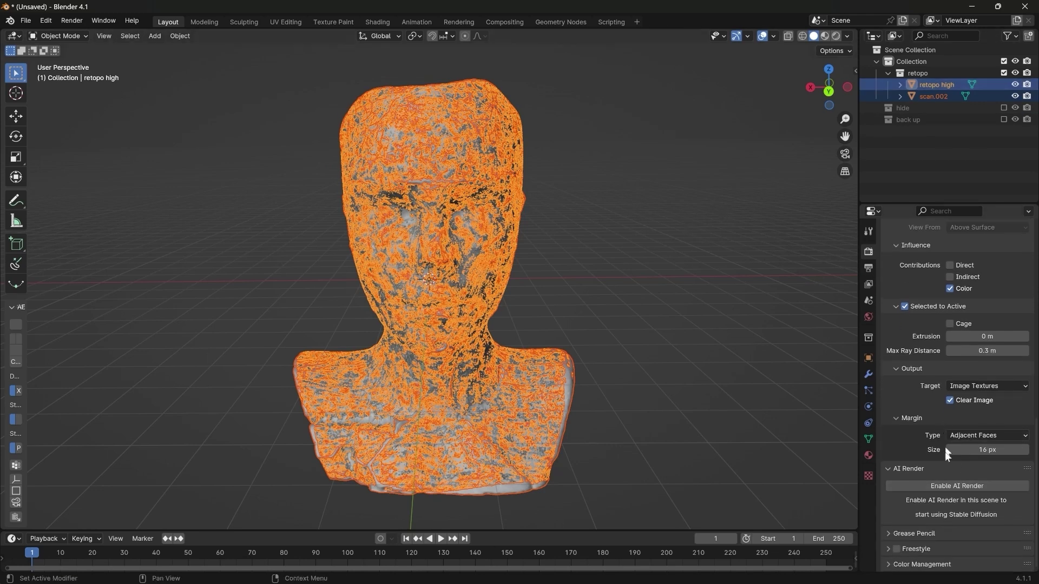
scroll(943, 433, "up", 5)
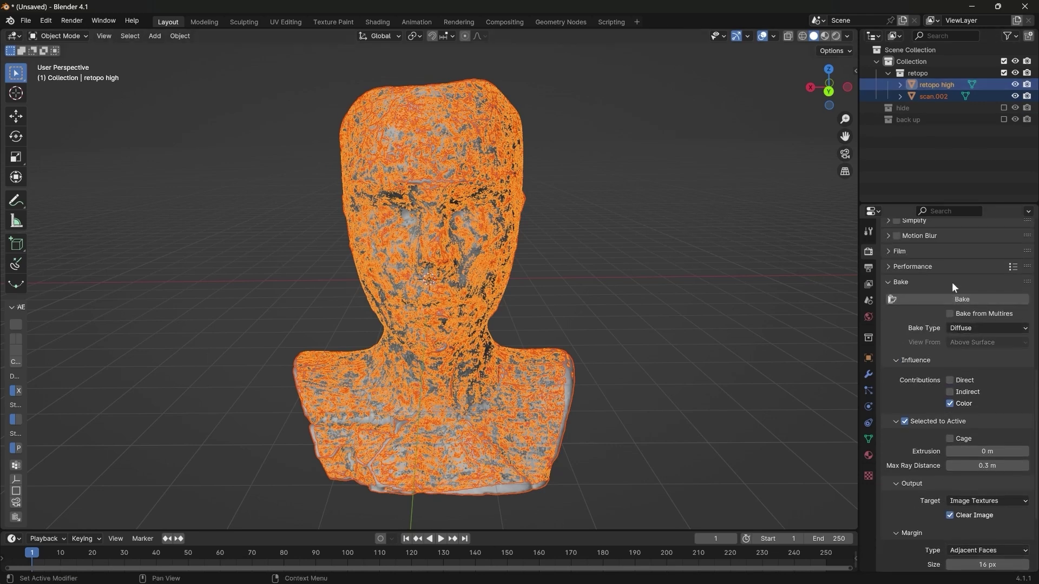
left_click(952, 300)
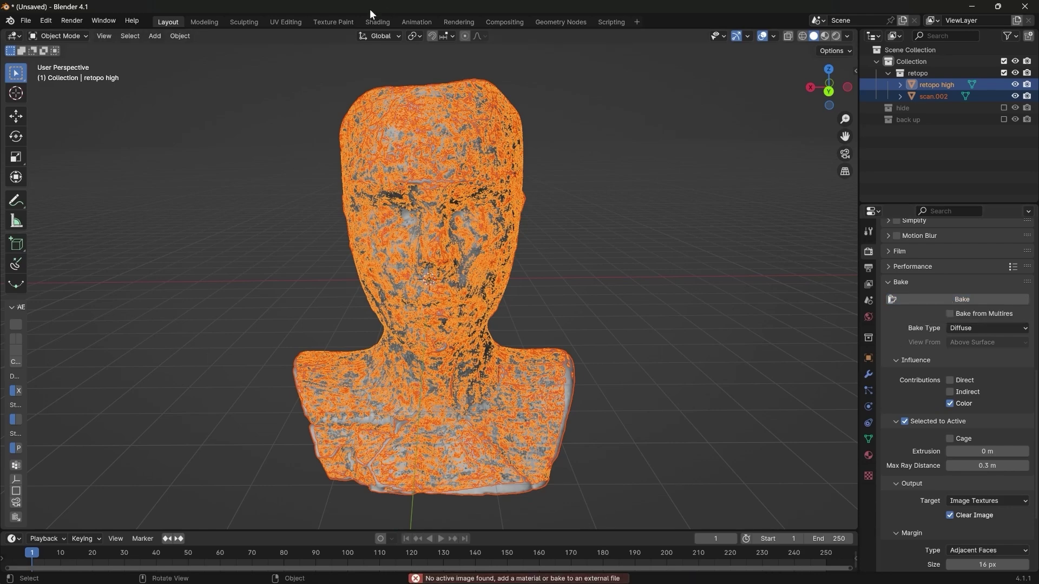
Step: Create a new material for retopo high in the Shading workspace
left_click(377, 22)
mouse_move(812, 102)
left_mouse_down()
mouse_move(779, 114)
mouse_move(813, 102)
left_mouse_up()
left_click(928, 85)
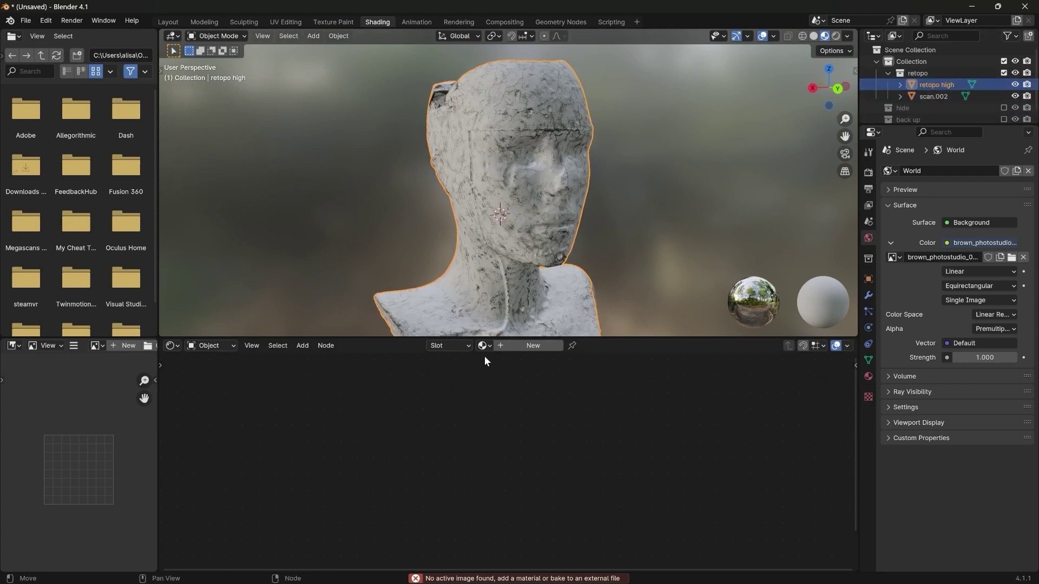
left_click(516, 346)
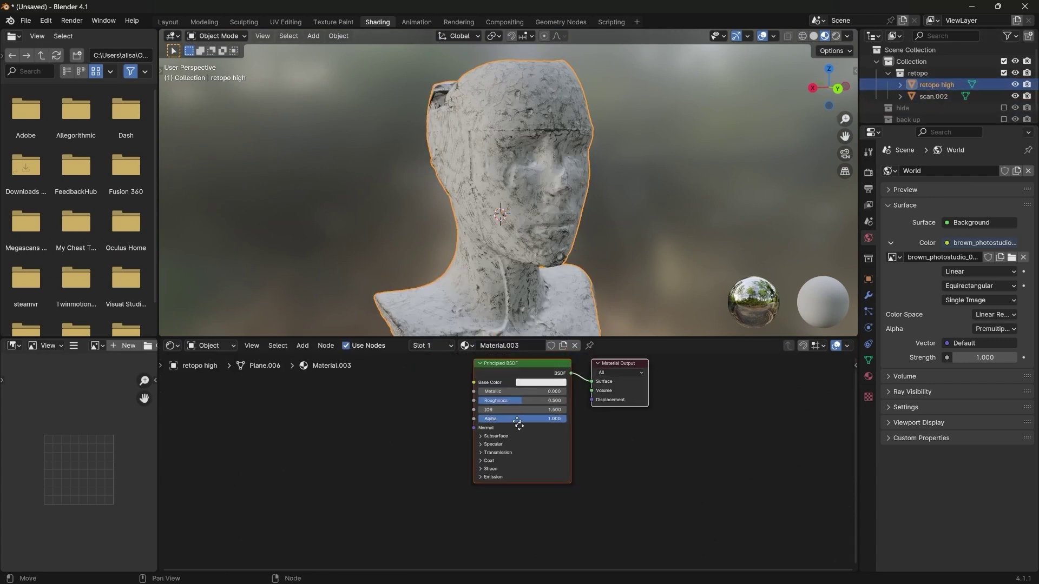
Step: Add an Image Texture node and connect its Color output to the Principled BSDF's Base Color
key("shift+a")
left_click(476, 399)
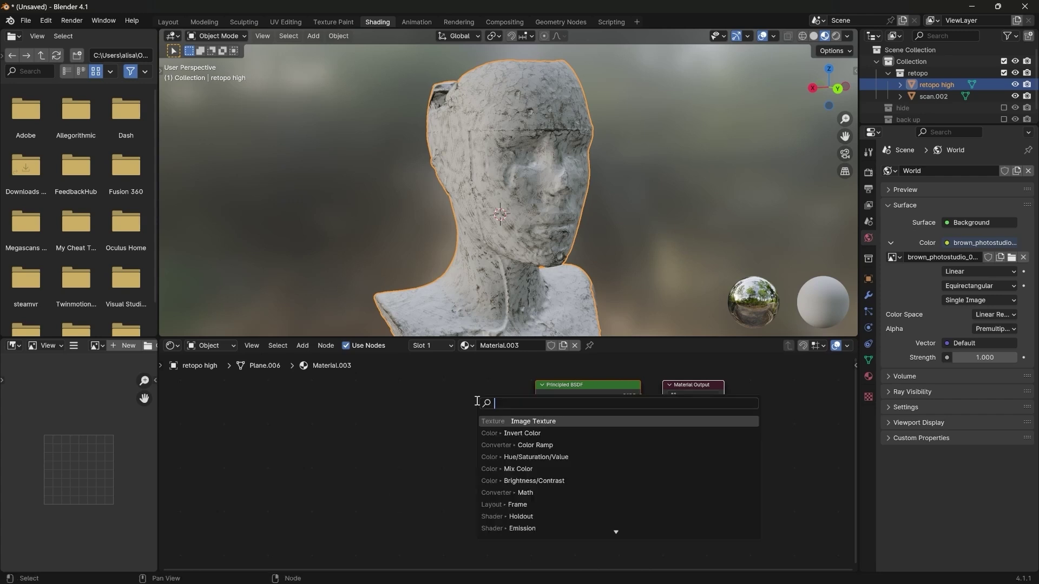
type("imag")
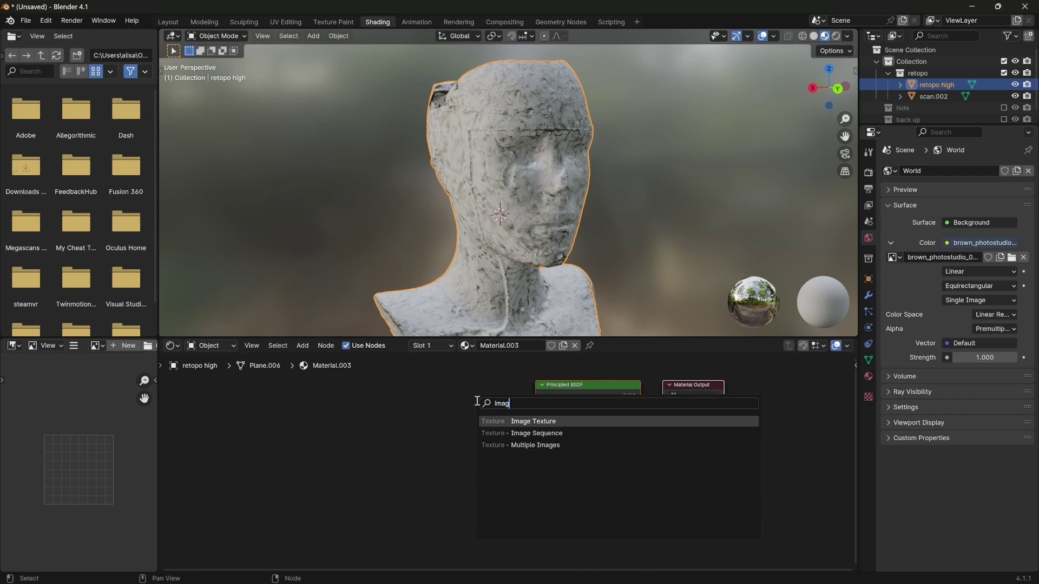
key("Return")
left_click(379, 405)
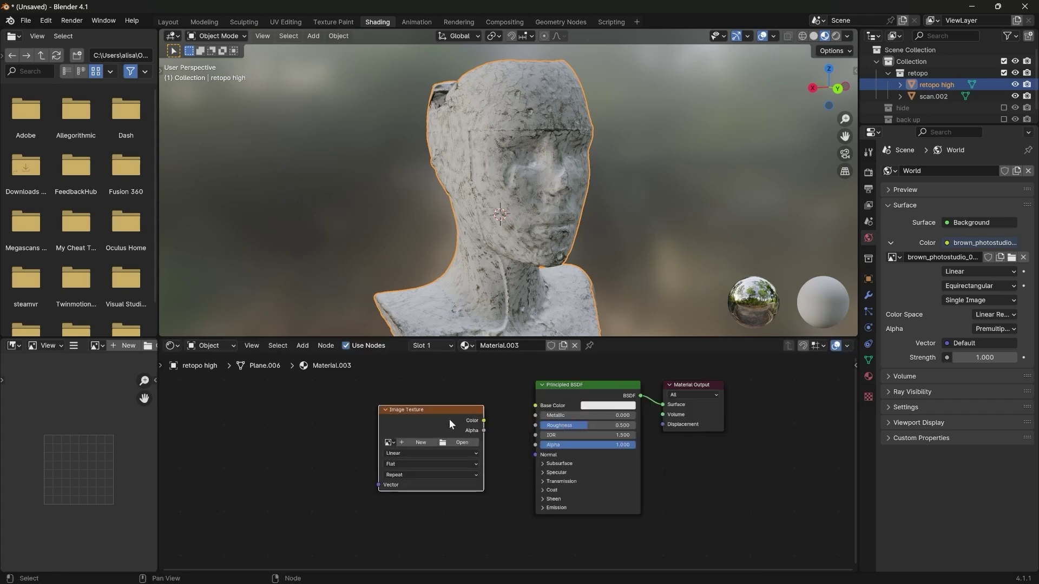
left_click_drag(484, 420, 535, 405)
left_click(416, 443)
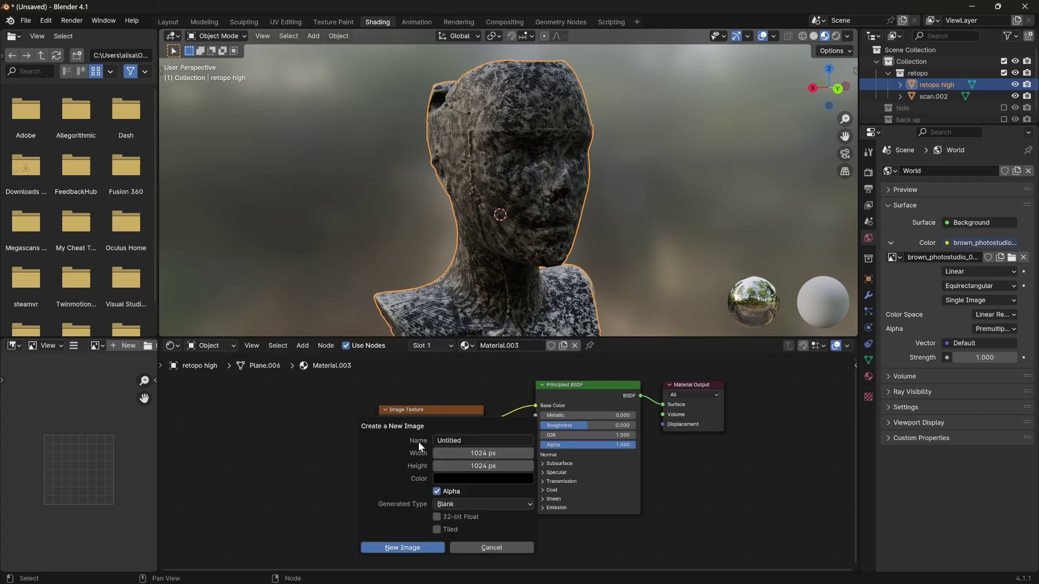
left_click(483, 441)
type("new uvs")
key("Tab")
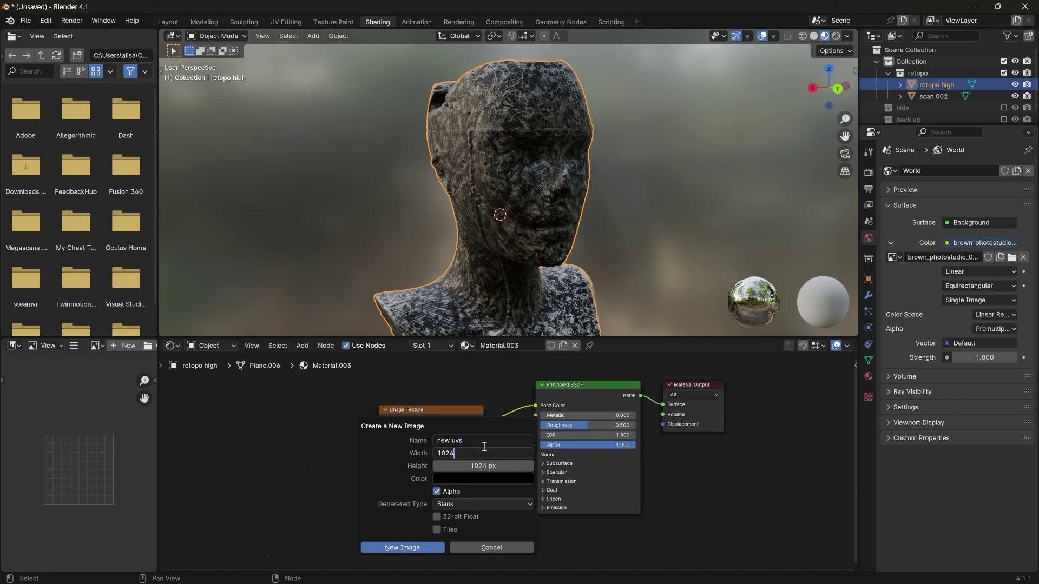
type("*2")
key("Tab")
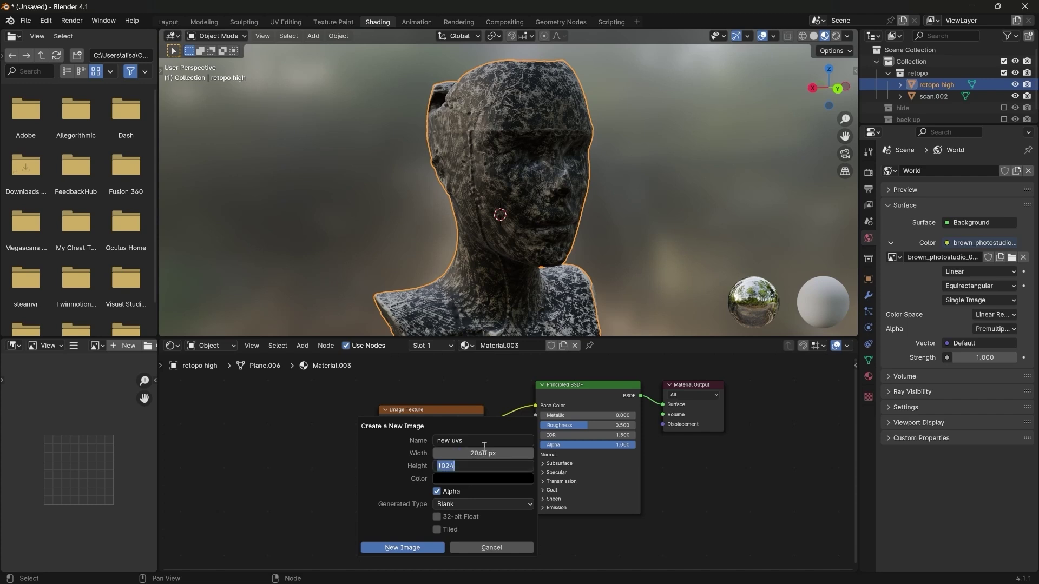
key("End")
type("*2")
key("Return")
left_click(468, 503)
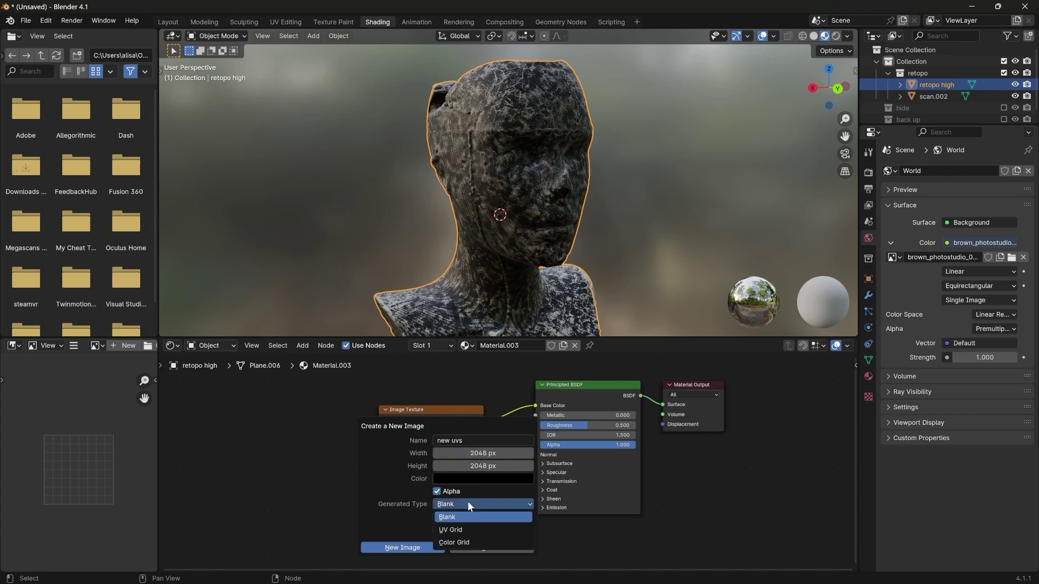
left_click(460, 530)
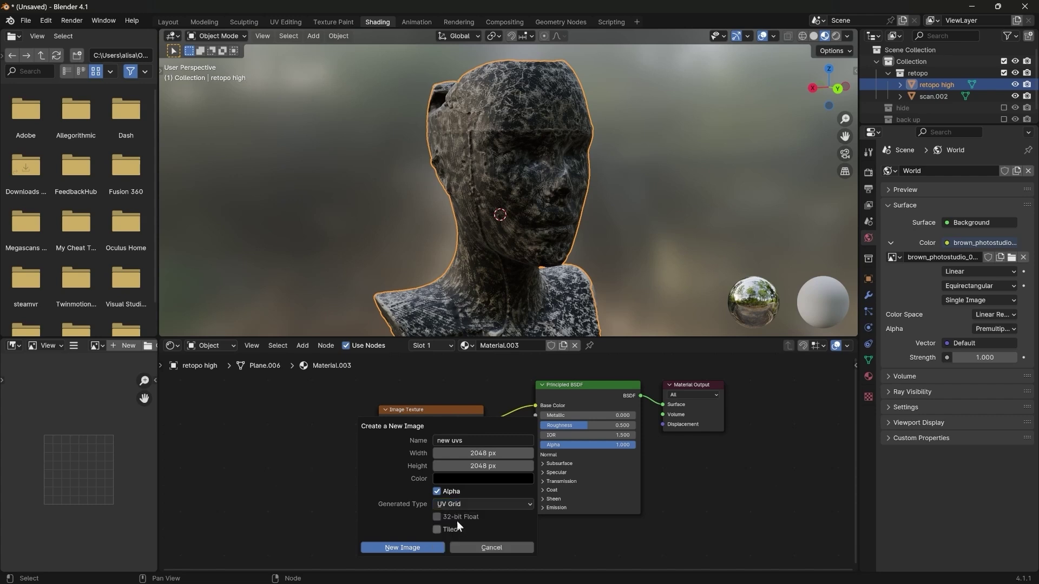
Step: Change the Image Editor area to a UV Editor and view the isolated retopo high's UV layout in Edit Mode
left_click(19, 351)
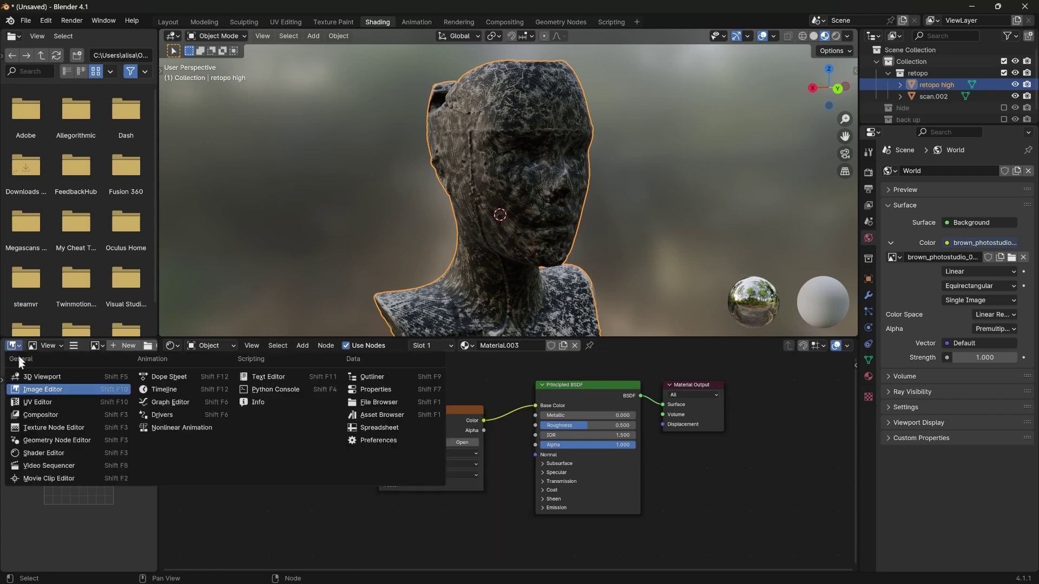
left_click(47, 405)
key("KP_Divide")
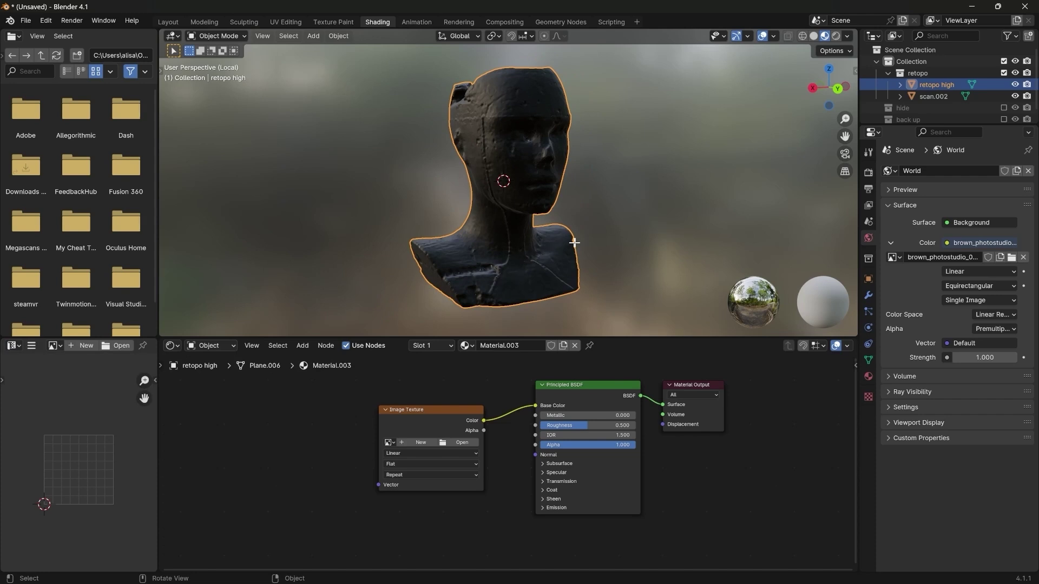
key("Tab")
scroll(551, 243, "up", 4)
scroll(552, 243, "down", 2)
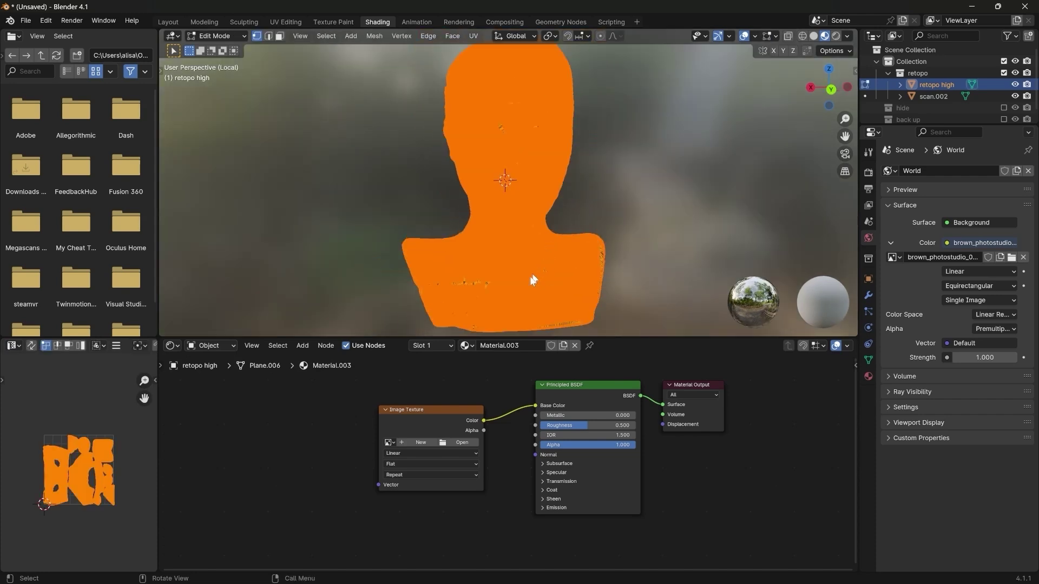
key("Tab")
scroll(508, 288, "up", 1)
Step: Create a new 2048 x 2048 px image of generated type UV Grid in the Image Texture node
left_click(420, 442)
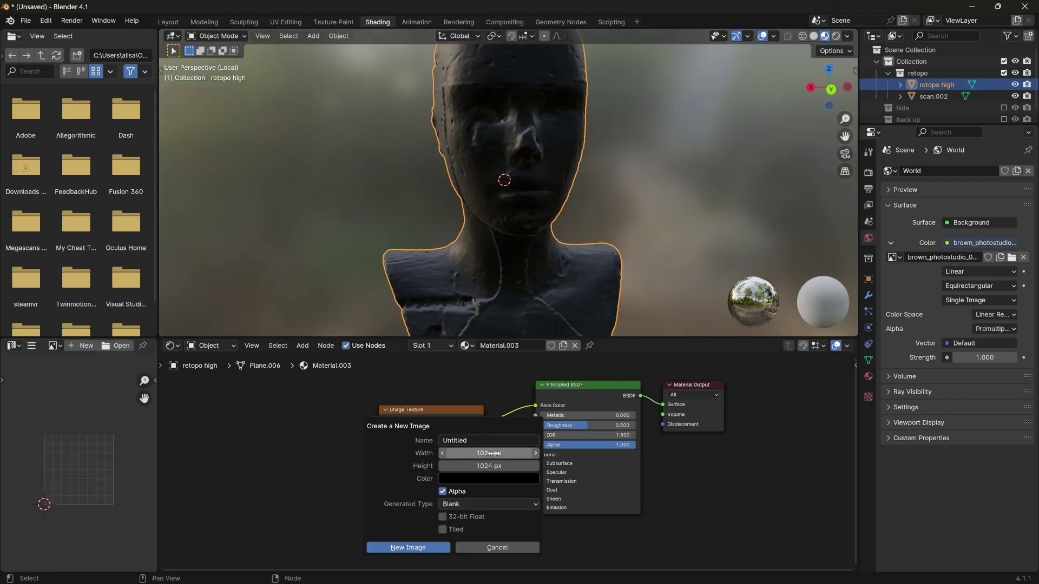
left_click(488, 441)
left_click(487, 454)
left_click(492, 452)
key("Tab")
key("End")
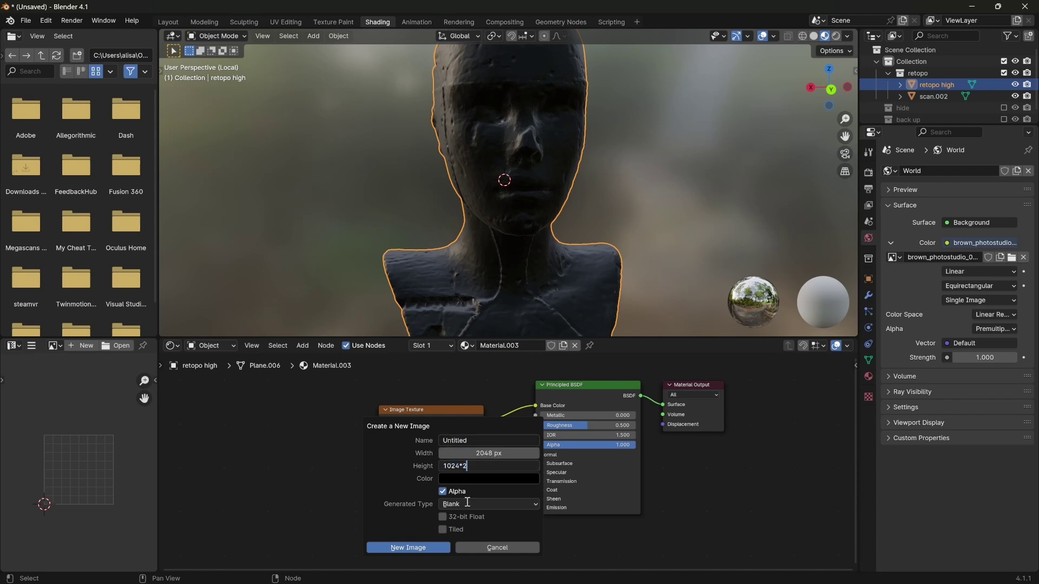
type("*2")
left_click(467, 503)
left_click(456, 528)
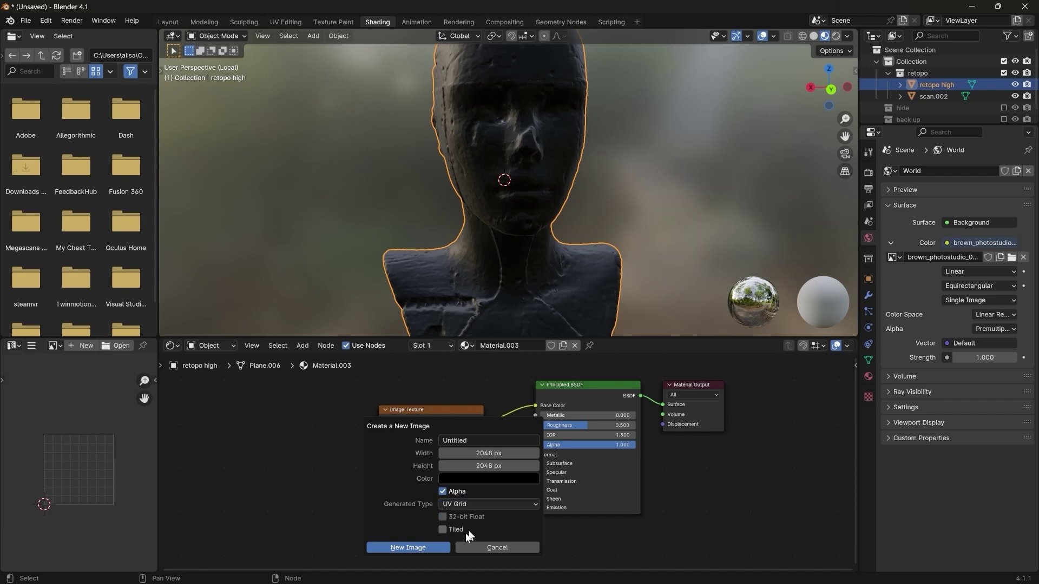
left_click(416, 547)
Step: Examine the UV grid on retopo high and its UV layout for stretching, returning to Object Mode
middle_click_drag(476, 260, 523, 219)
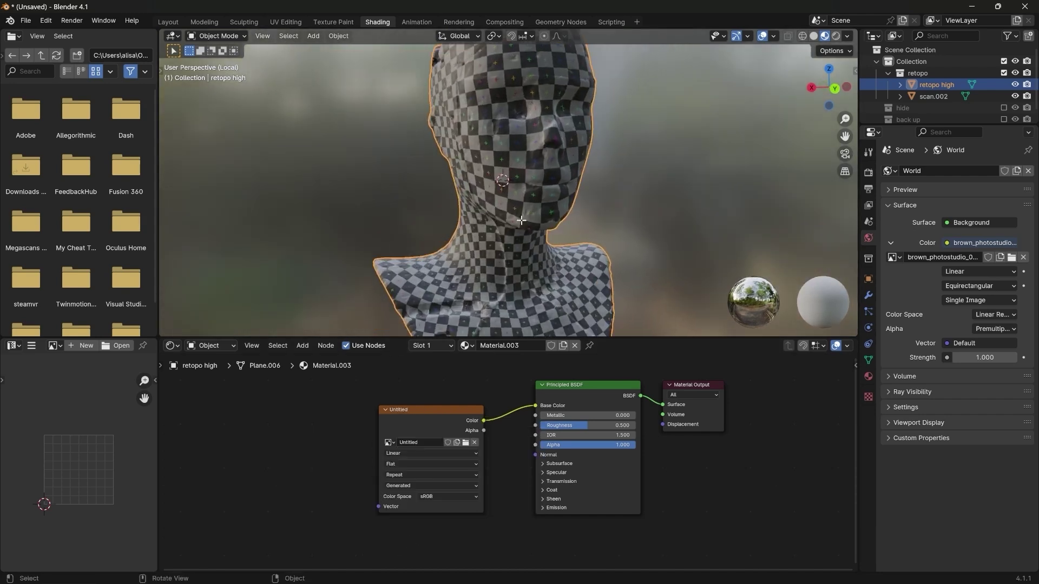
key("Tab")
key("Home")
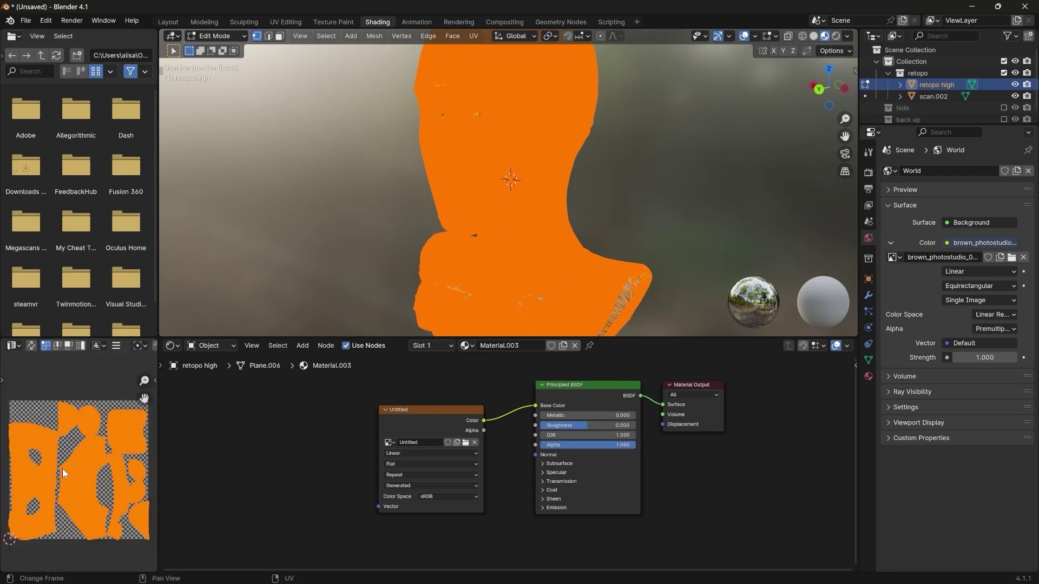
scroll(68, 469, "down", 2)
scroll(63, 465, "up", 2)
key("Tab")
scroll(557, 200, "down", 4)
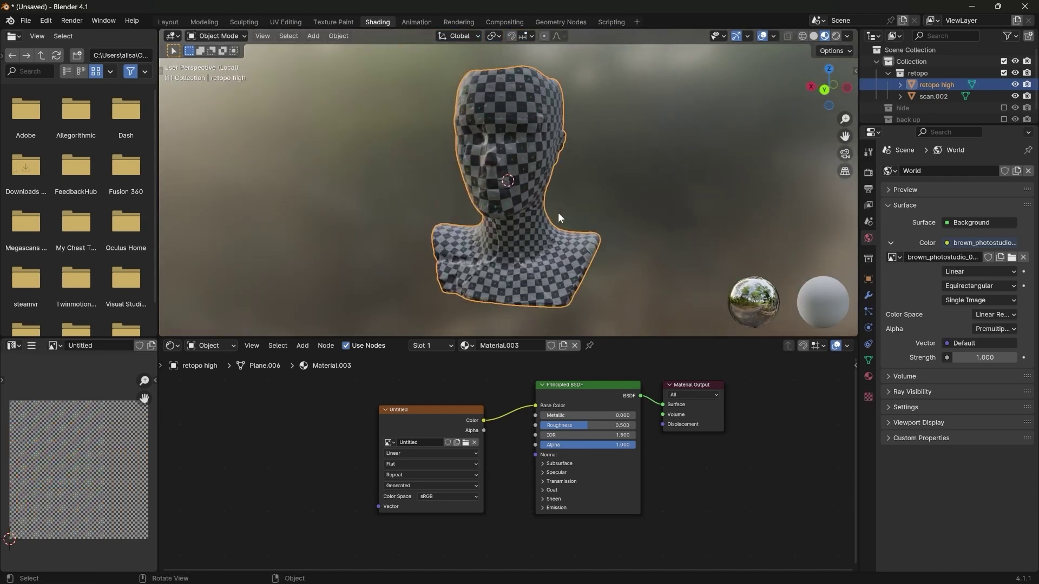
Step: Select the UV Grid image texture node of retopo high as bake target and switch the viewport to Solid shading
left_click(429, 413)
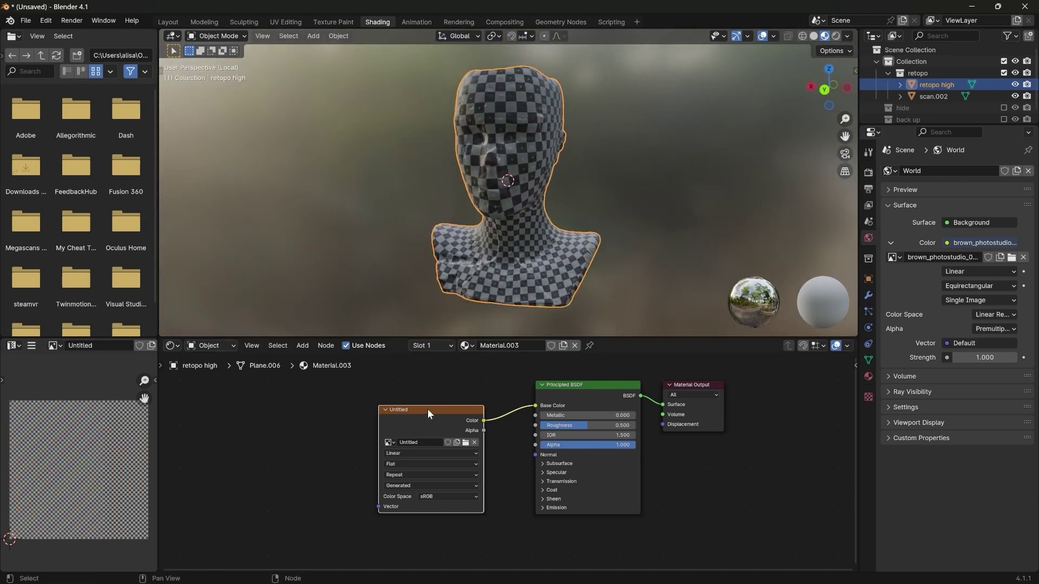
key("z")
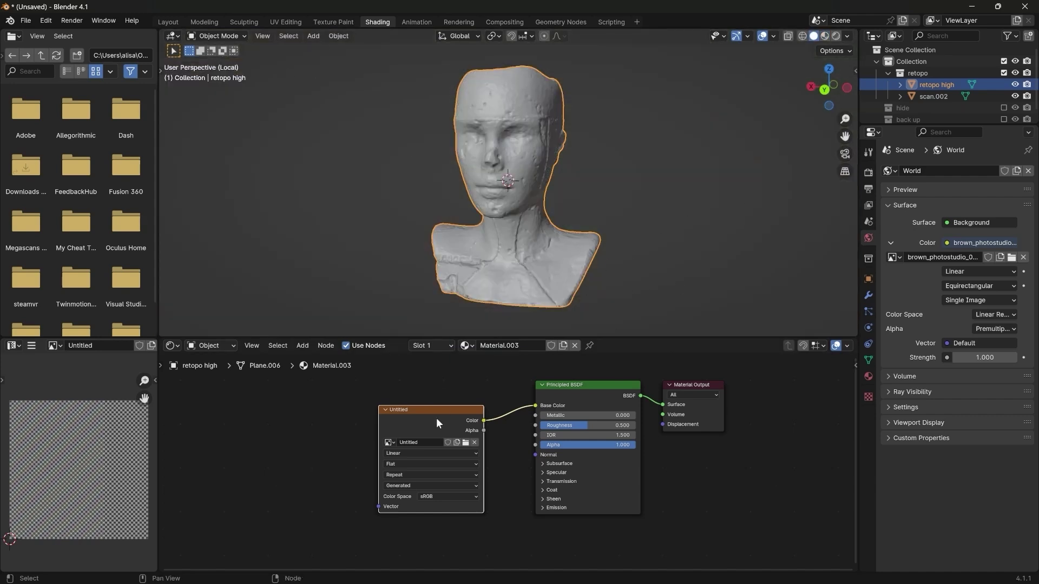
left_click_drag(437, 419, 411, 411)
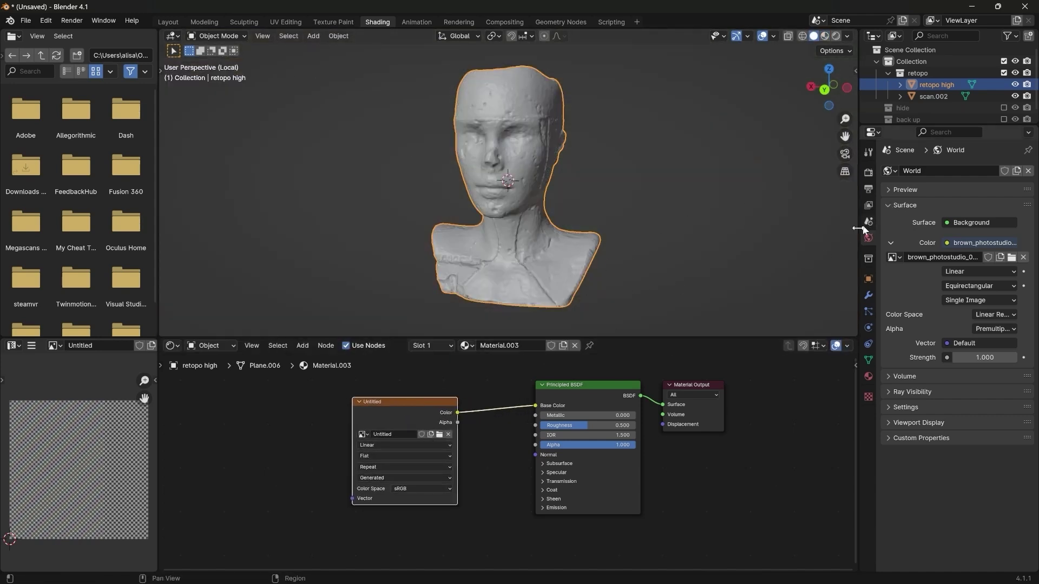
Step: Expand the Cycles bake settings and review the bake type, contributions, Selected to Active and margin options
left_click(869, 173)
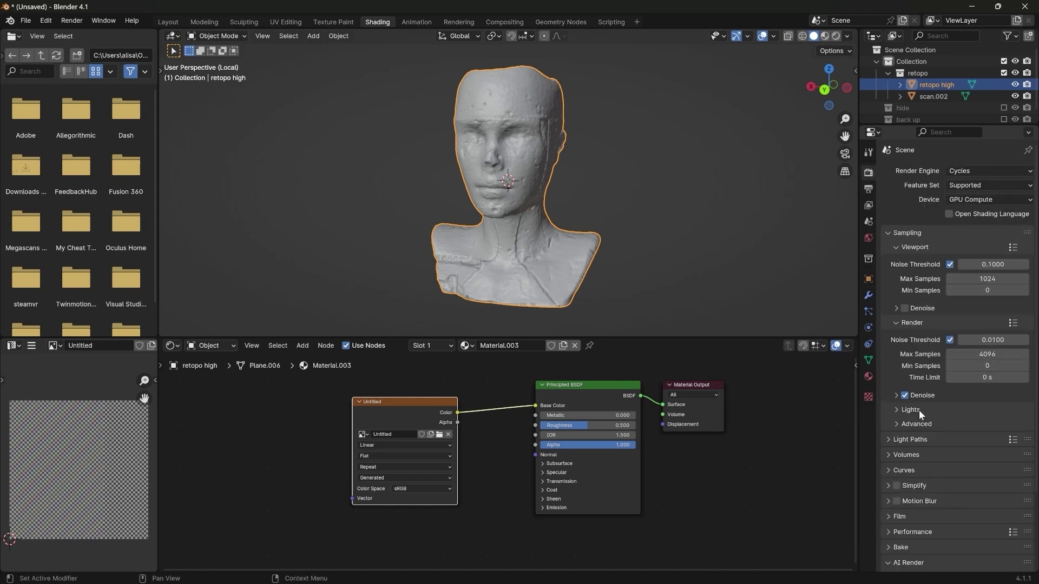
scroll(918, 410, "down", 3)
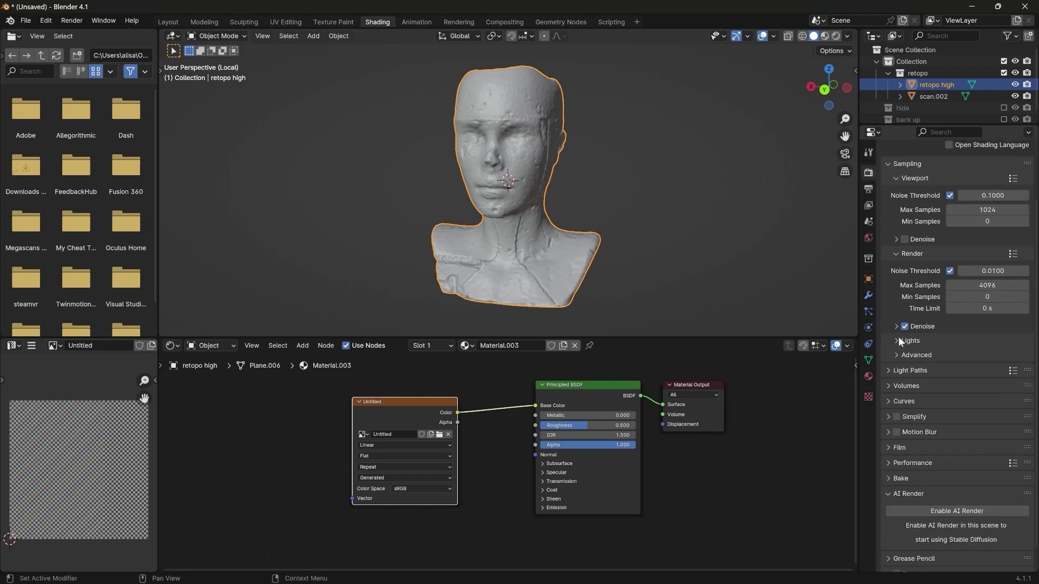
scroll(905, 288, "down", 2)
left_click(914, 433)
scroll(919, 437, "down", 9)
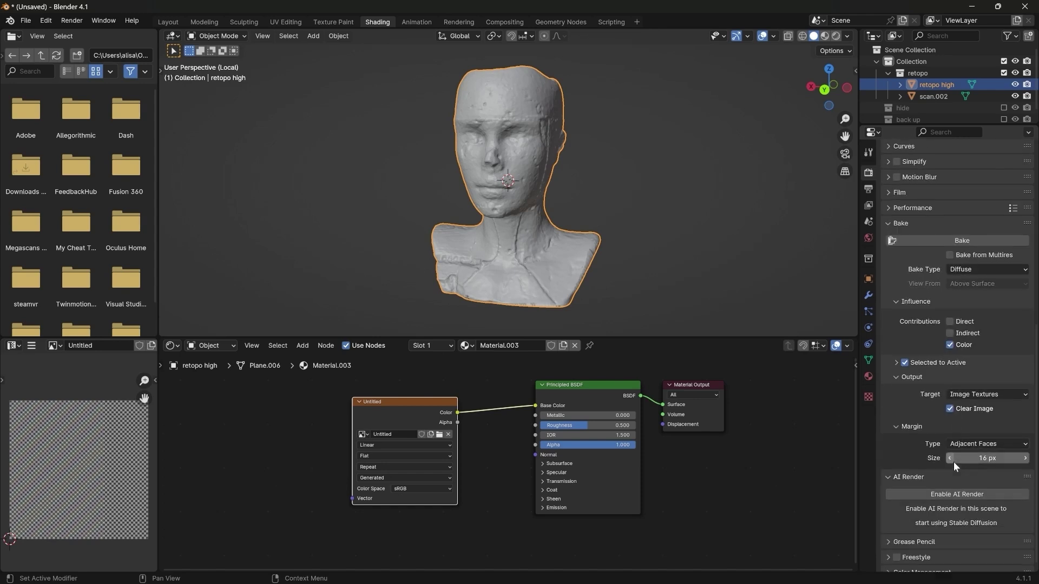
scroll(952, 403, "up", 2)
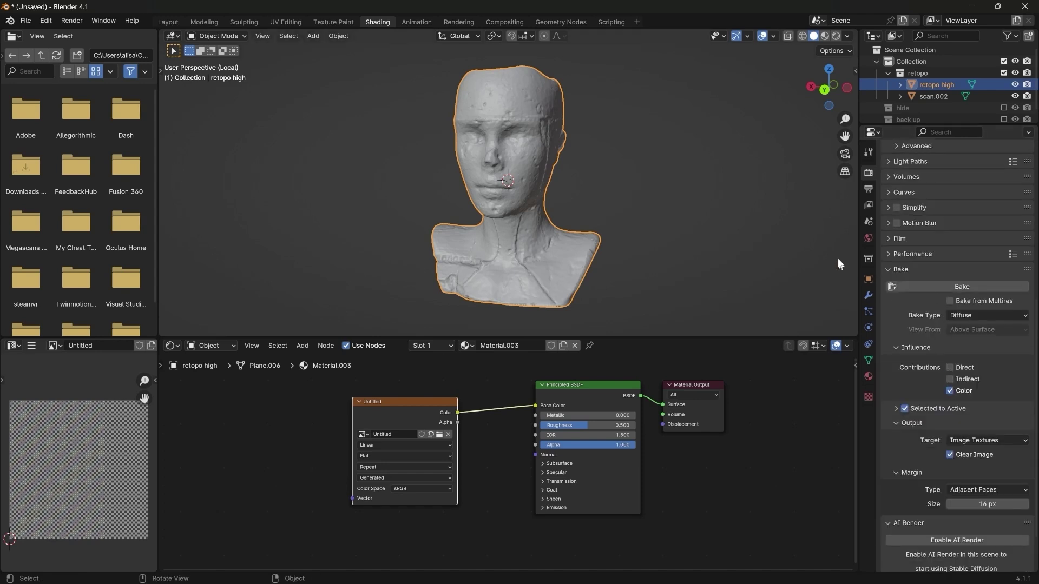
Step: Leave local view, select scan.002 plus retopo high as the active object, and bake the diffuse color
left_click(915, 96)
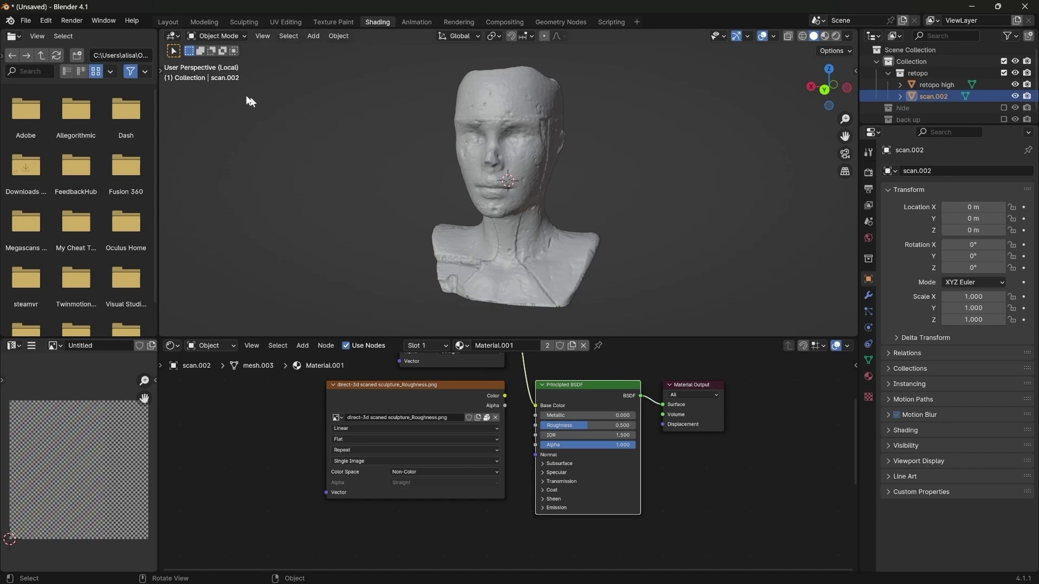
key("KP_Divide")
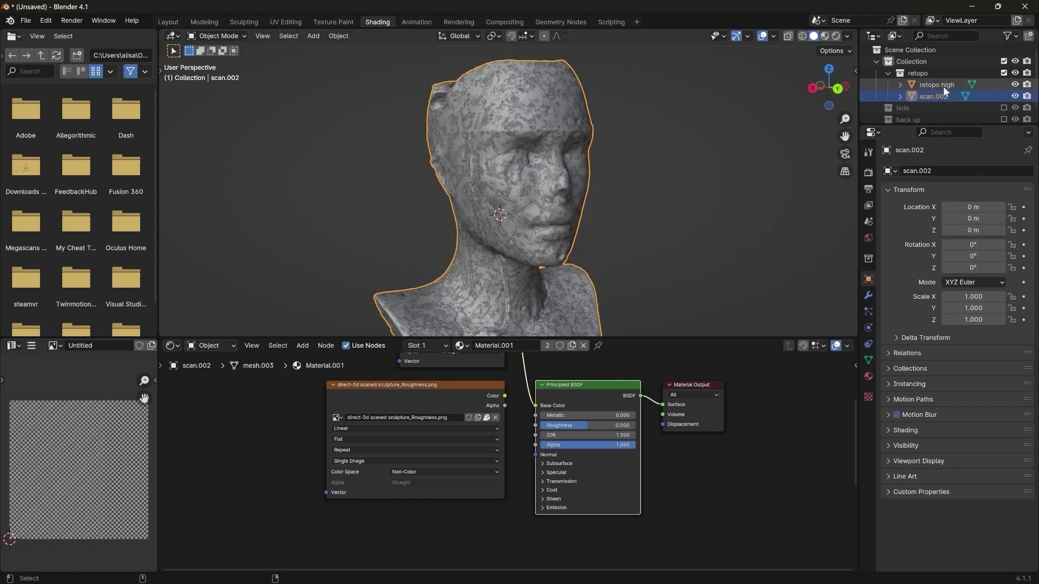
left_click(943, 86, "ctrl")
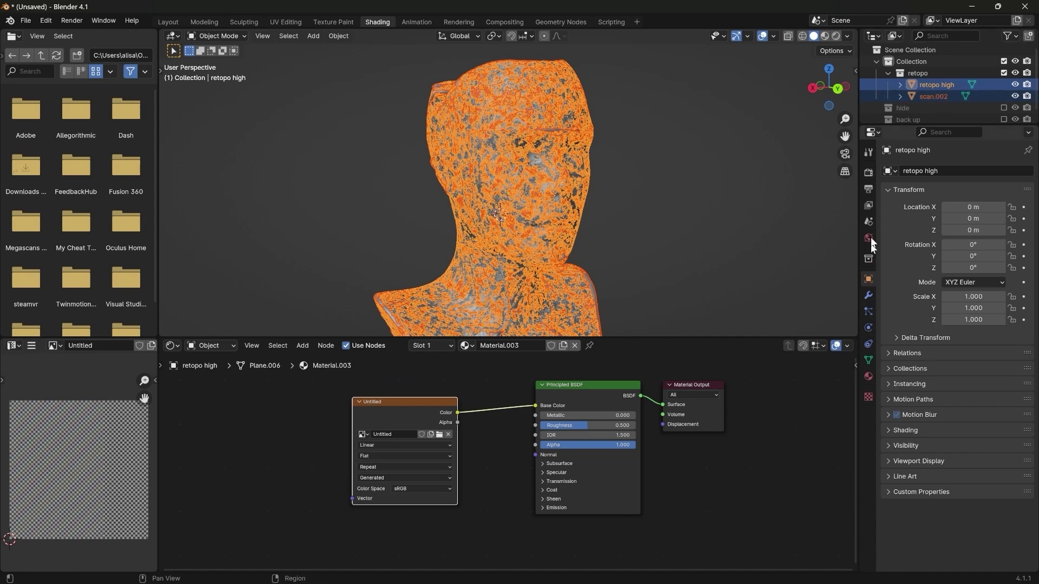
left_click(868, 173)
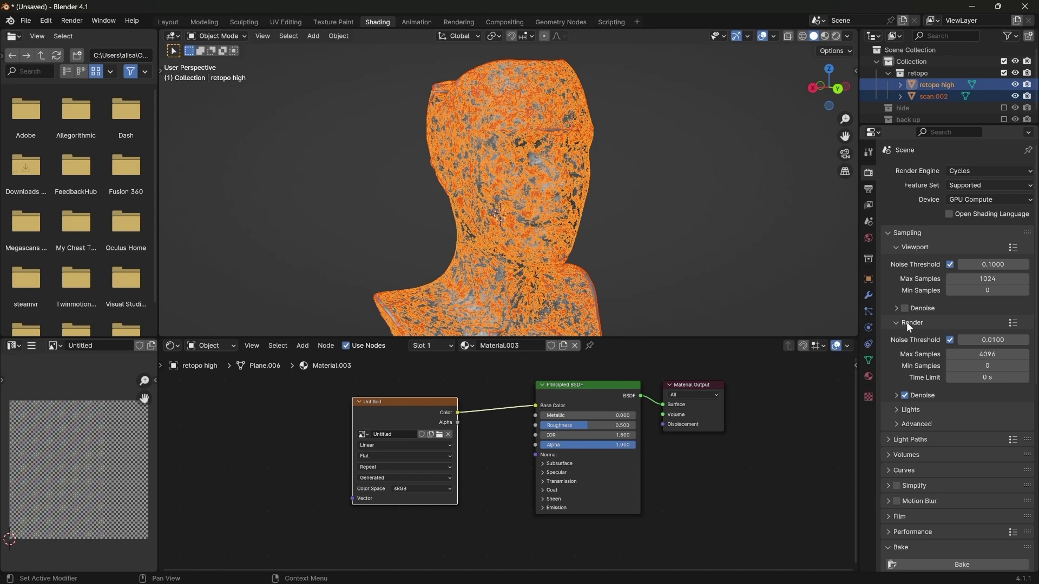
scroll(940, 475, "down", 1)
left_click(959, 541)
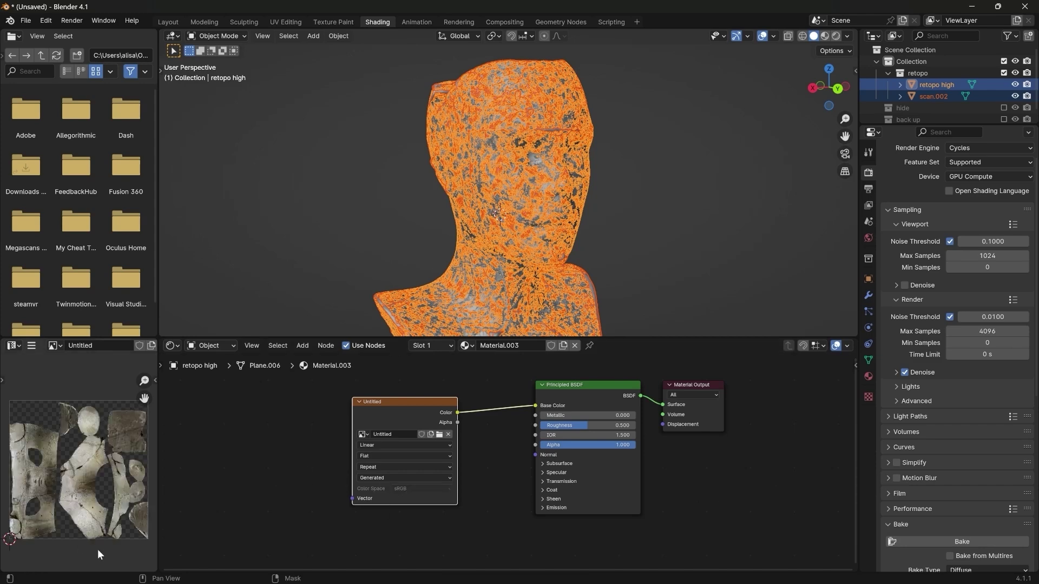
Step: Examine the baked diffuse texture closely in the maximized image editor
scroll(70, 509, "up", 3)
key("ctrl+space")
scroll(556, 230, "up", 6)
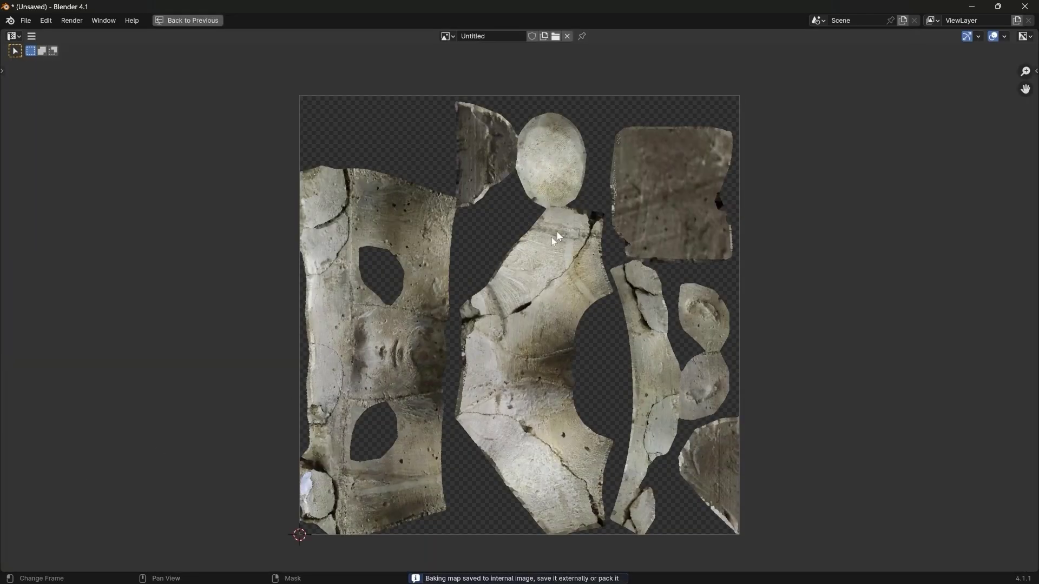
scroll(543, 304, "up", 3)
middle_click_drag(553, 358, 392, 131)
scroll(394, 140, "down", 6)
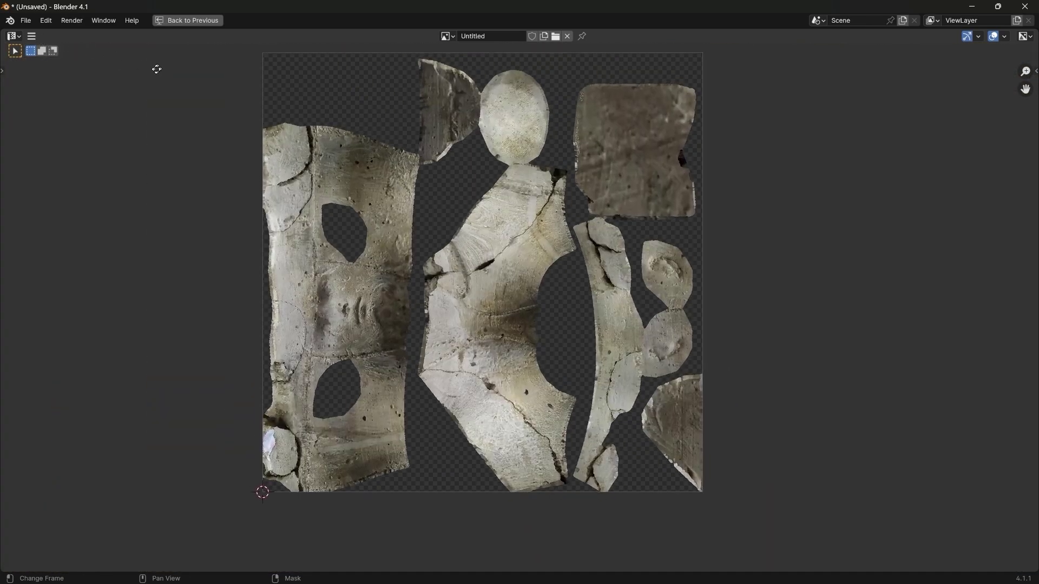
middle_click_drag(158, 70, 142, 73)
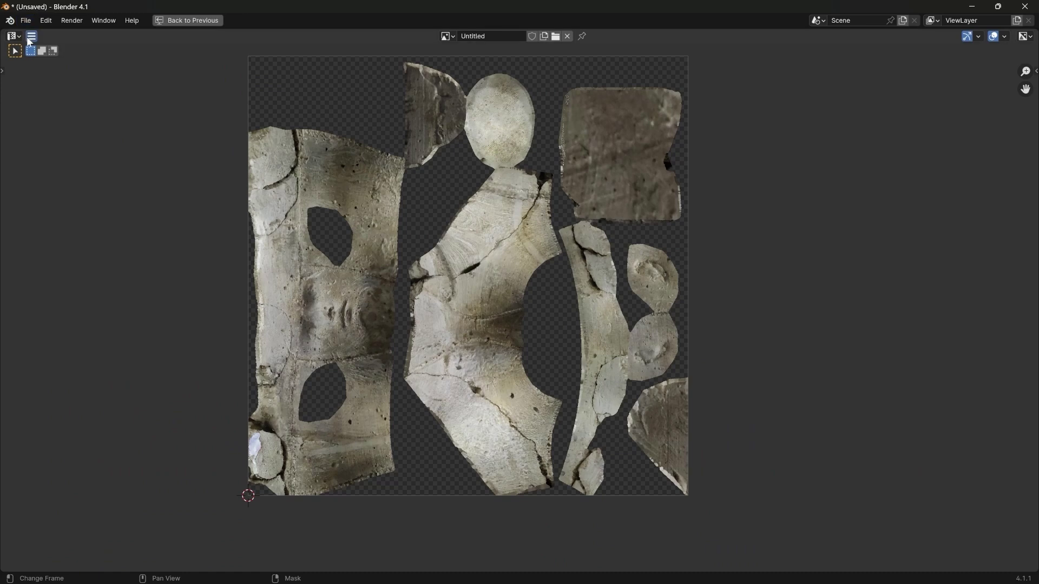
Step: Save the baked image to the Desktop as sculpture col.png
left_click(32, 37)
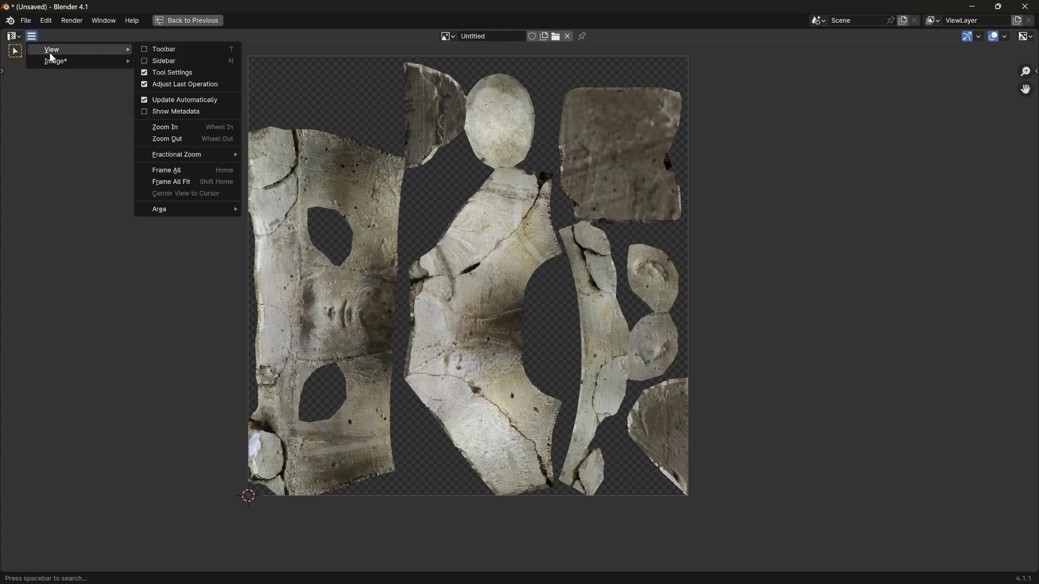
mouse_move(55, 64)
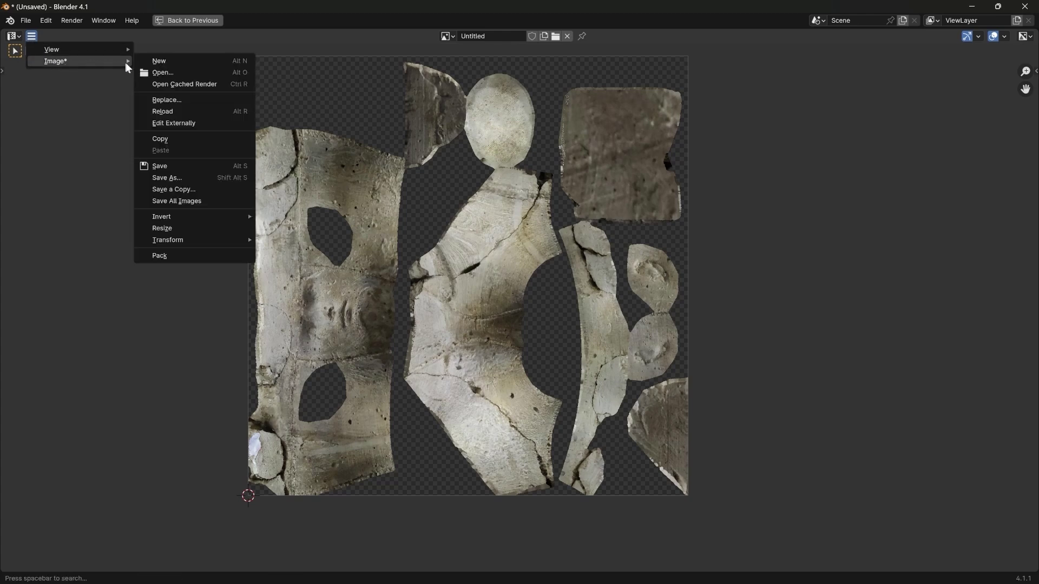
mouse_move(121, 64)
left_click(184, 180)
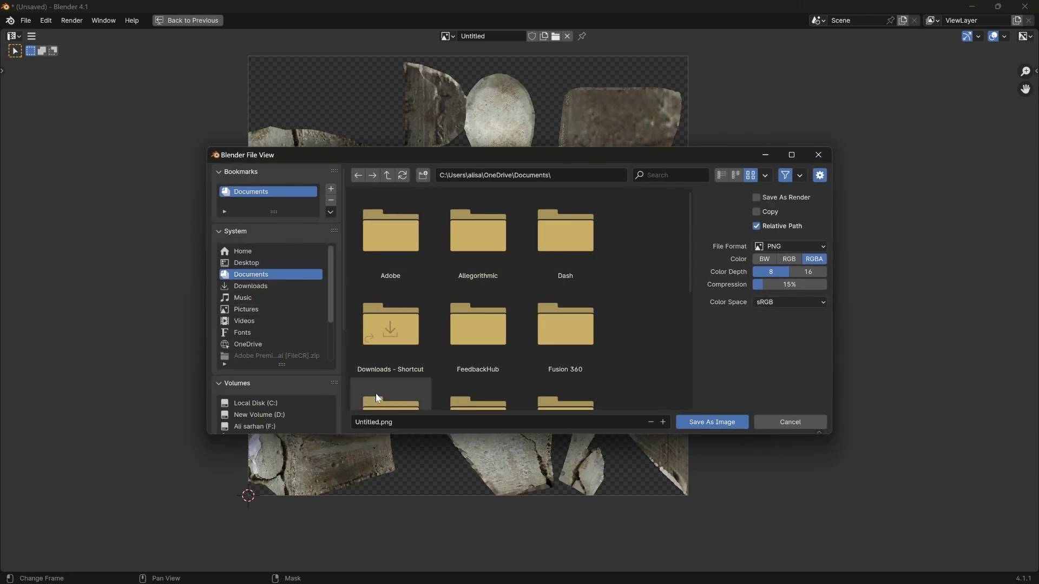
left_click(249, 263)
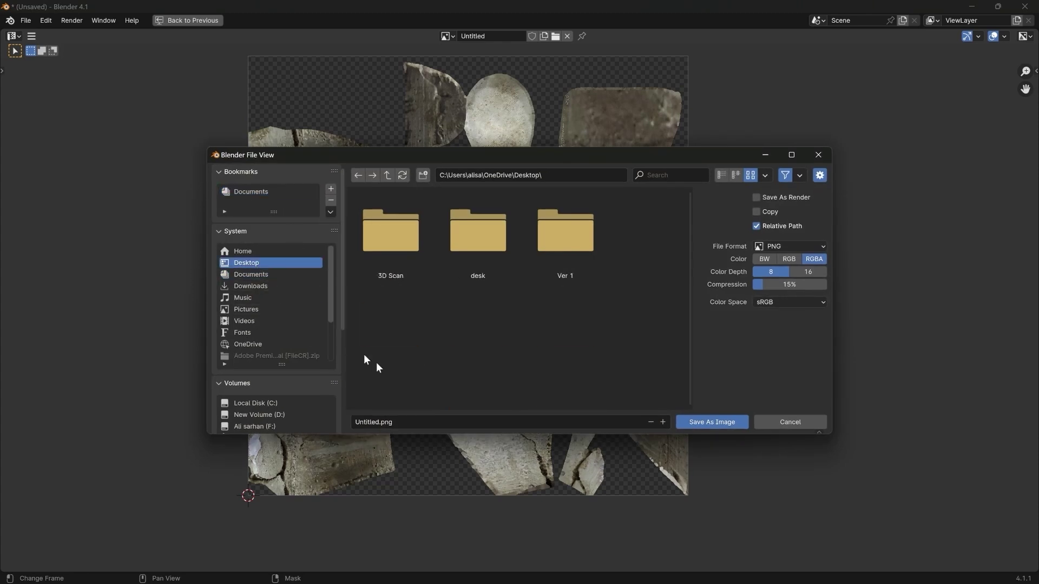
left_click(368, 422)
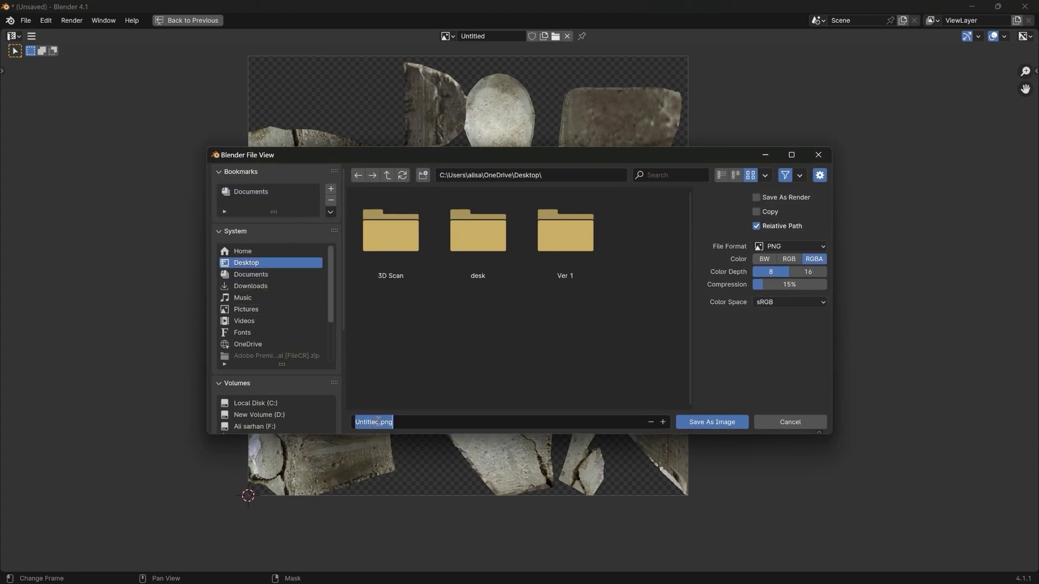
double_click(378, 422)
type("sculptur")
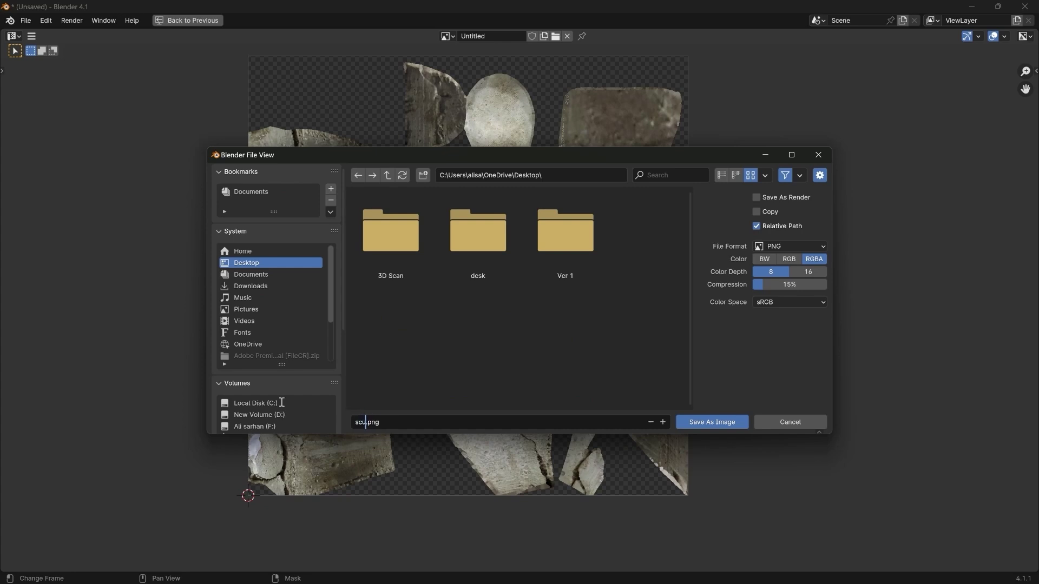
type("e col")
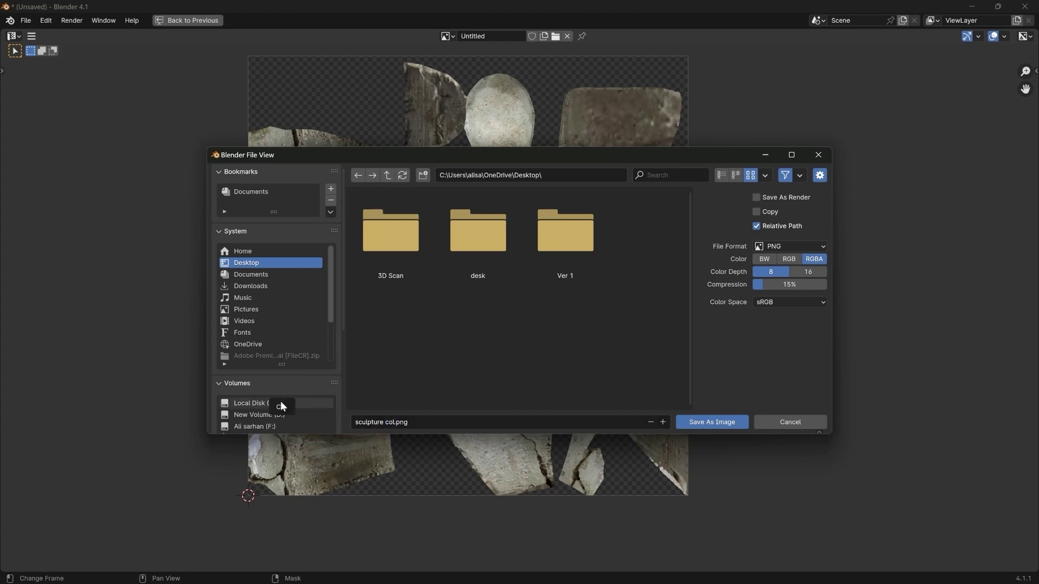
key("Return")
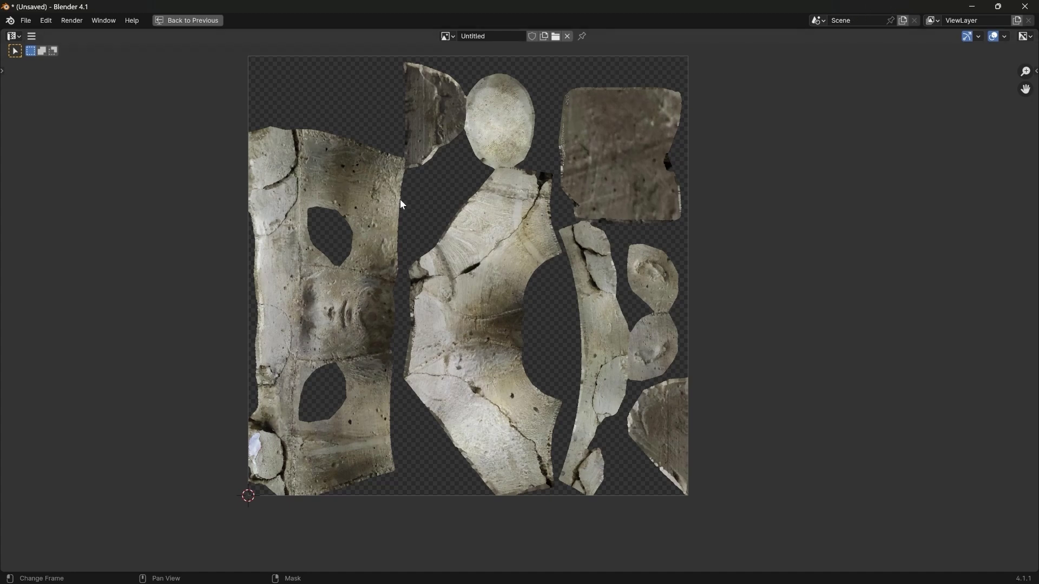
Step: Restore the full workspace layout, hide scan.002 and retopo high, and enable the back up collection
key("ctrl+space")
scroll(546, 182, "down", 5)
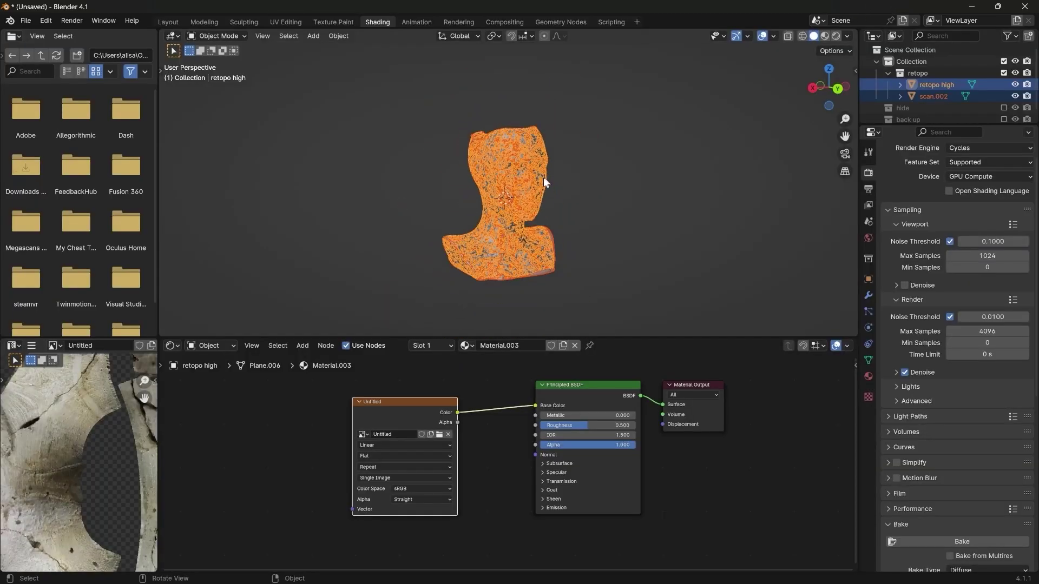
left_click(644, 169)
scroll(656, 163, "up", 3)
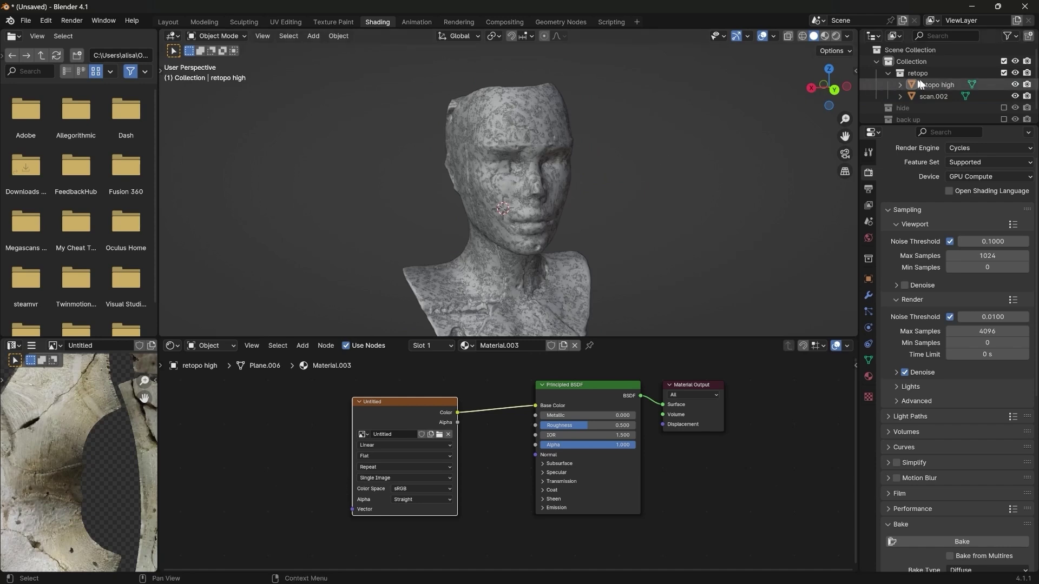
left_click(1015, 96)
left_click(1015, 84)
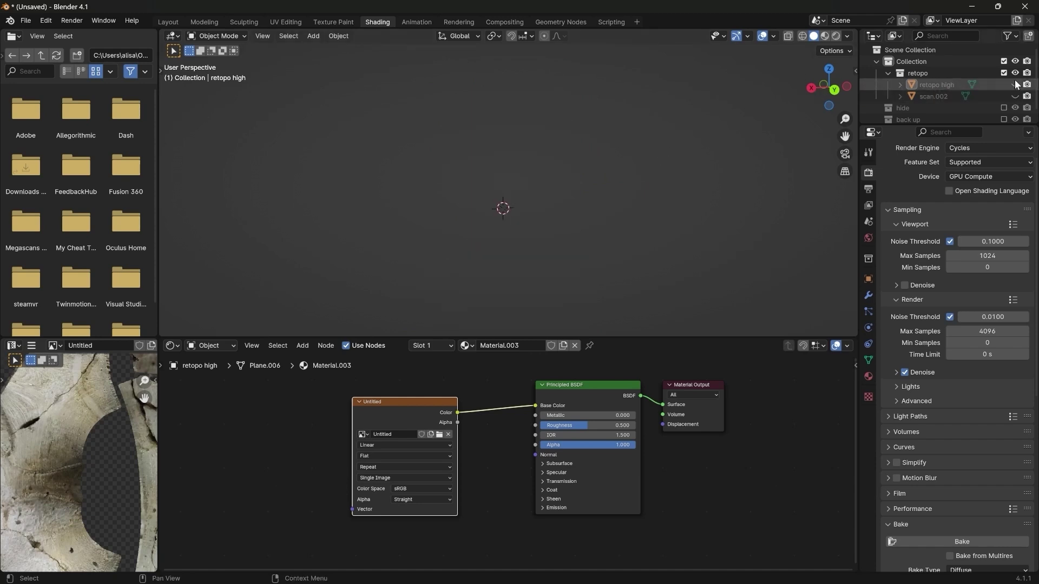
scroll(993, 89, "down", 1)
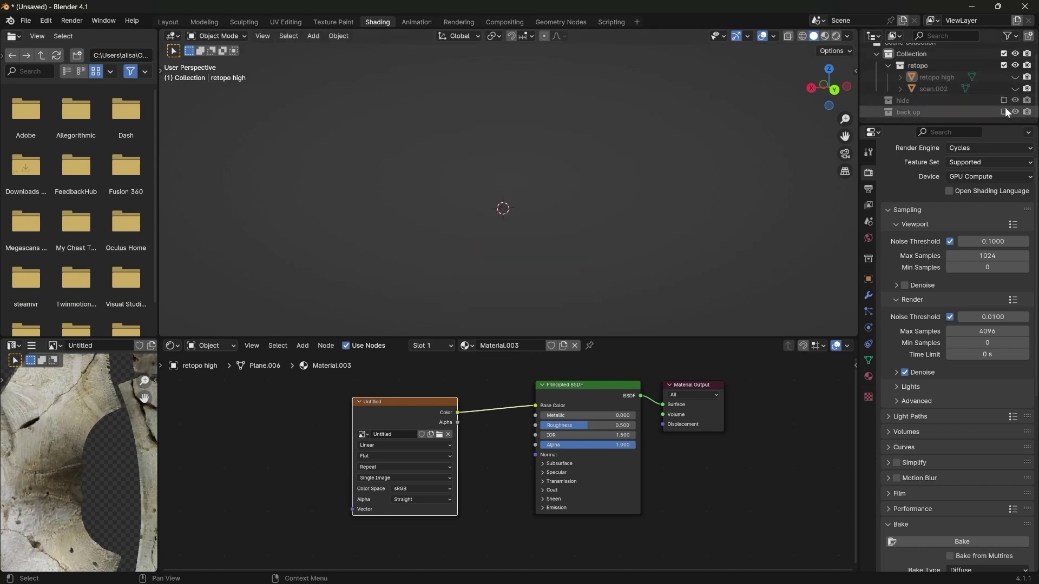
left_click(1005, 112)
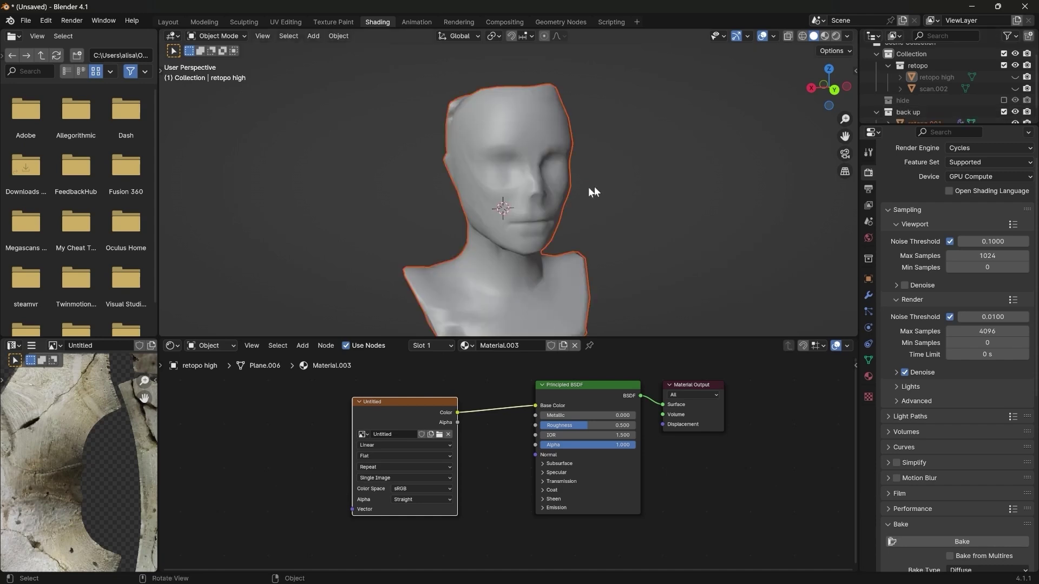
Step: Select the low-poly bust retopo.001 and create a new material for it
left_click(566, 193)
mouse_move(566, 193)
middle_mouse_down()
mouse_move(446, 220)
mouse_move(580, 227)
middle_mouse_up()
key("z")
left_click(489, 203)
key("shift+z")
scroll(583, 279, "up", 3)
middle_click_drag(583, 277, 555, 252, "shift")
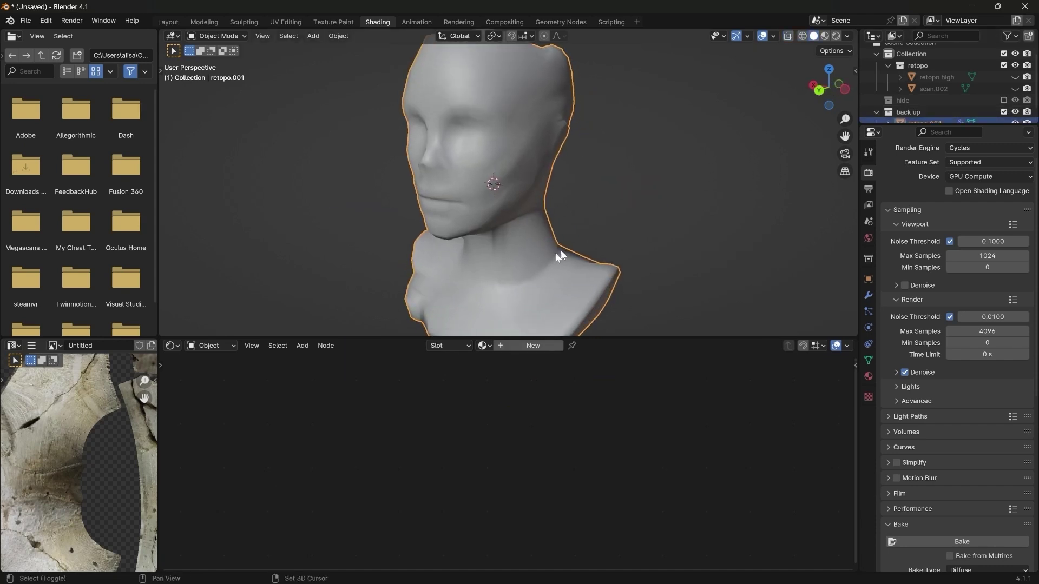
left_click(516, 345)
Step: Add an image texture with mapping and texture coordinates to the Principled BSDF's Base Color and load sculpture col.png from the Desktop
left_click(564, 383)
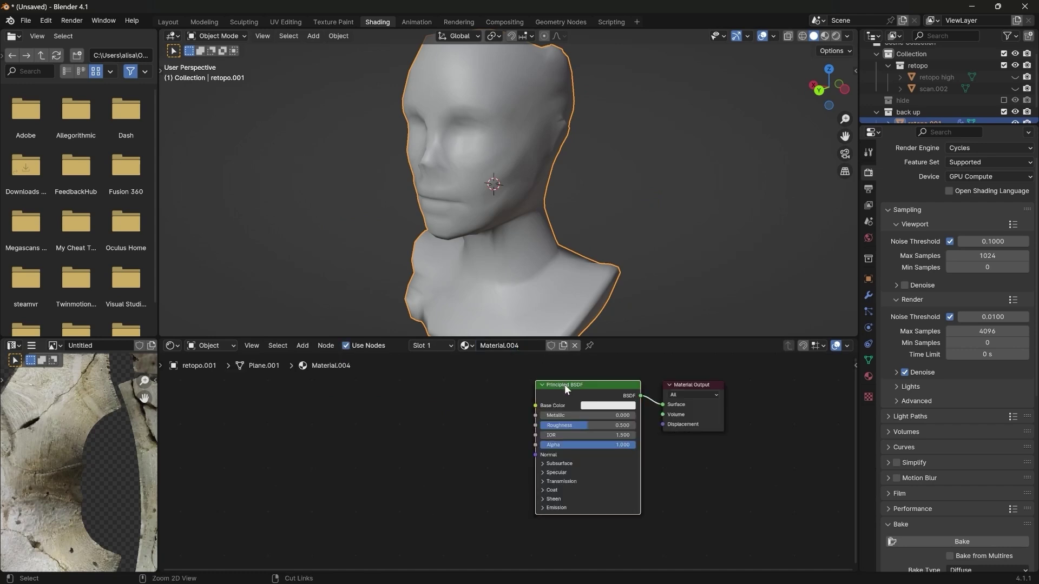
key("ctrl+t")
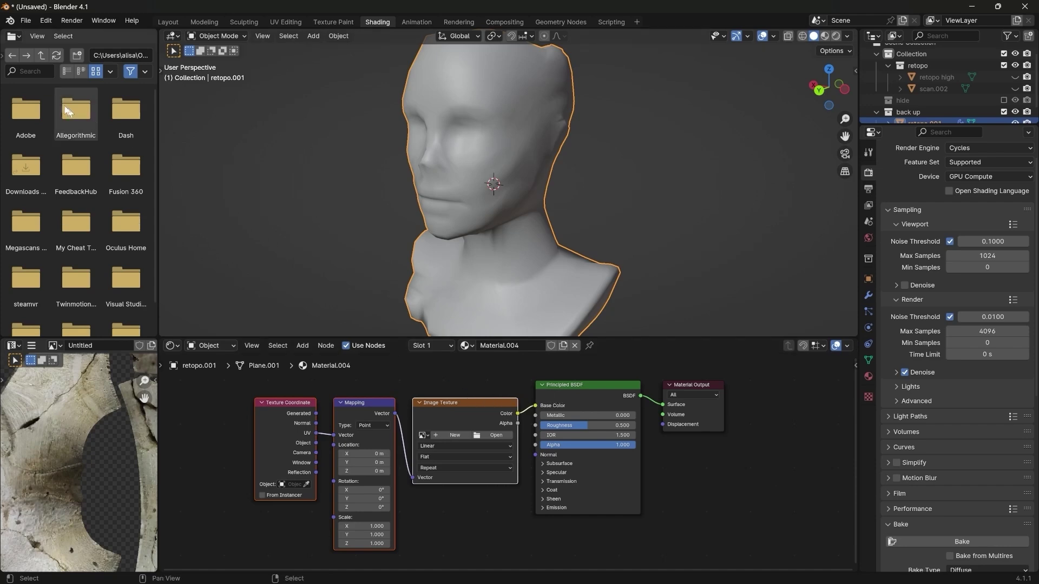
scroll(514, 415, "up", 2)
middle_click_drag(514, 417, 559, 424)
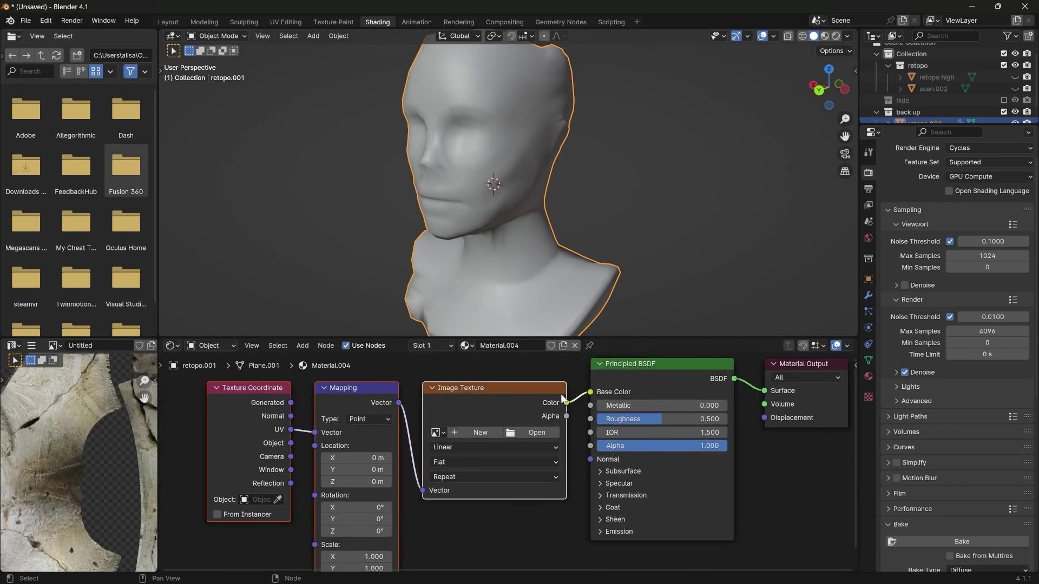
left_click(537, 432)
left_click(246, 262)
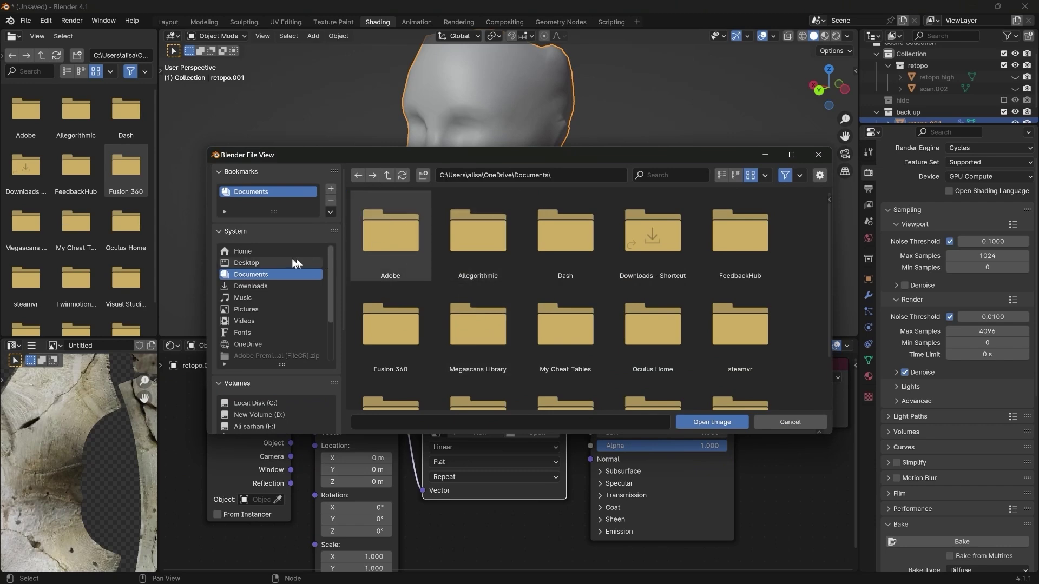
double_click(653, 230)
Step: Switch the viewport to Rendered shading and inspect the baked texture on retopo.001
key("z")
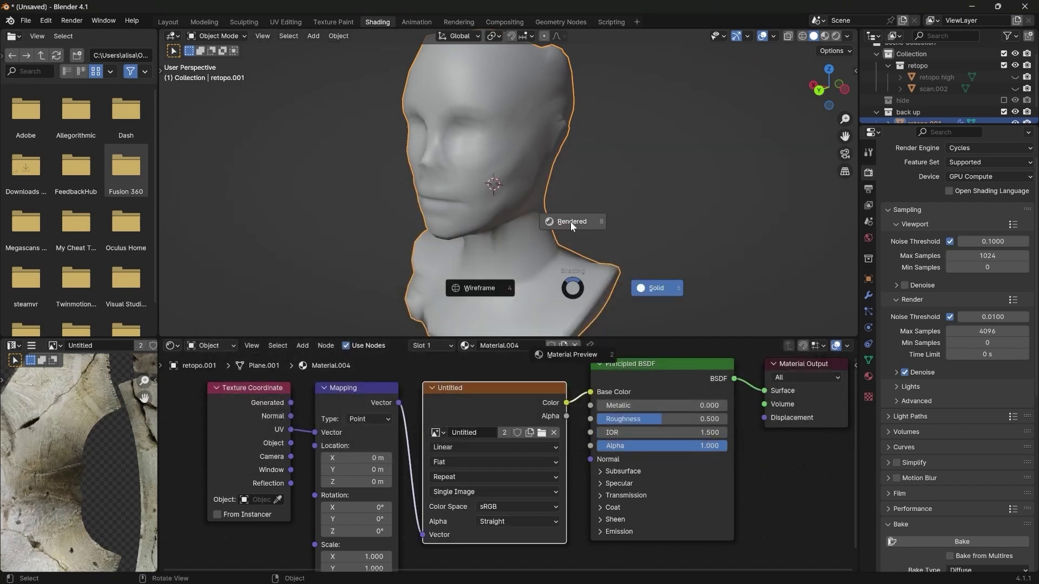
left_click(570, 222)
middle_click_drag(524, 248, 616, 228)
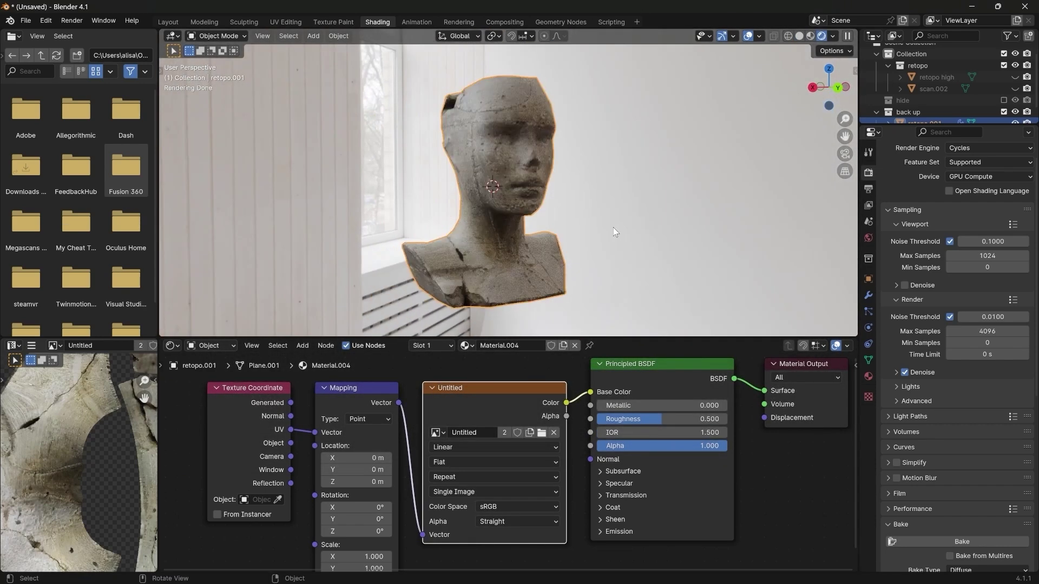
Step: Switch the render engine to EEVEE and check the textured bust
left_click(1001, 147)
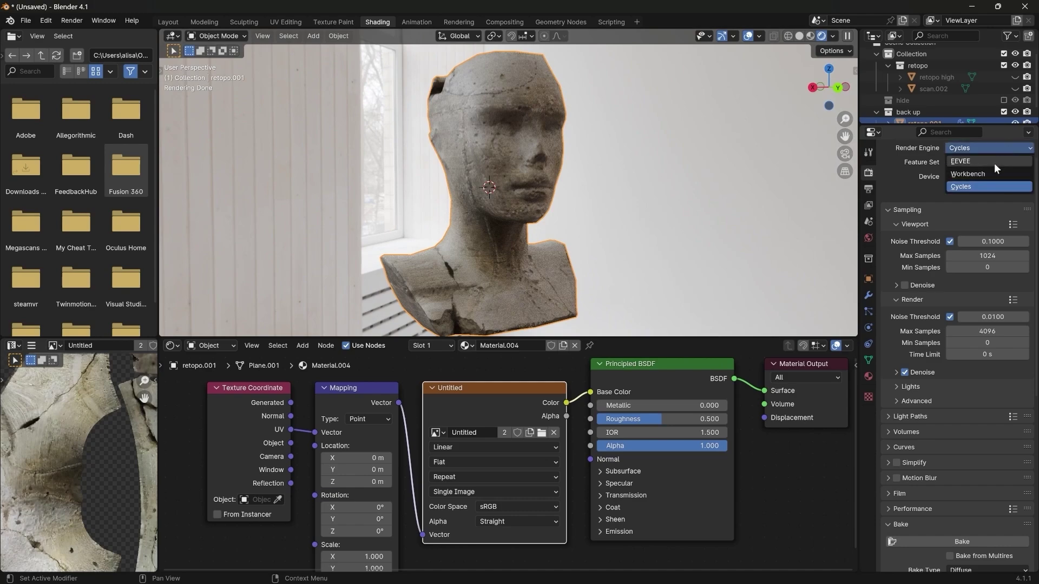
left_click(995, 163)
middle_click_drag(710, 209, 616, 206)
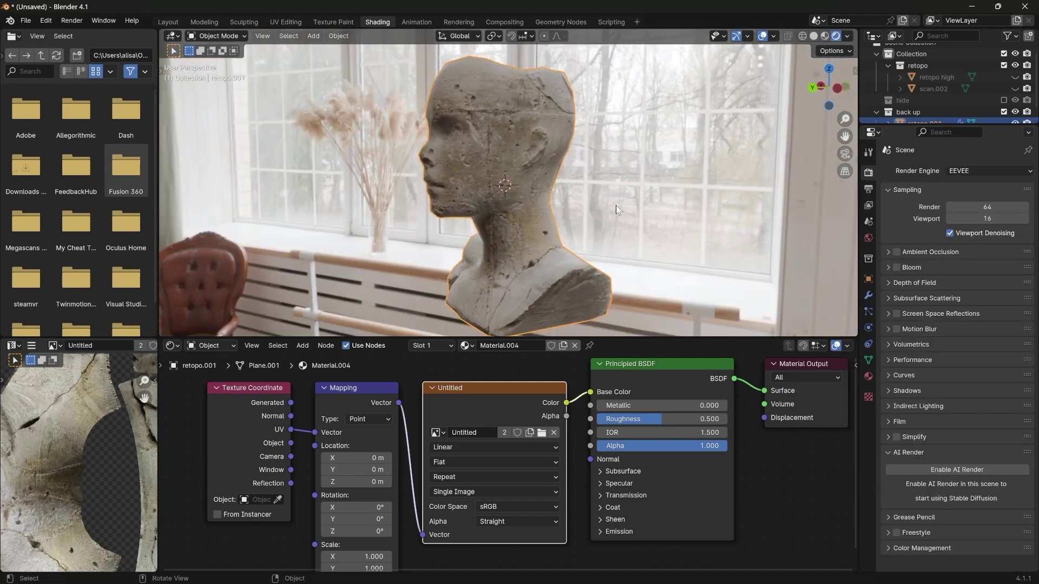
Step: Examine the textured bust from several angles in a maximized viewport, toggling in and out of Edit Mode
key("ctrl+space")
middle_click_drag(723, 213, 300, 213)
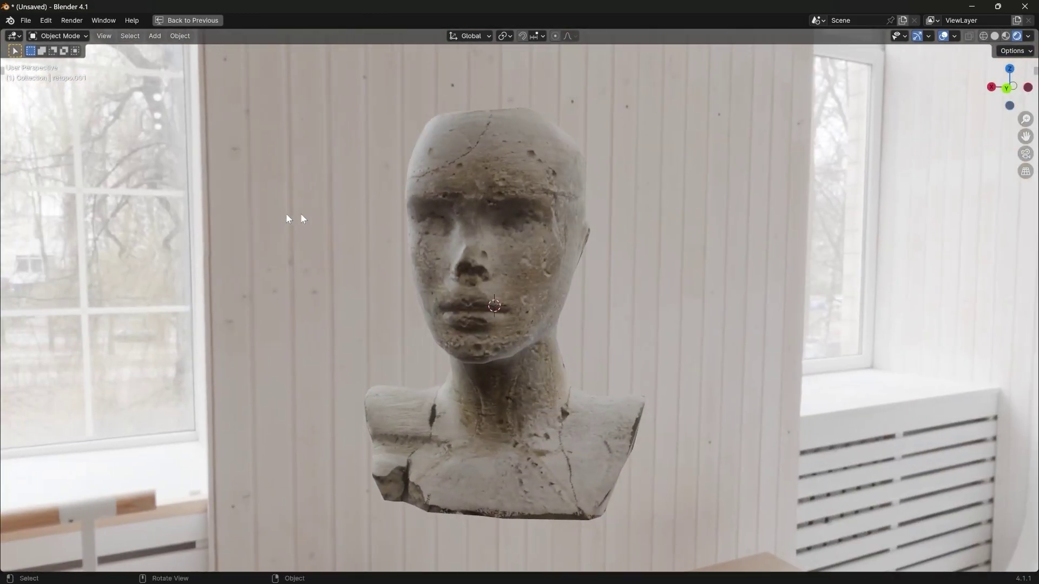
key("Tab")
middle_click_drag(658, 250, 675, 355)
key("Tab")
key("Tab")
key("alt+a")
key("Tab")
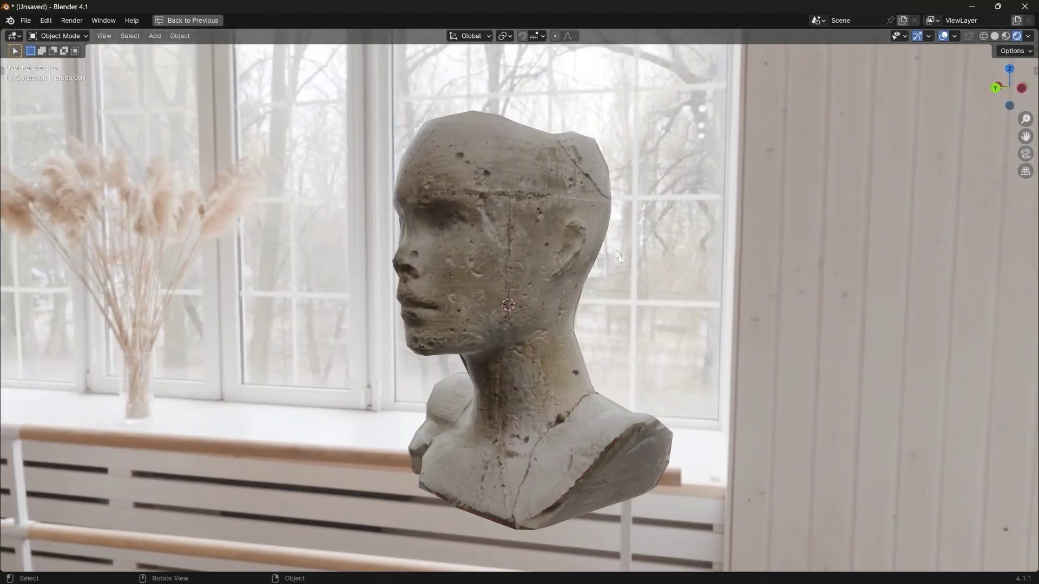
key("ctrl+space")
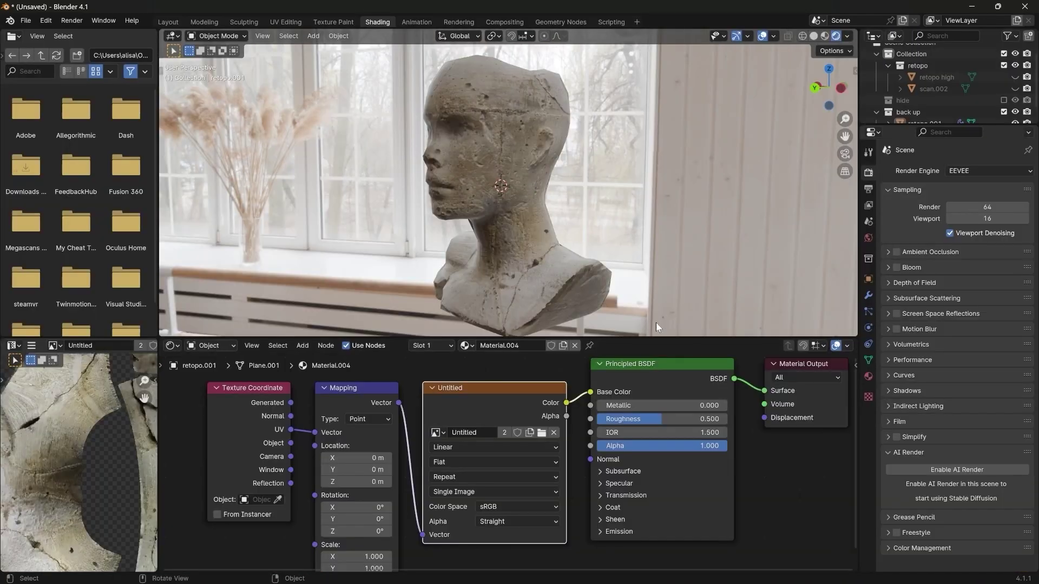
Step: Enable retopo.001's Subdivision modifier in the viewport and set its viewport level to 2
left_click(868, 295)
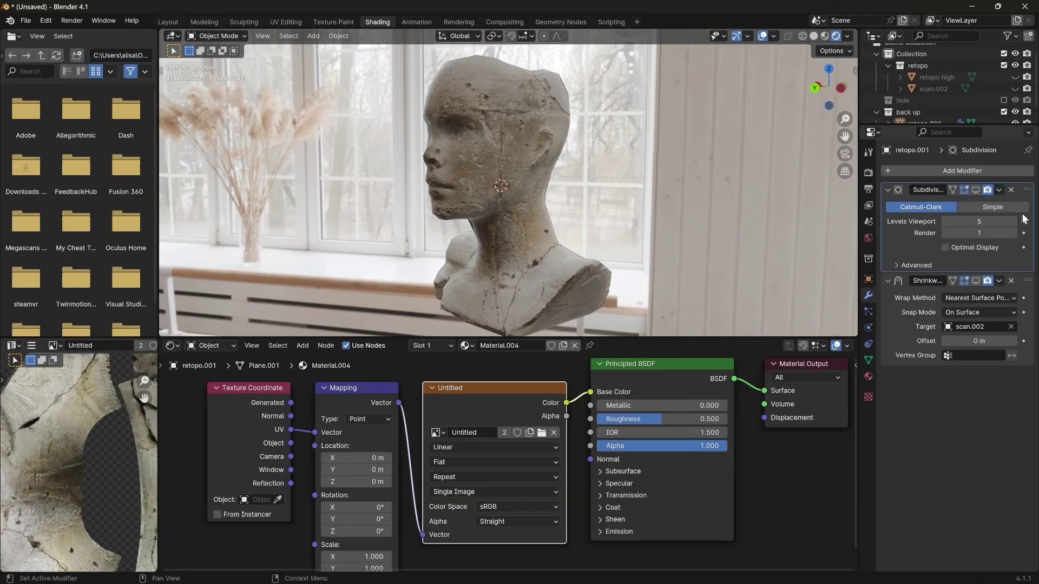
left_click(975, 191)
middle_click_drag(584, 161, 930, 169)
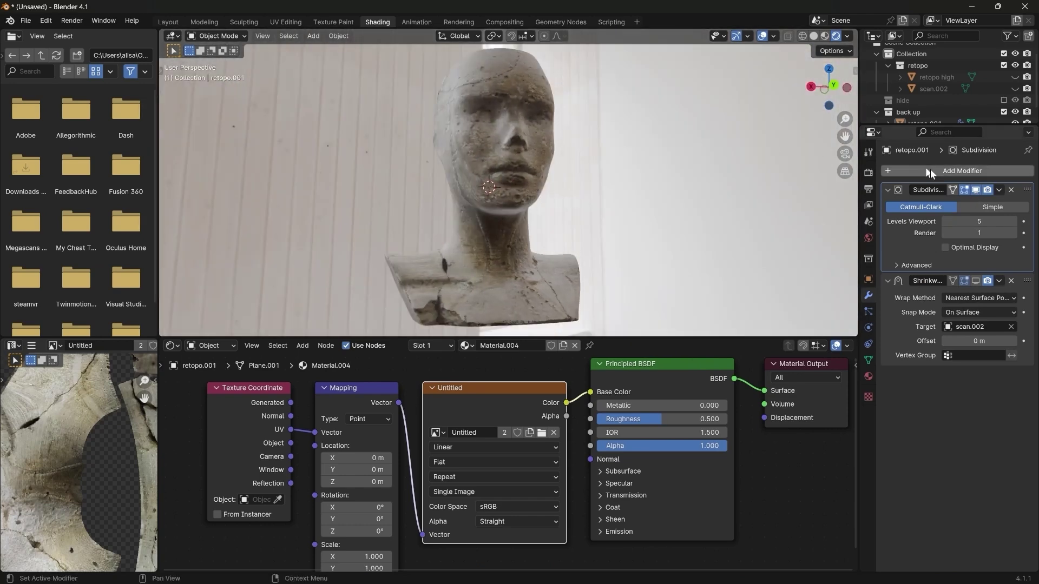
left_click(959, 221)
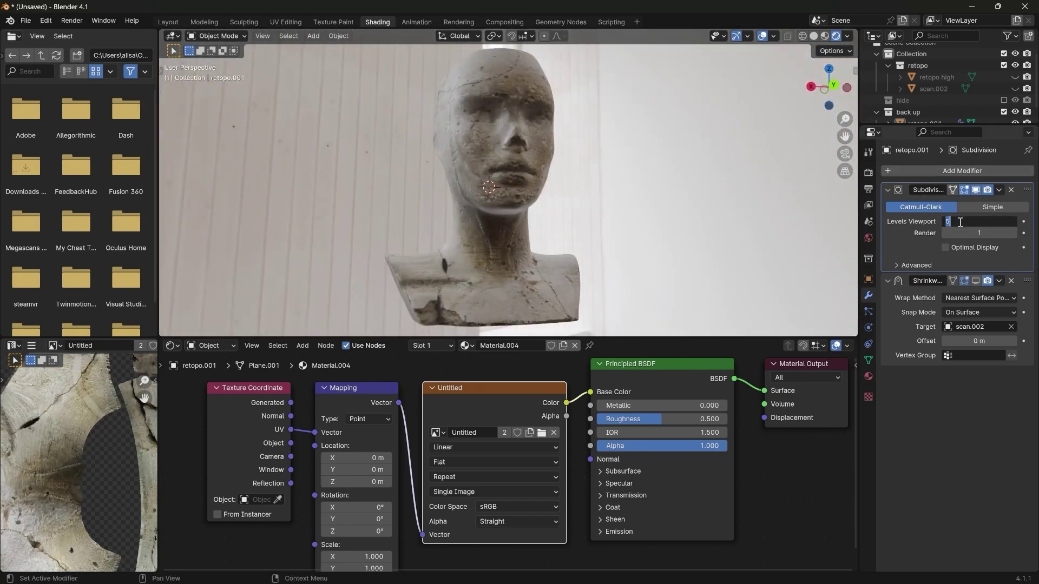
type("2")
key("Return")
middle_click_drag(628, 210, 768, 206)
Step: Move the three texture nodes away from the Principled BSDF and place a Color Ramp node in the gap
scroll(612, 407, "down", 3)
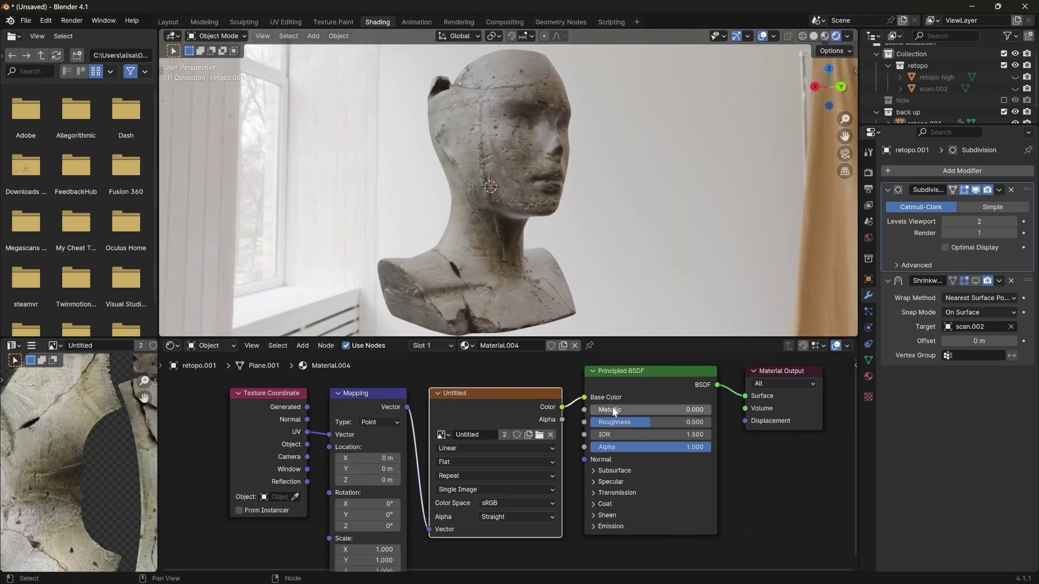
left_click_drag(571, 506, 285, 403)
left_click_drag(567, 428, 363, 389)
middle_click_drag(528, 390, 525, 439)
key("shift+a")
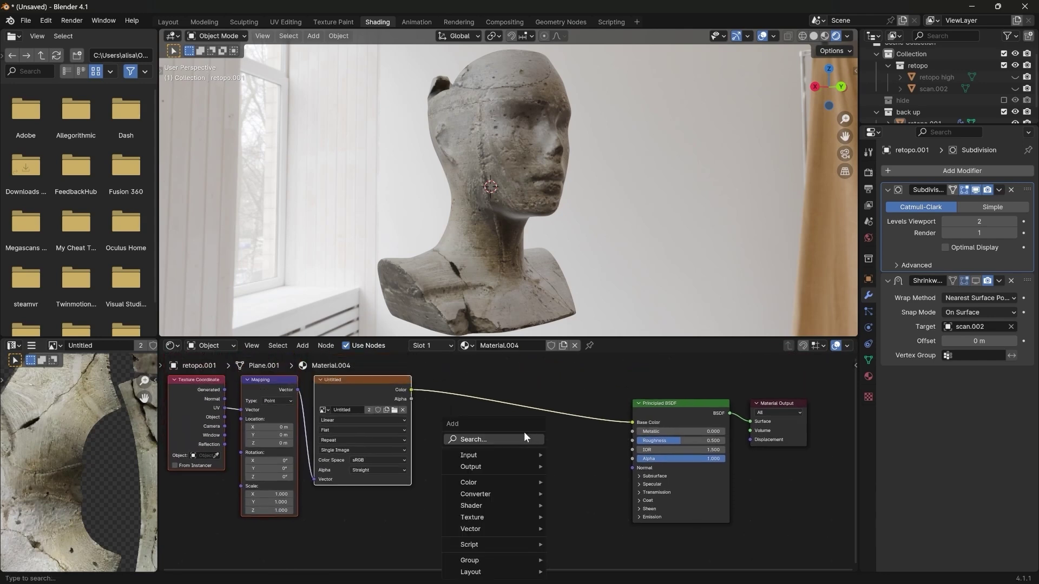
type("colo")
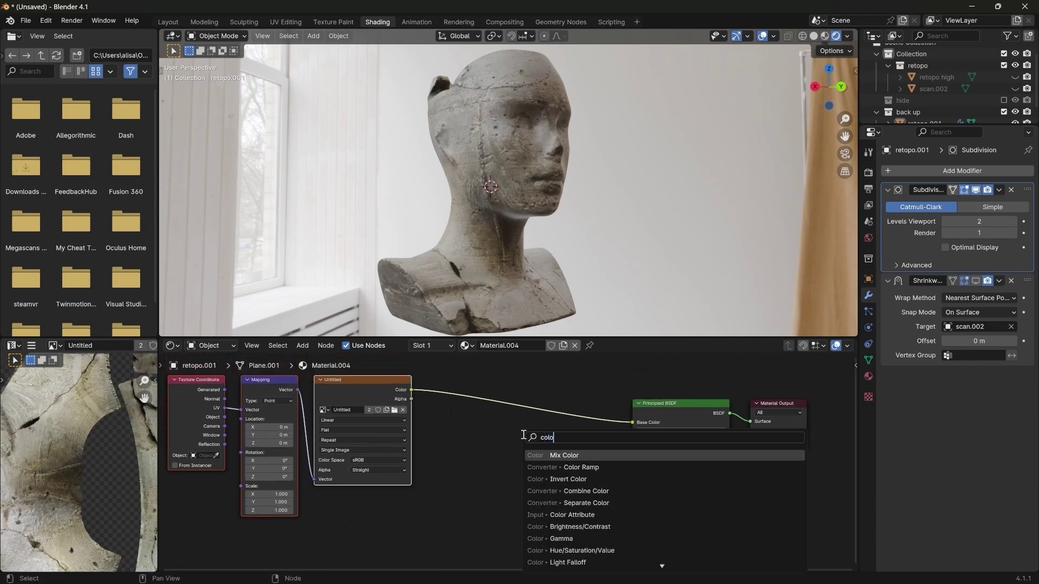
type("r ramp")
key("Return")
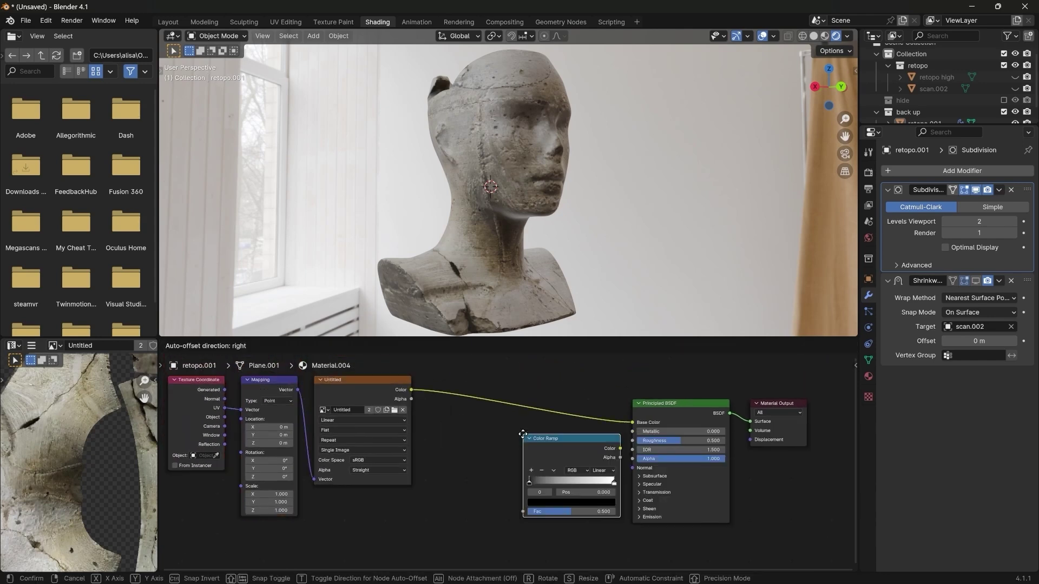
left_click(476, 432)
Step: Connect the image texture's Color to the Color Ramp's Fac and preview the ramp output on the bust
left_click_drag(411, 390, 476, 508)
left_click(515, 460, "ctrl+shift")
middle_click_drag(595, 189, 622, 194)
scroll(519, 185, "up", 2)
middle_click_drag(520, 185, 595, 189)
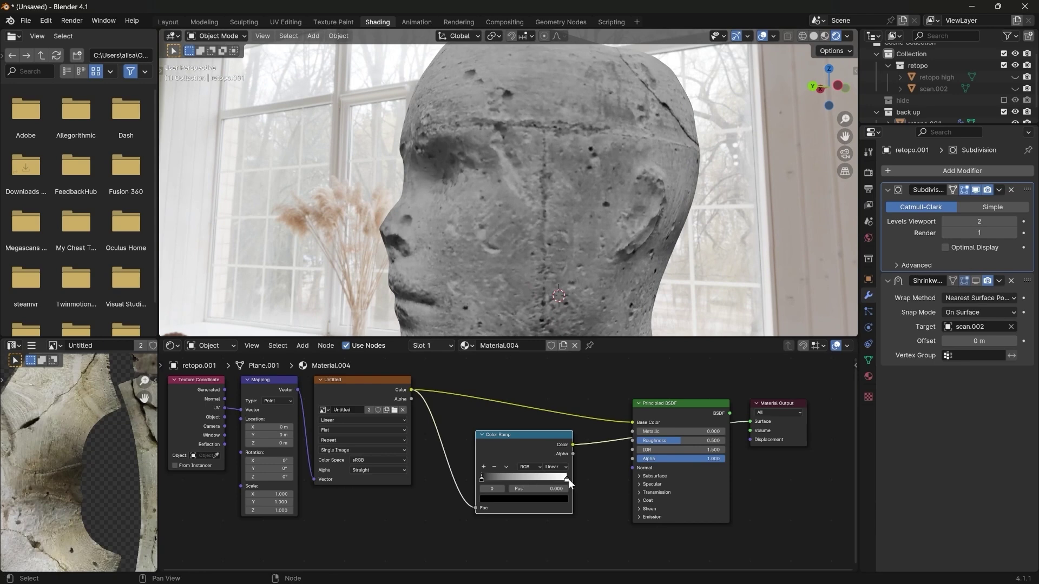
Step: Invert the Color Ramp, placing the white stop at 0 and the black stop at about 0.67
left_click_drag(568, 479, 518, 477)
left_click_drag(481, 475, 525, 477)
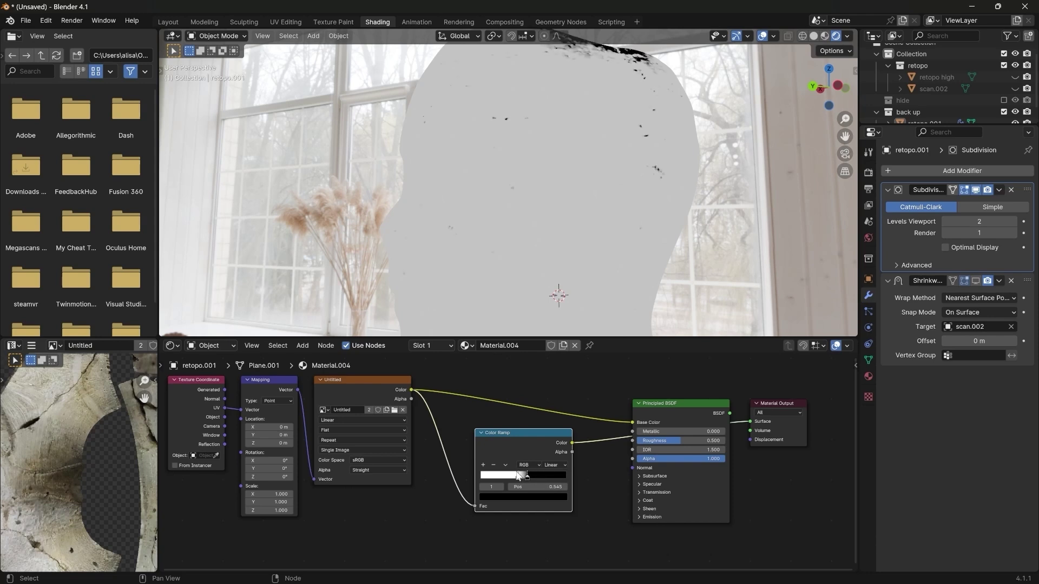
left_click(479, 475)
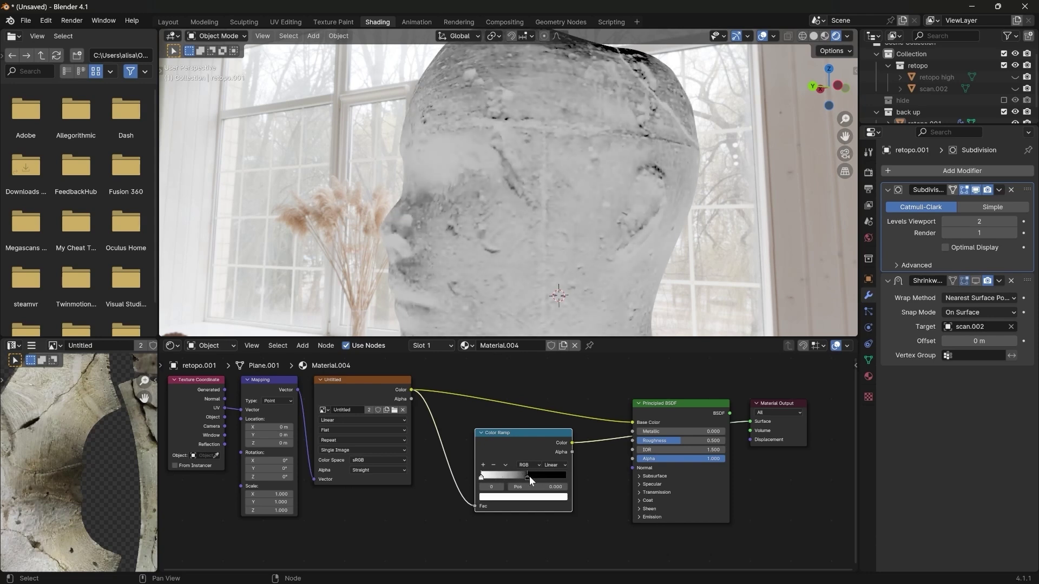
left_click_drag(528, 476, 539, 477)
scroll(595, 217, "down", 4)
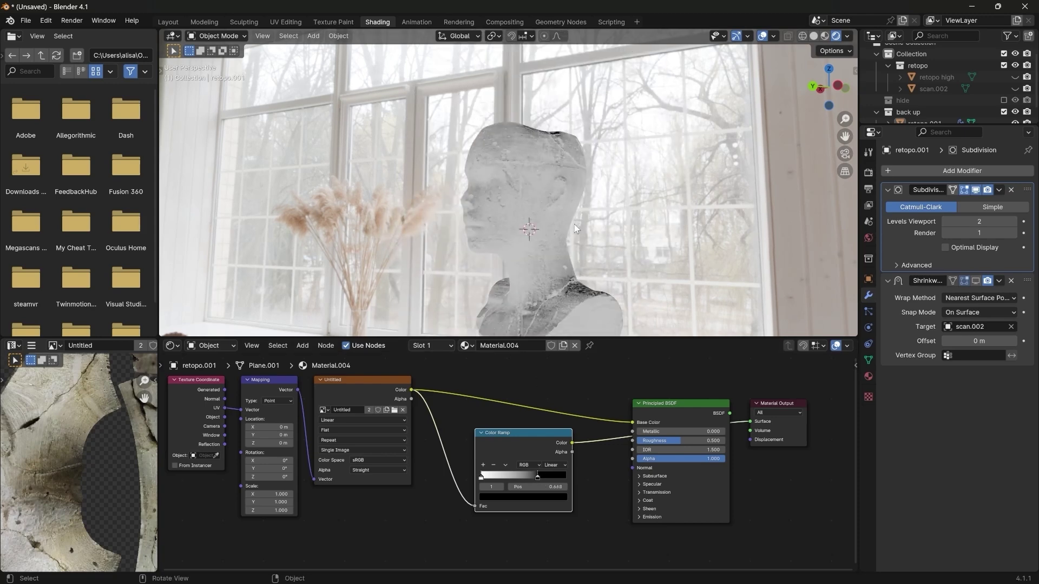
middle_click_drag(595, 216, 622, 254)
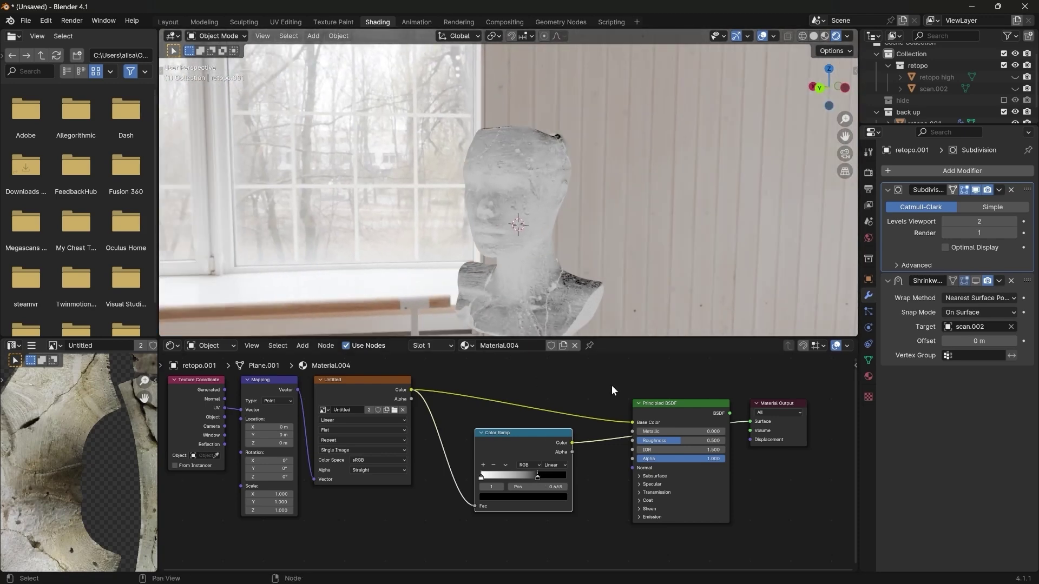
Step: Restore the Principled BSDF as the surface output and connect the Color Ramp's Color to its Roughness
left_click(653, 405, "ctrl+shift")
scroll(612, 206, "up", 3)
middle_click_drag(612, 206, 558, 209)
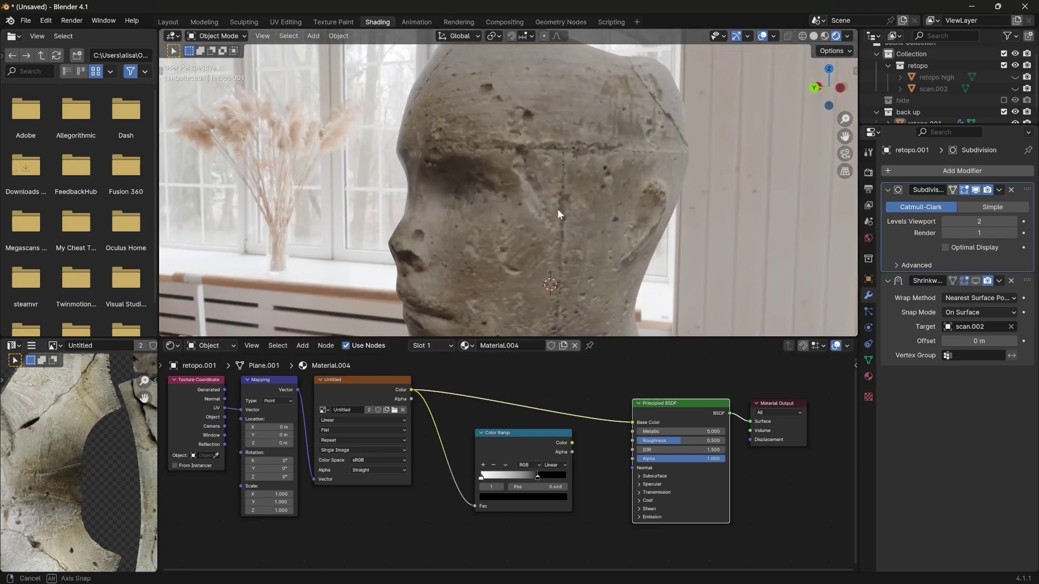
left_click_drag(571, 444, 632, 441)
middle_click_drag(550, 222, 616, 237)
scroll(549, 429, "up", 1)
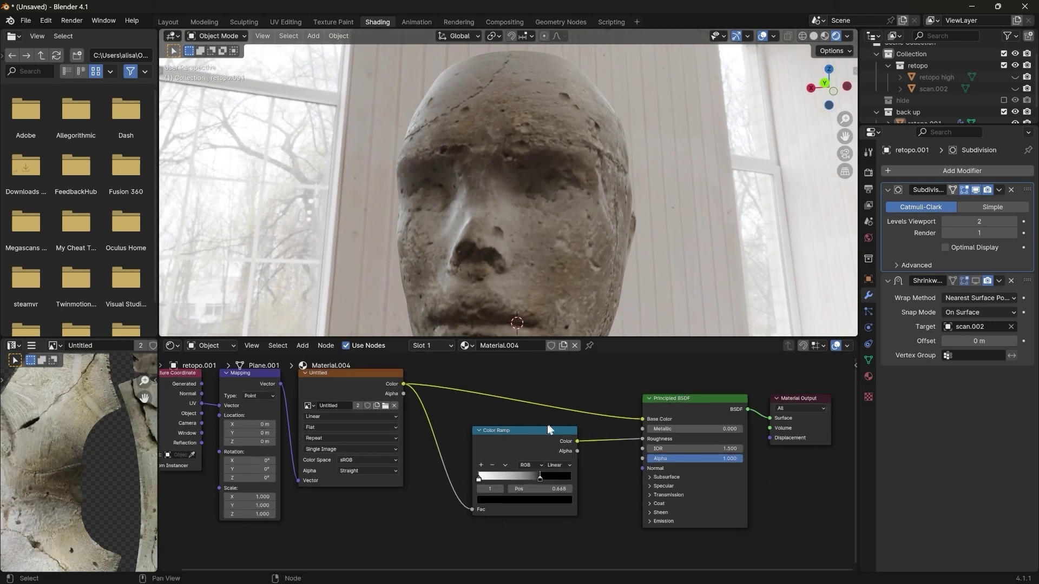
Step: Mute and unmute the Color Ramp and re-plug its Roughness link to compare the effect on the bust
left_click(540, 432)
key("m")
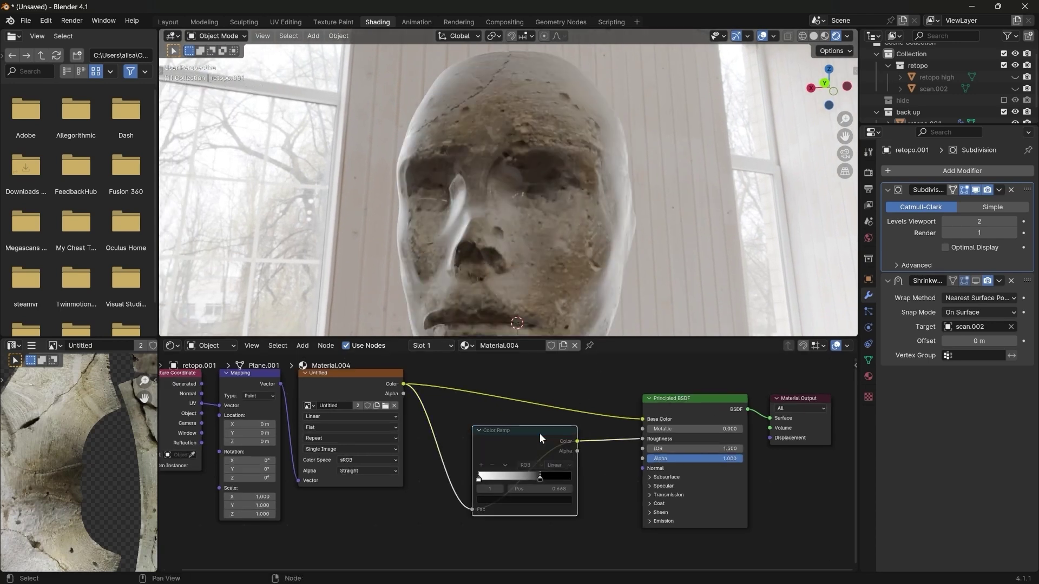
key("m")
mouse_move(643, 438)
left_mouse_down()
mouse_move(613, 442)
mouse_move(643, 439)
left_mouse_up()
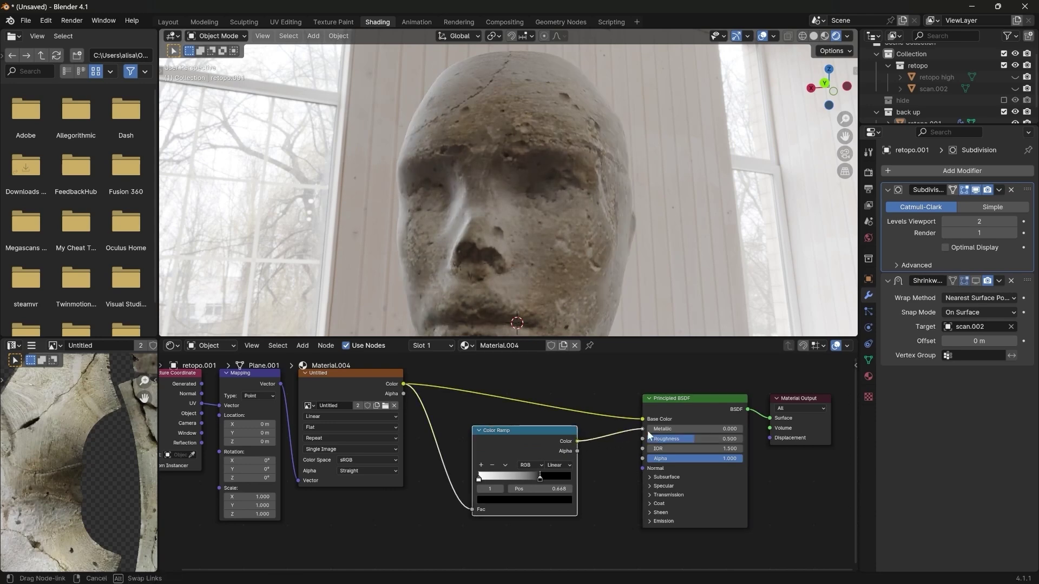
middle_click_drag(549, 162, 486, 166)
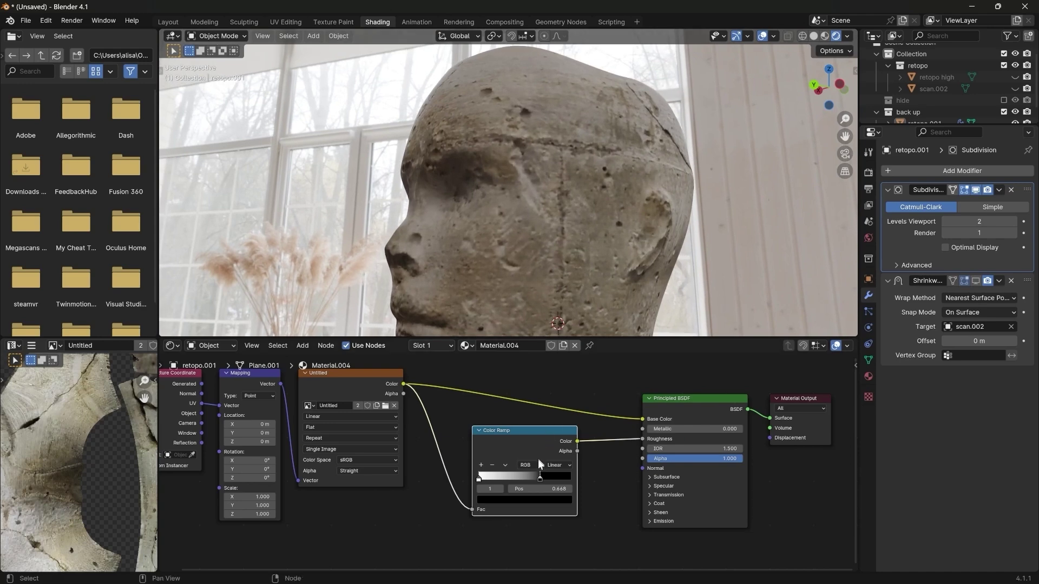
Step: Try the Color Ramp's black stop at about 0.42 and at about 0.53, checking the bust's shine
mouse_move(537, 476)
left_mouse_down()
mouse_move(495, 478)
mouse_move(516, 474)
left_mouse_up()
middle_click_drag(571, 200, 543, 216)
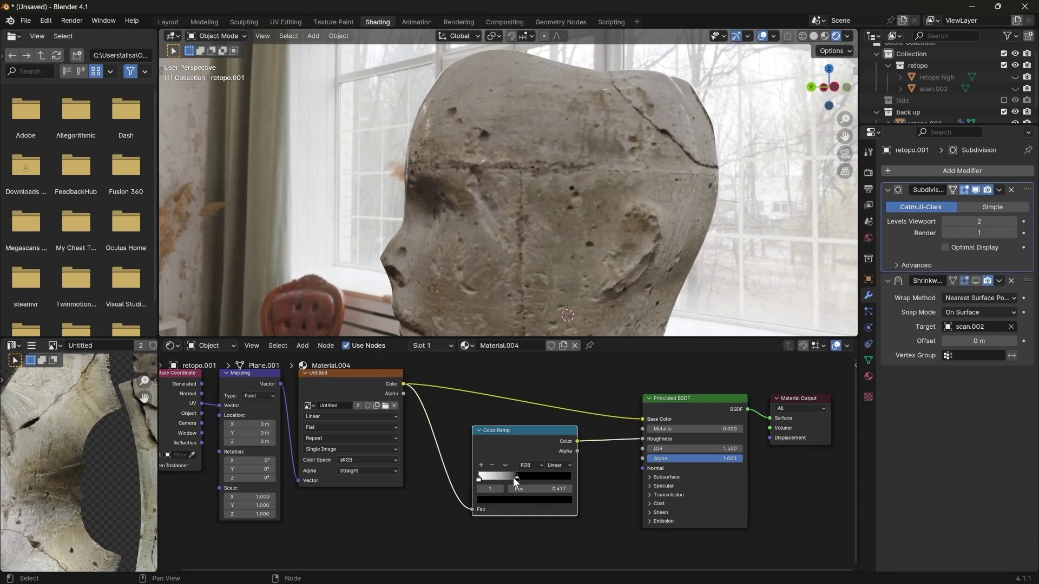
left_click_drag(518, 480, 528, 479)
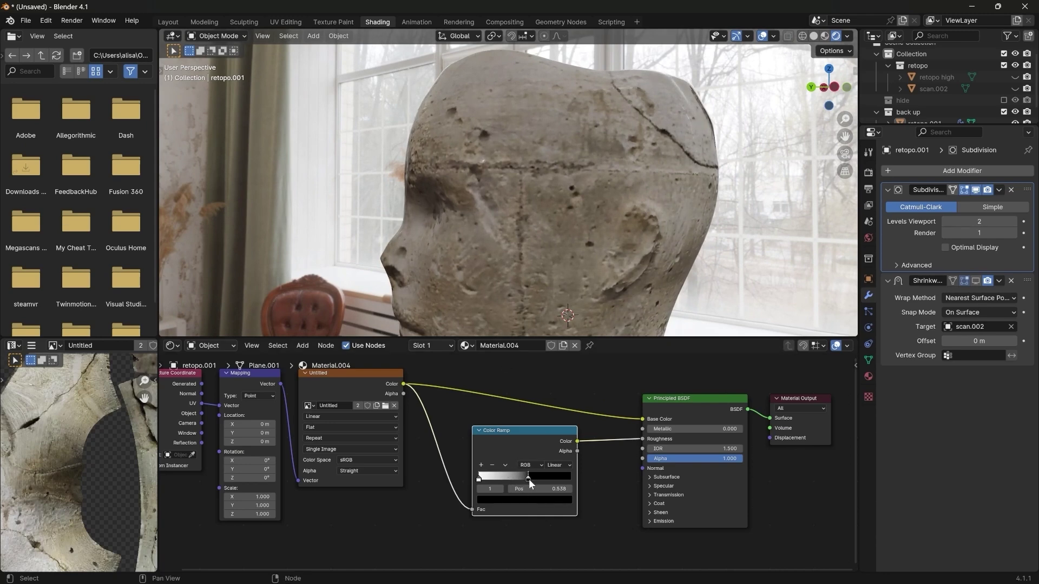
scroll(513, 198, "down", 4)
middle_click_drag(514, 198, 551, 254)
left_click(517, 217)
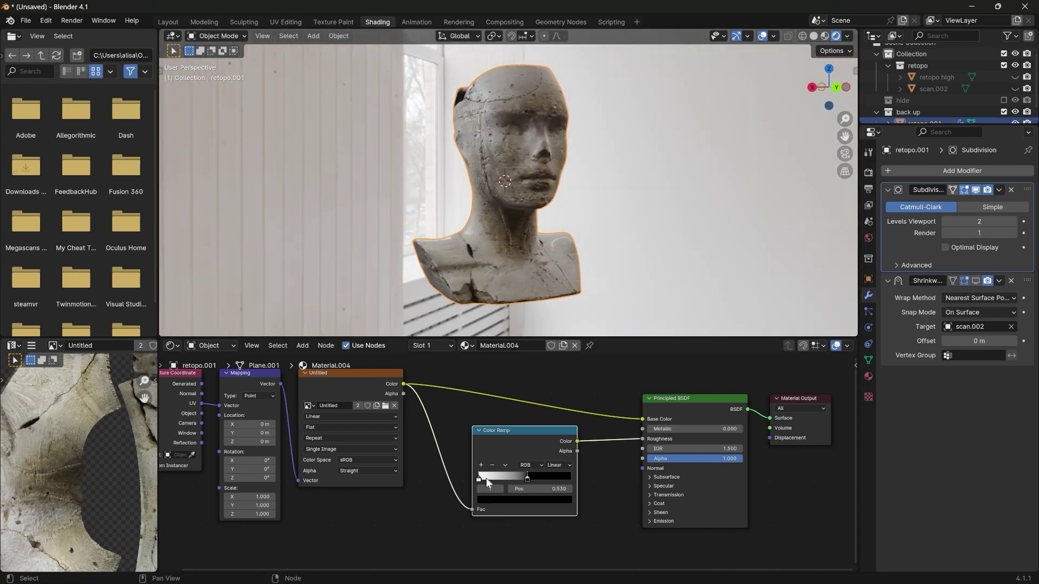
Step: Swap the Color Ramp stops to black at 0 and white at 1 and check the bust's roughness
left_click_drag(481, 479, 593, 475)
left_click_drag(527, 478, 469, 475)
scroll(543, 157, "up", 5)
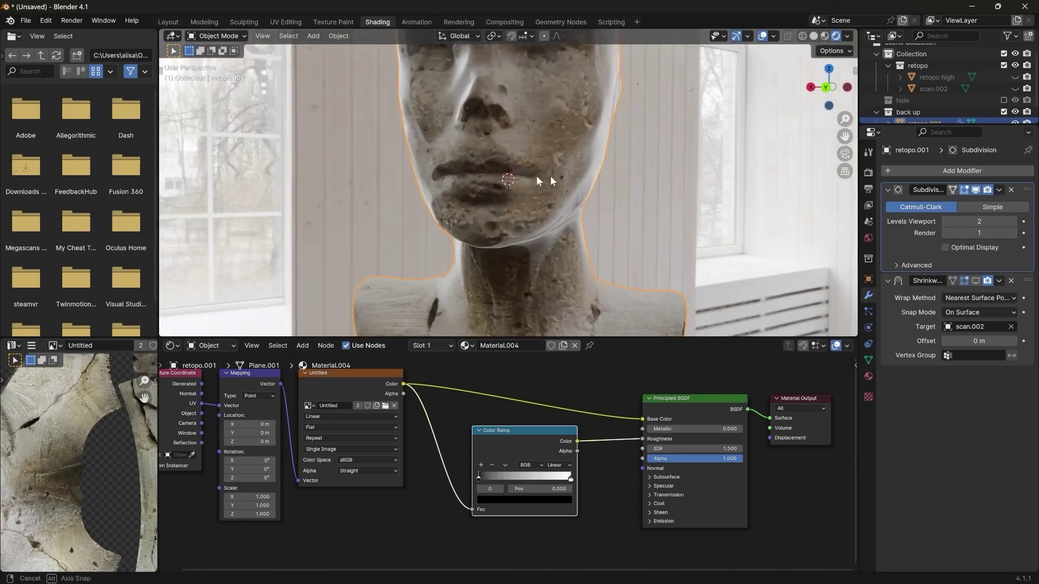
middle_click_drag(537, 175, 577, 301)
Step: Preview the Color Ramp, set its white stop to about 0.3 and black stop to 0.84, and restore the shader output
left_click(556, 453, "ctrl+shift")
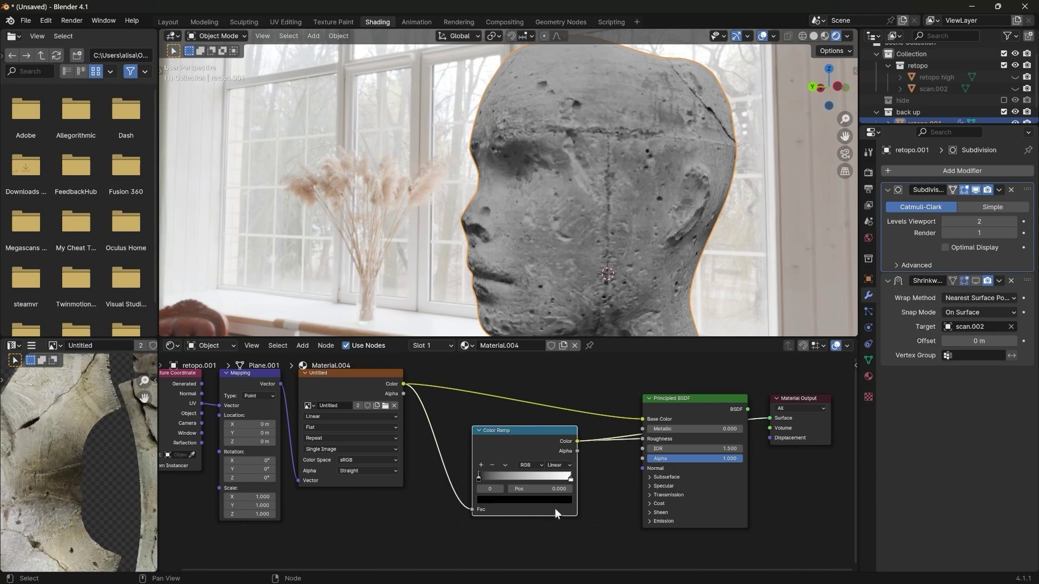
mouse_move(569, 478)
left_mouse_down()
mouse_move(479, 476)
mouse_move(579, 476)
left_mouse_up()
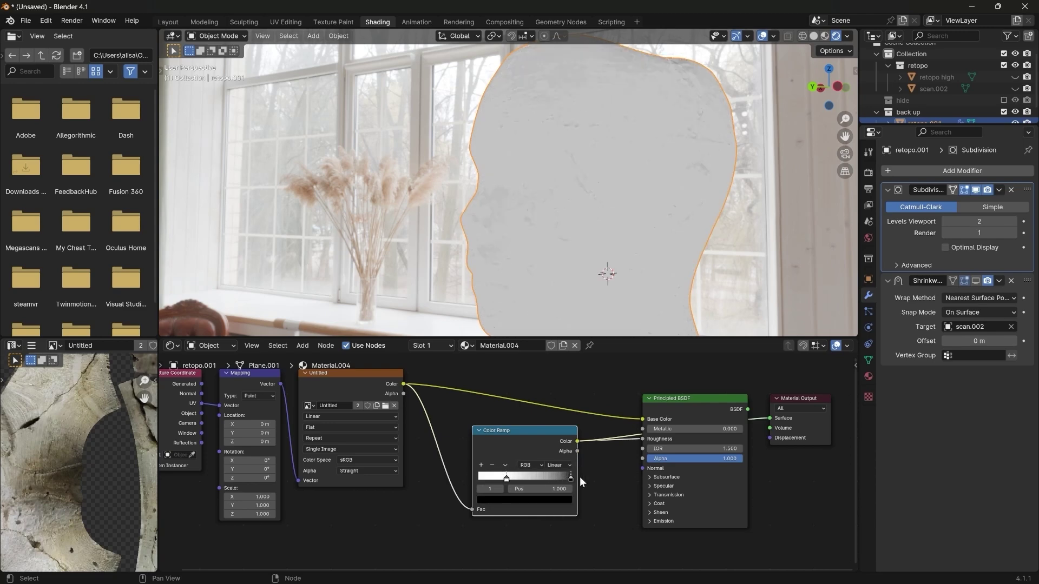
left_click_drag(508, 479, 508, 478)
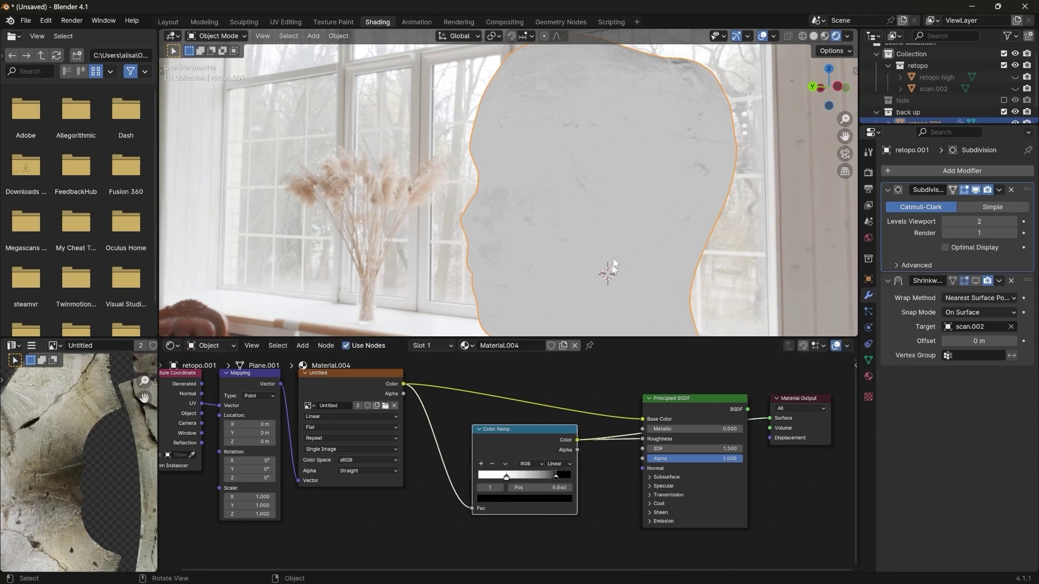
left_click(681, 400, "shift")
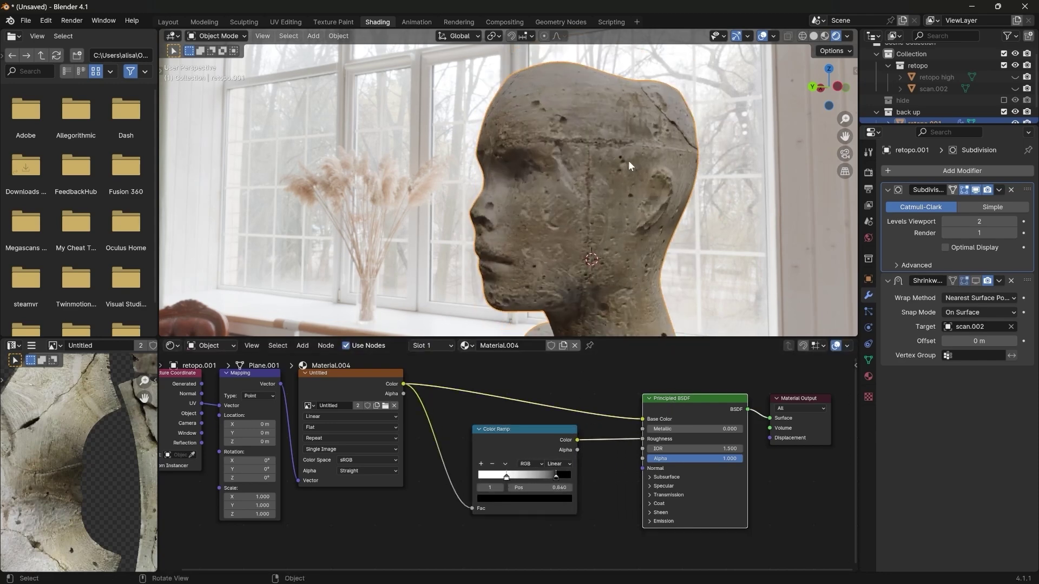
Step: Check the bust from the front in a maximized viewport, switch to Solid shading, and restore the full layout
key("ctrl+space")
scroll(629, 160, "down", 3)
middle_click_drag(622, 245, 603, 284)
scroll(620, 281, "up", 2)
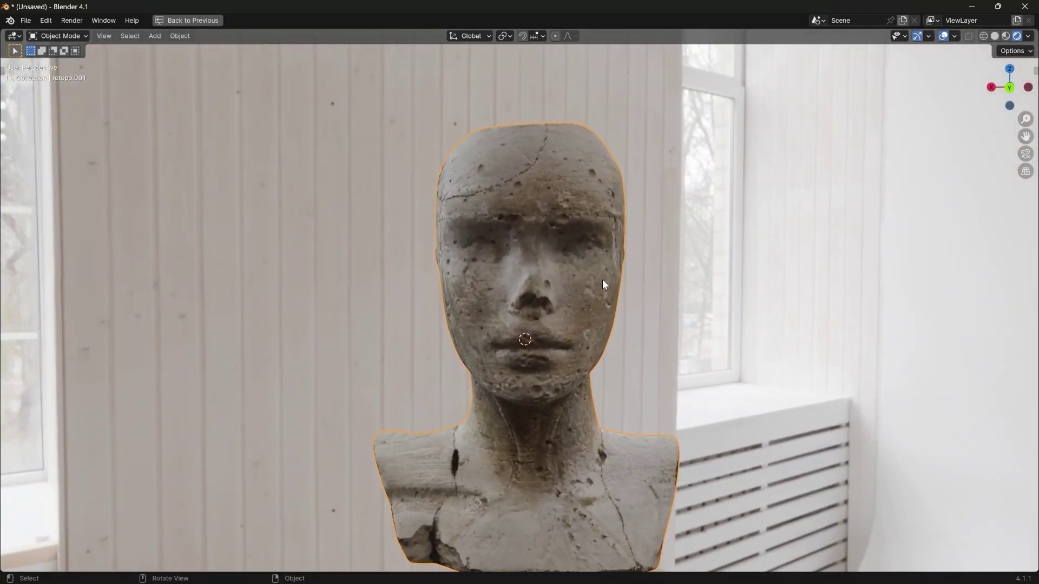
scroll(582, 295, "down", 3)
key("z")
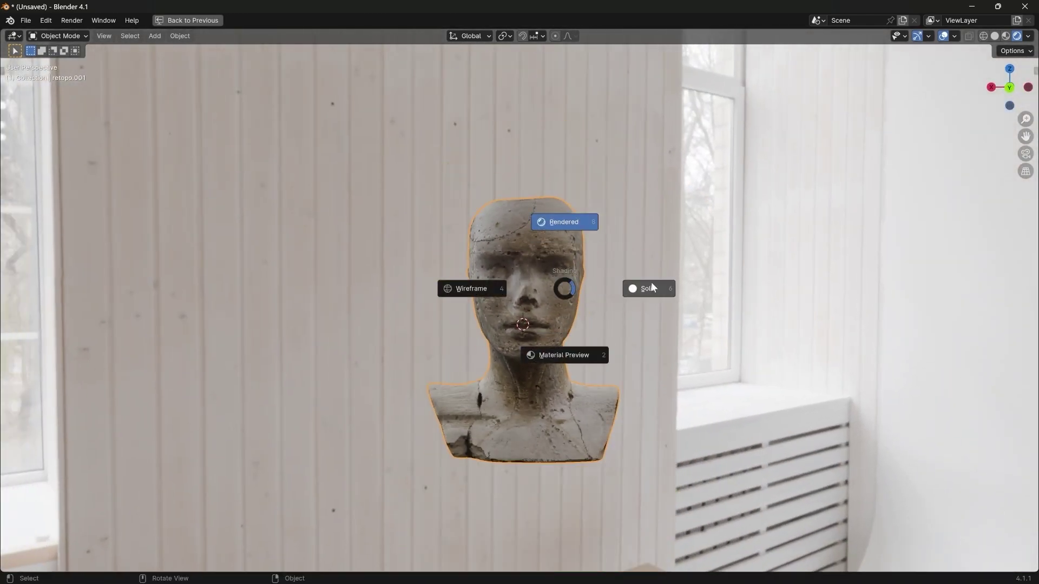
left_click(651, 281)
key("ctrl+space")
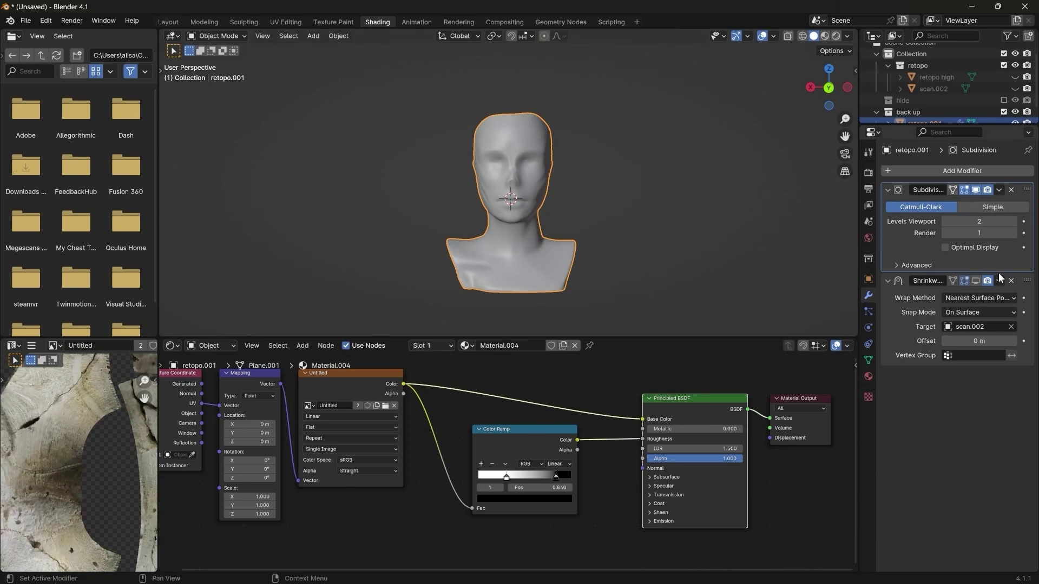
Step: Set the Subdivision modifier's viewport level to 1, keeping the render level at 1
left_click(946, 233)
left_click(946, 222)
left_click(1013, 234)
scroll(702, 204, "up", 3)
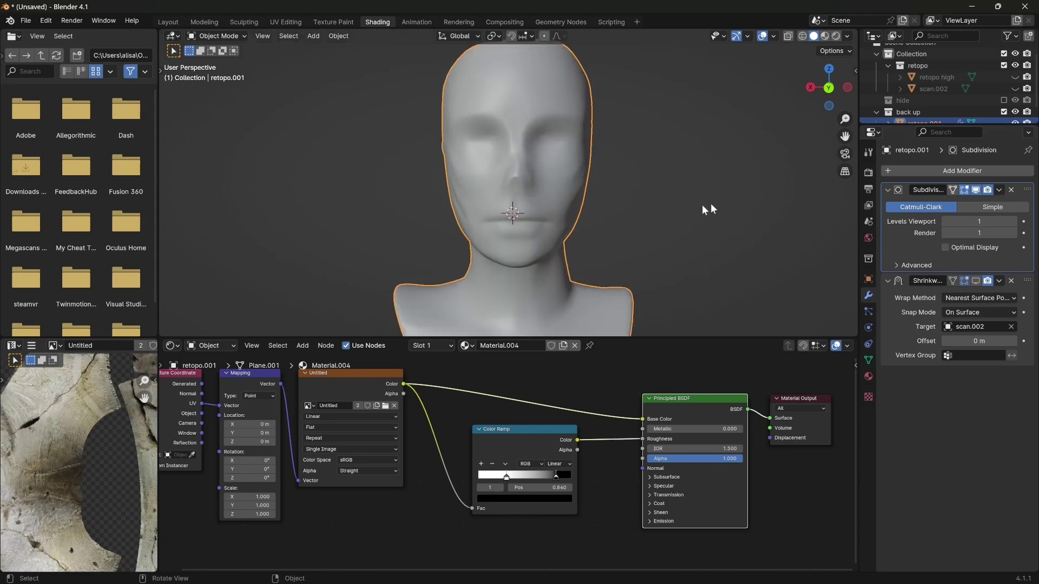
scroll(702, 205, "down", 1)
Step: Try to apply the Subdivision modifier on retopo.001 and undo the change
left_click(999, 189)
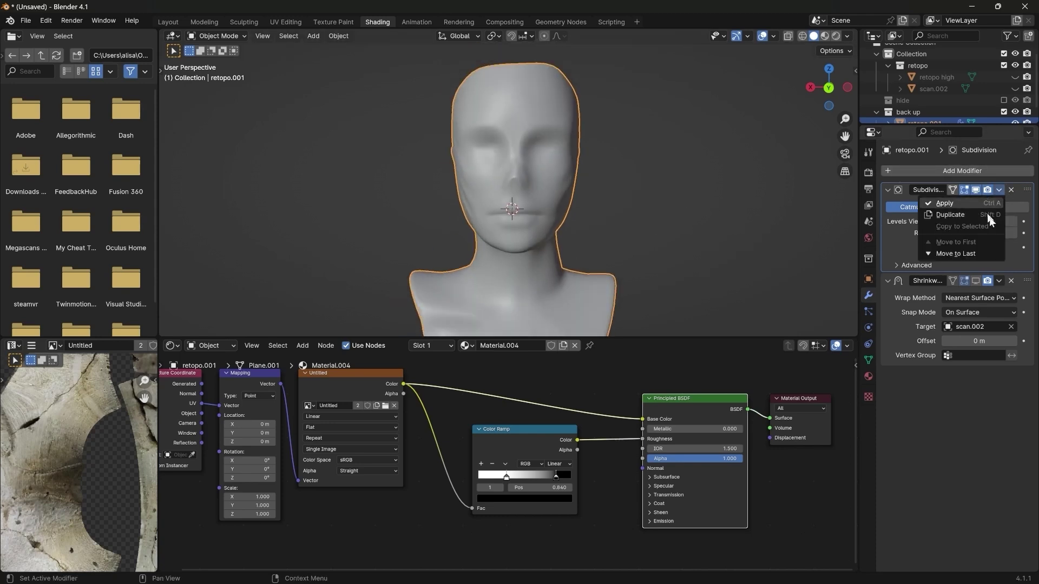
left_click(976, 202)
key("ctrl+z")
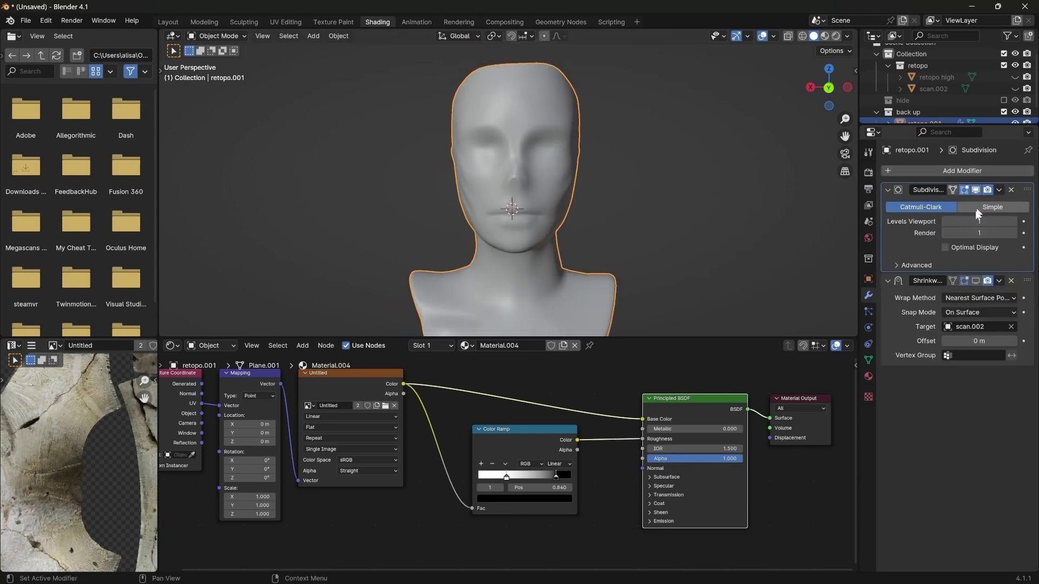
Step: Maximize the viewport in Rendered shading and examine the finished bust up close and from several angles
key("ctrl+space")
left_click(1018, 35)
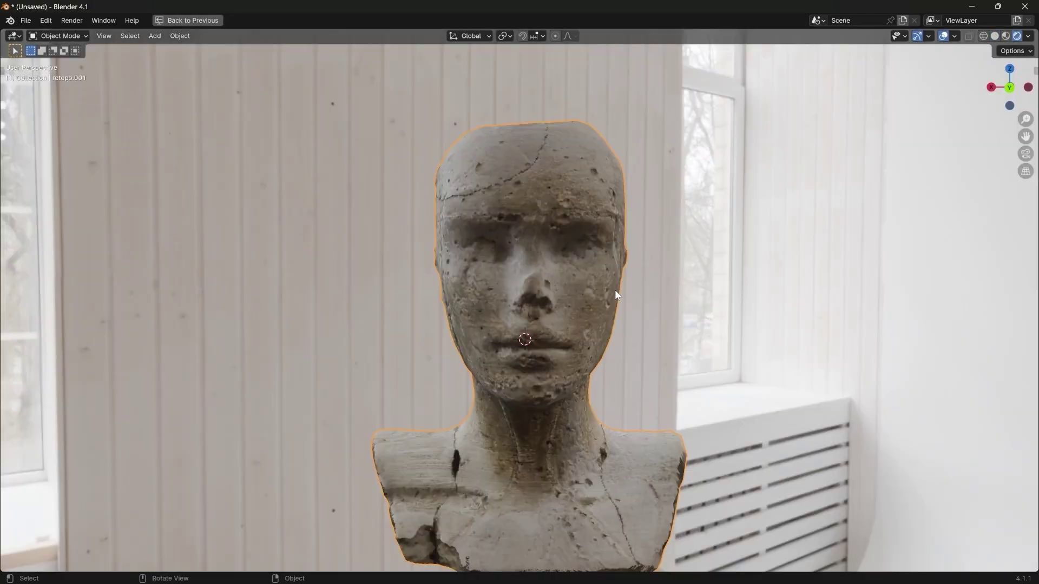
middle_click_drag(595, 248, 511, 294)
middle_click_drag(583, 249, 119, 326)
scroll(627, 322, "down", 3)
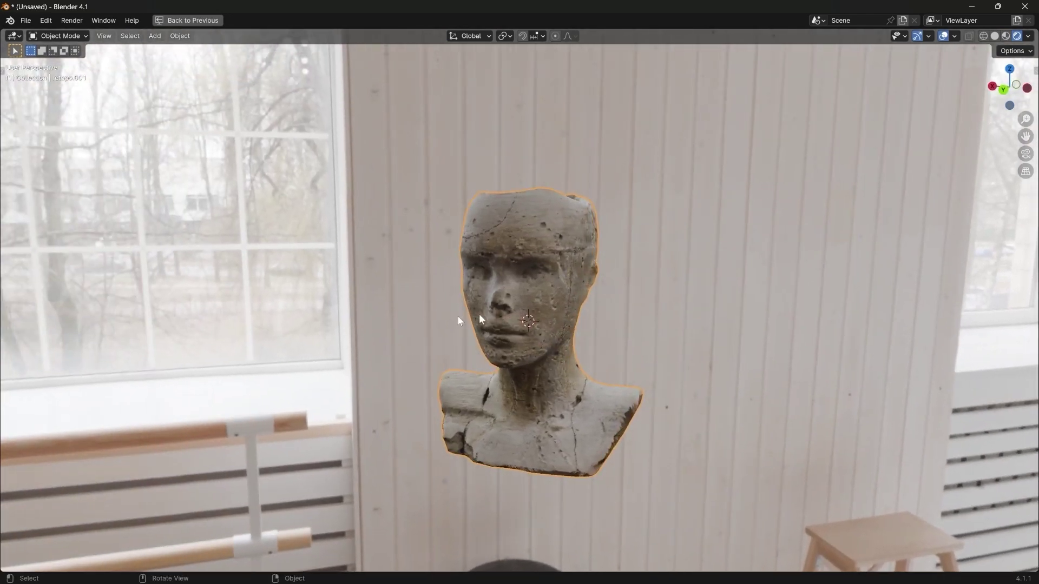
scroll(510, 317, "up", 4)
middle_click_drag(509, 316, 512, 293)
middle_click_drag(644, 295, 717, 294)
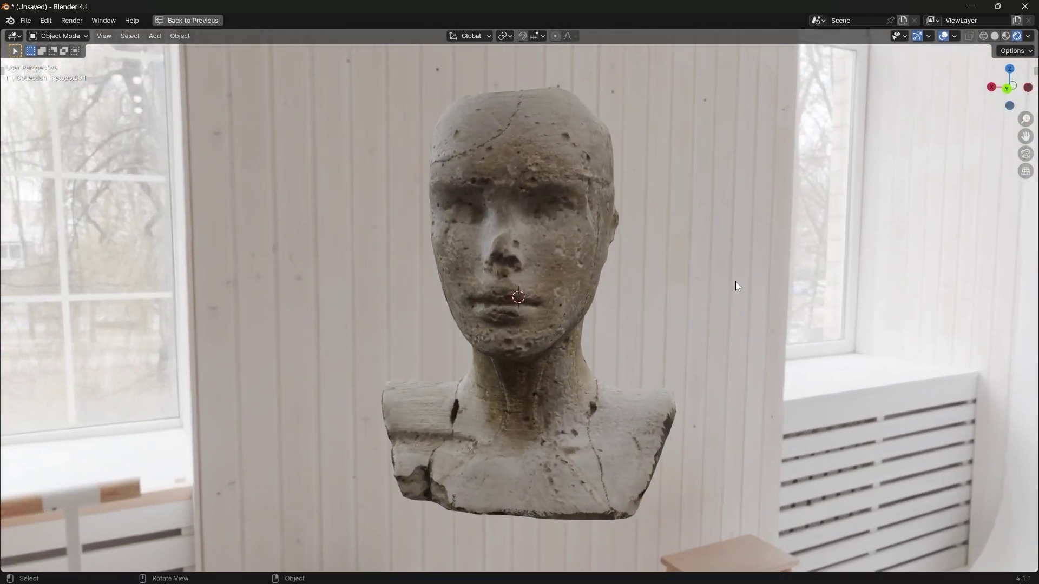